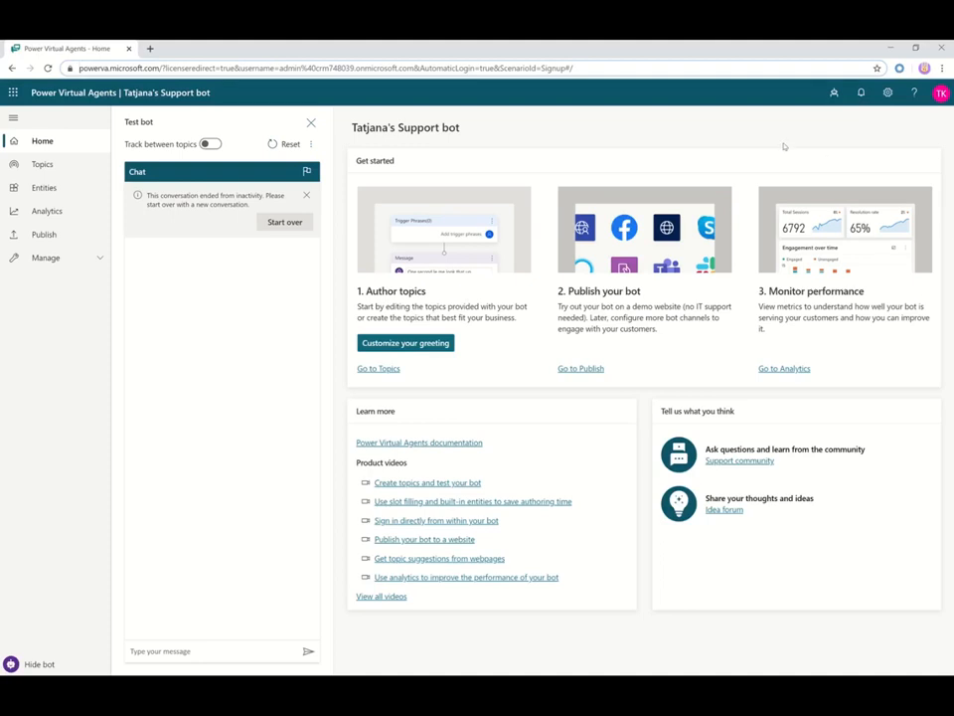
pyautogui.click(834, 95)
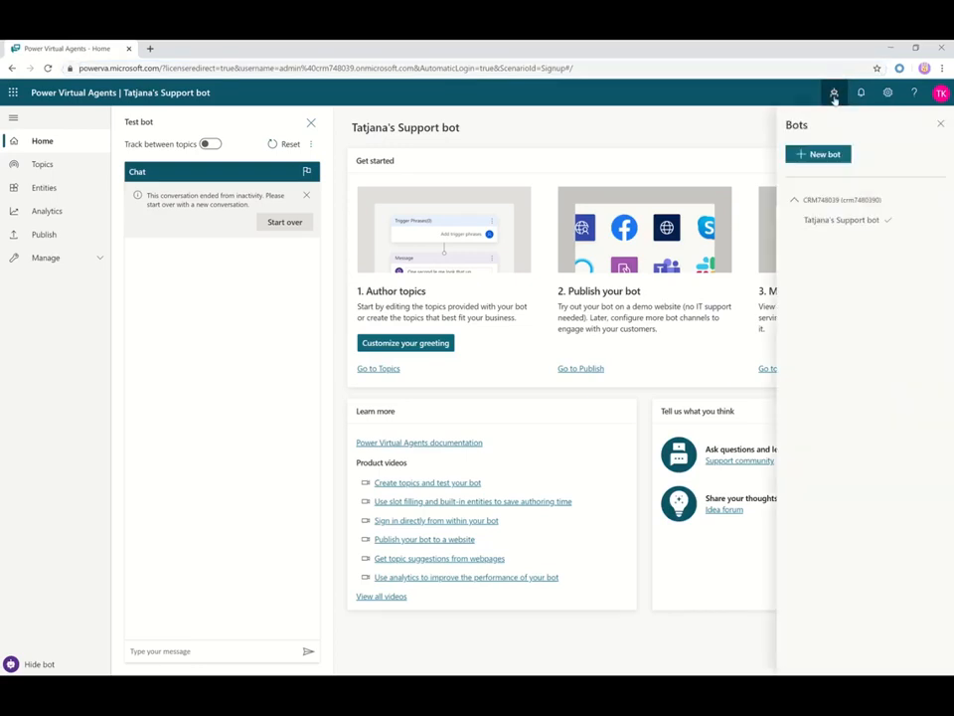
pyautogui.click(824, 154)
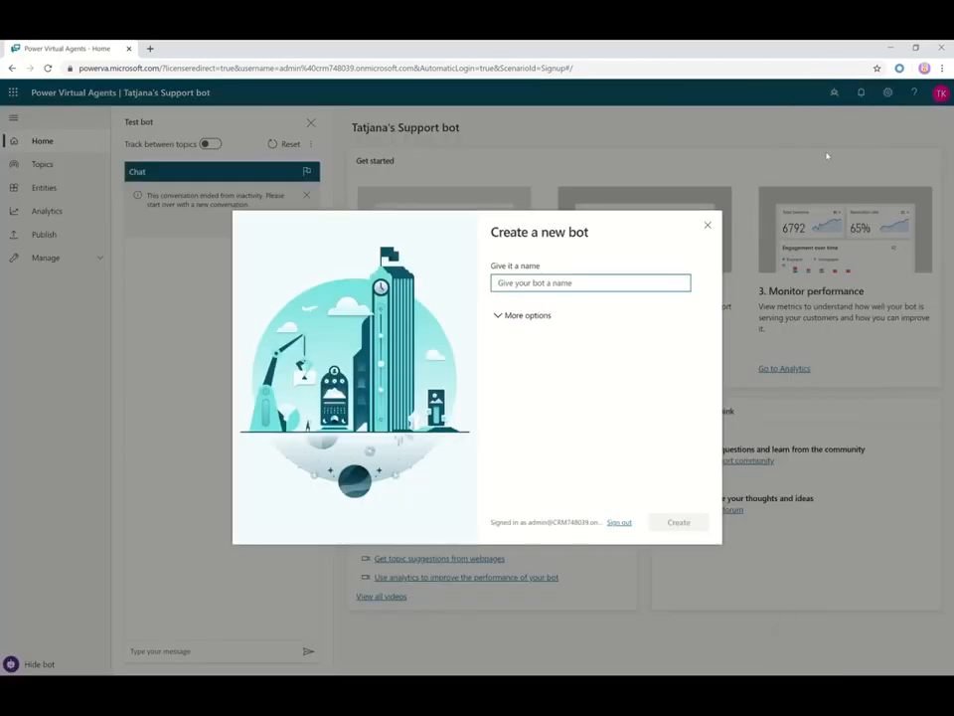
pyautogui.write('Tatjana')
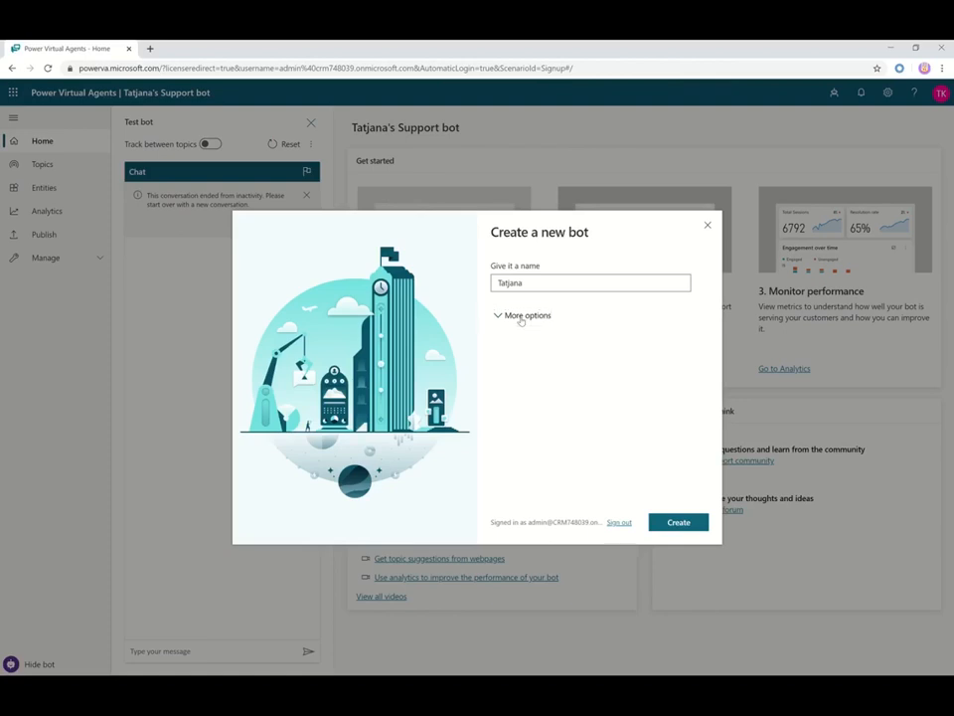
pyautogui.click(521, 319)
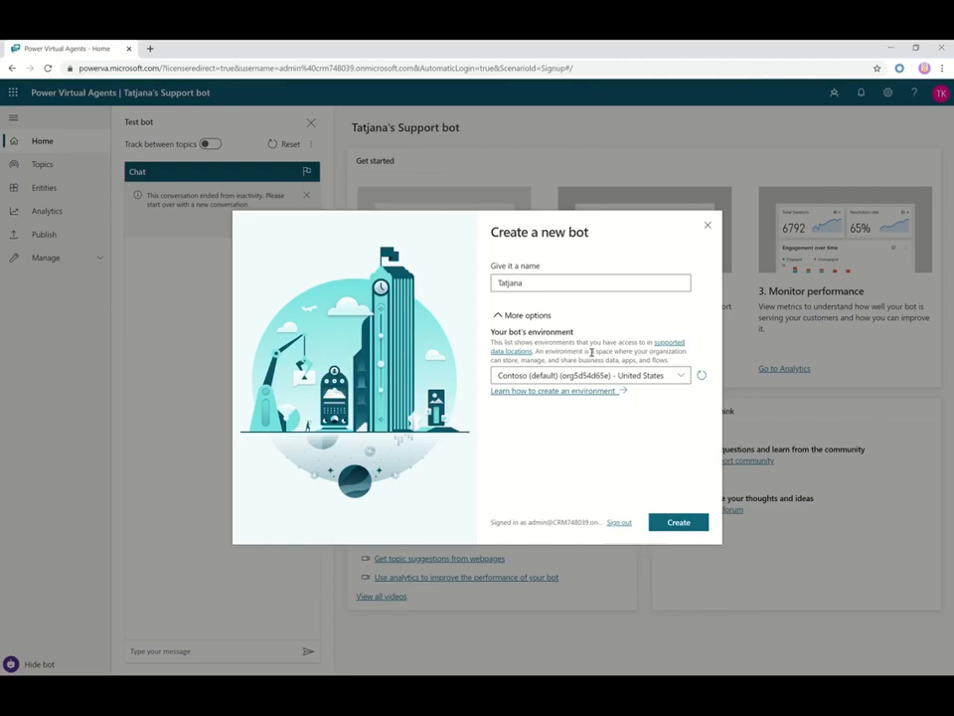
pyautogui.click(683, 376)
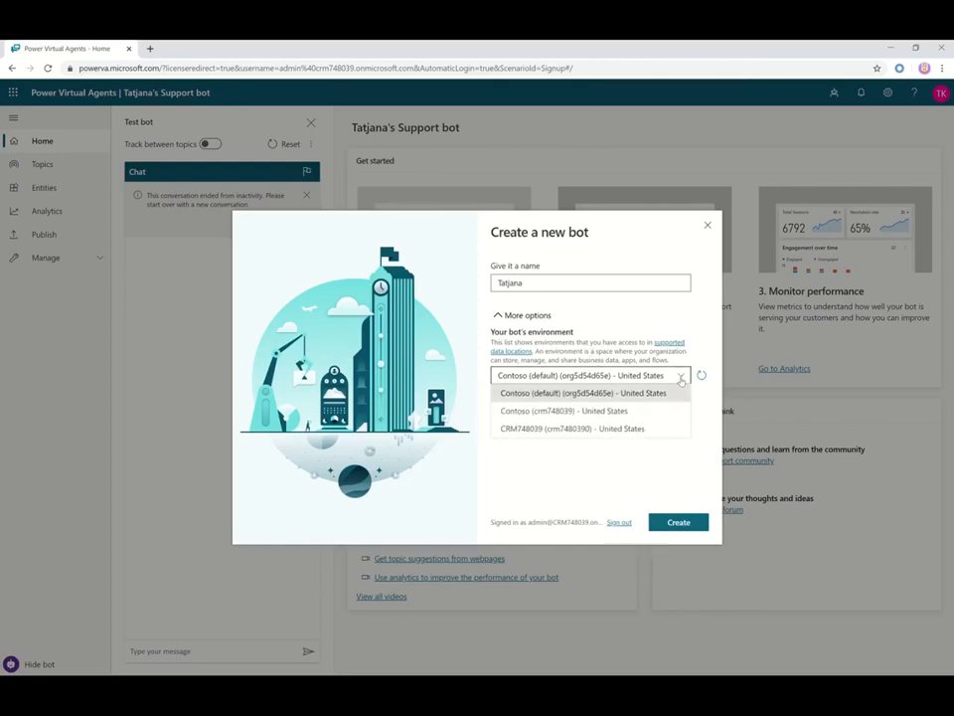
pyautogui.click(585, 428)
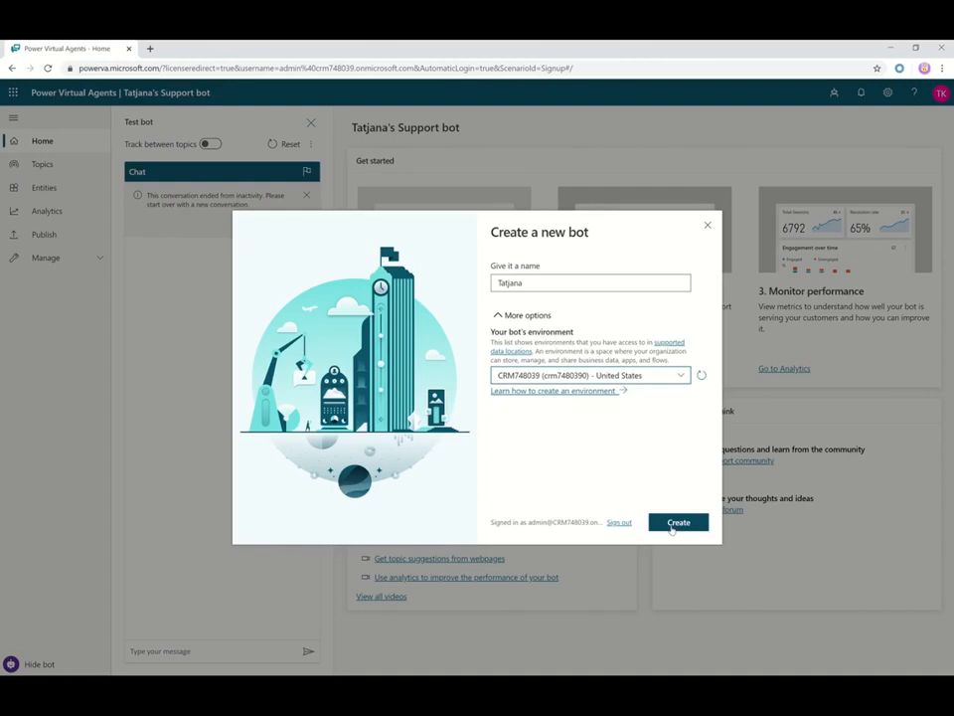
pyautogui.click(708, 224)
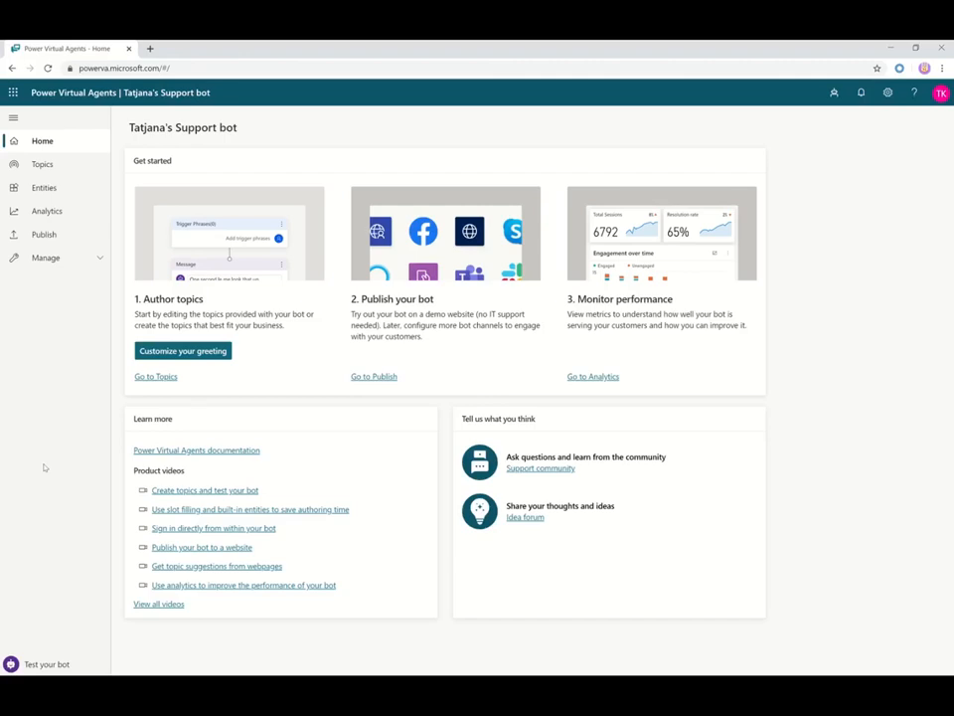
# Open the Lesson 4 topic's authoring canvas and review its trigger phrases, questions, conditions, messages and conversation end
pyautogui.click(49, 167)
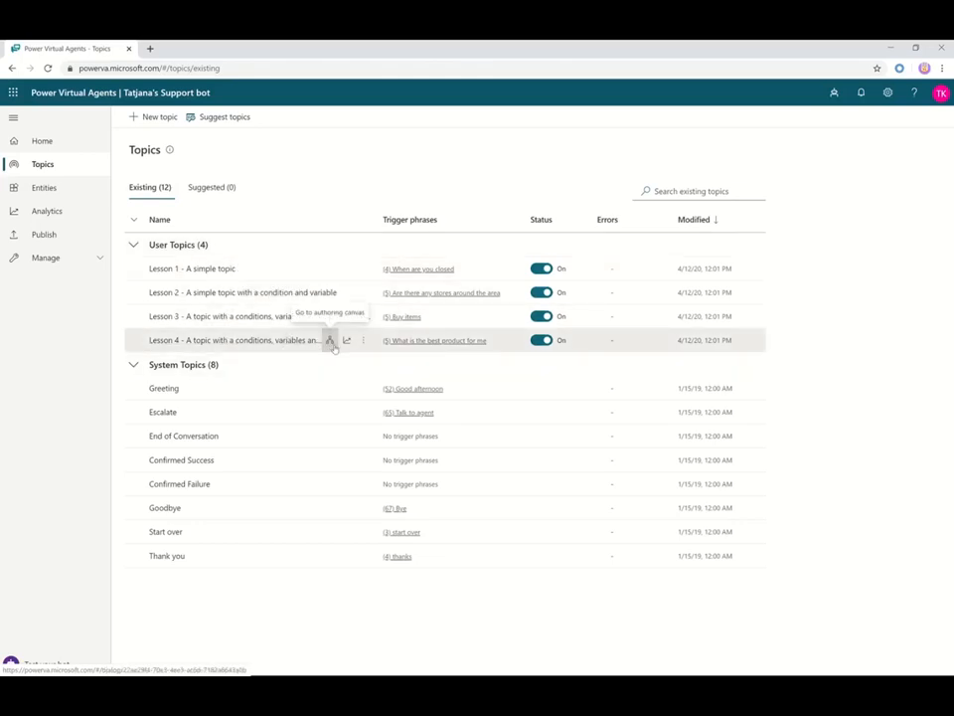
pyautogui.click(331, 341)
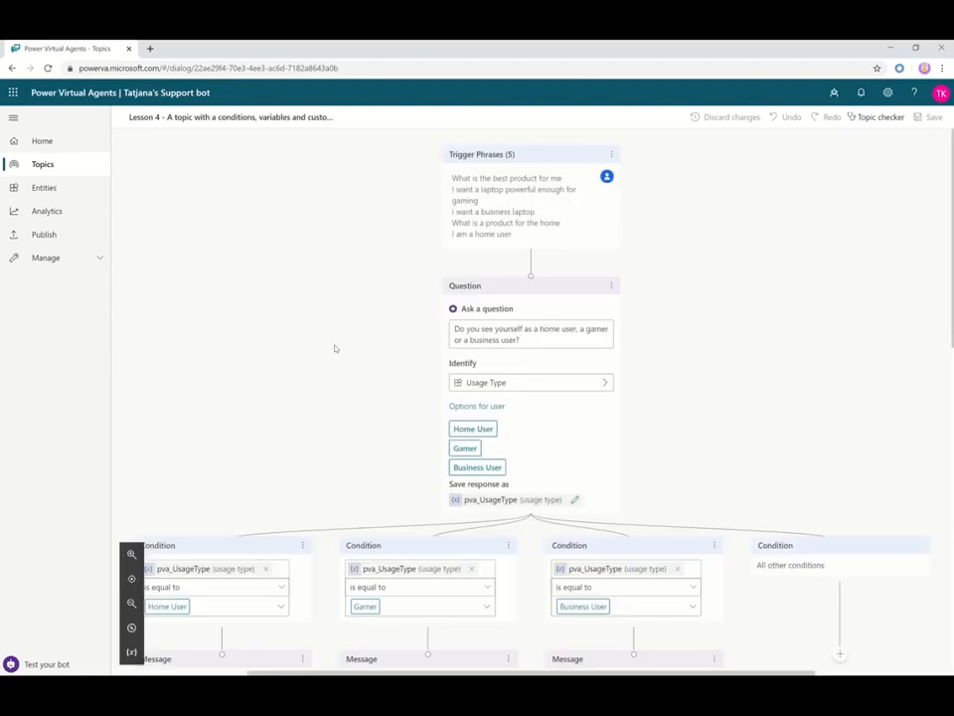
pyautogui.scroll(-5, 335, 348)
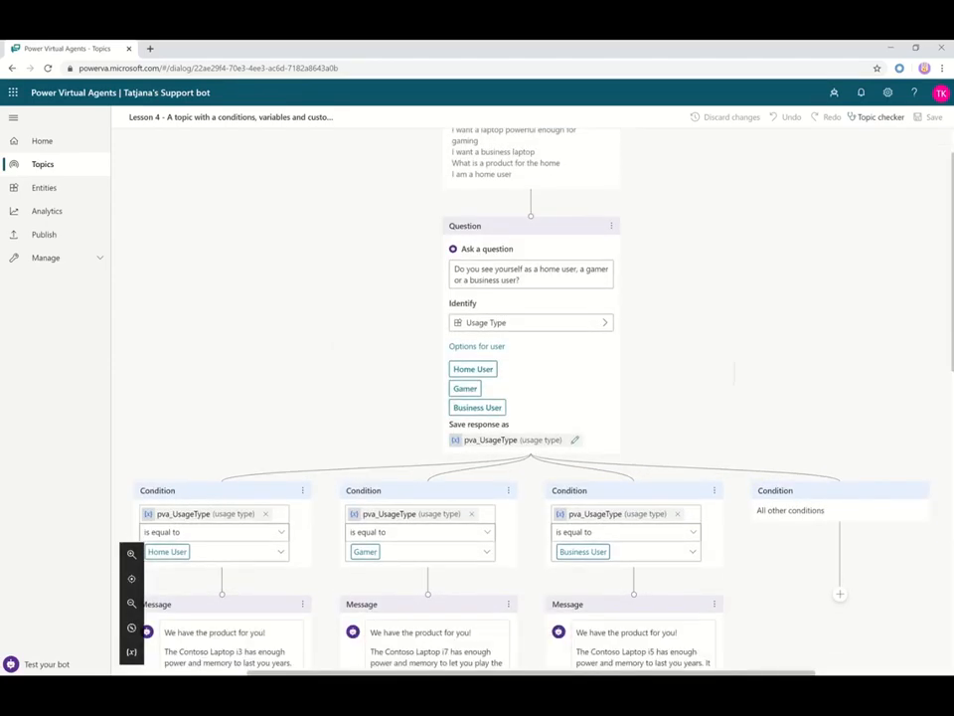
pyautogui.scroll(-3, 428, 398)
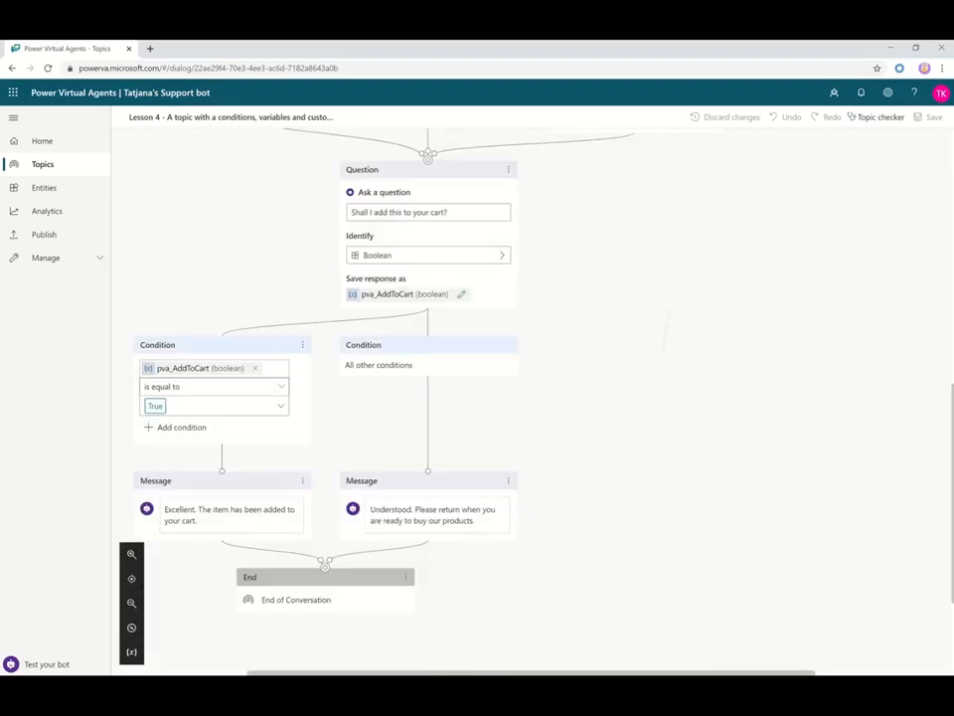
pyautogui.scroll(4, 428, 398)
pyautogui.scroll(4, 527, 398)
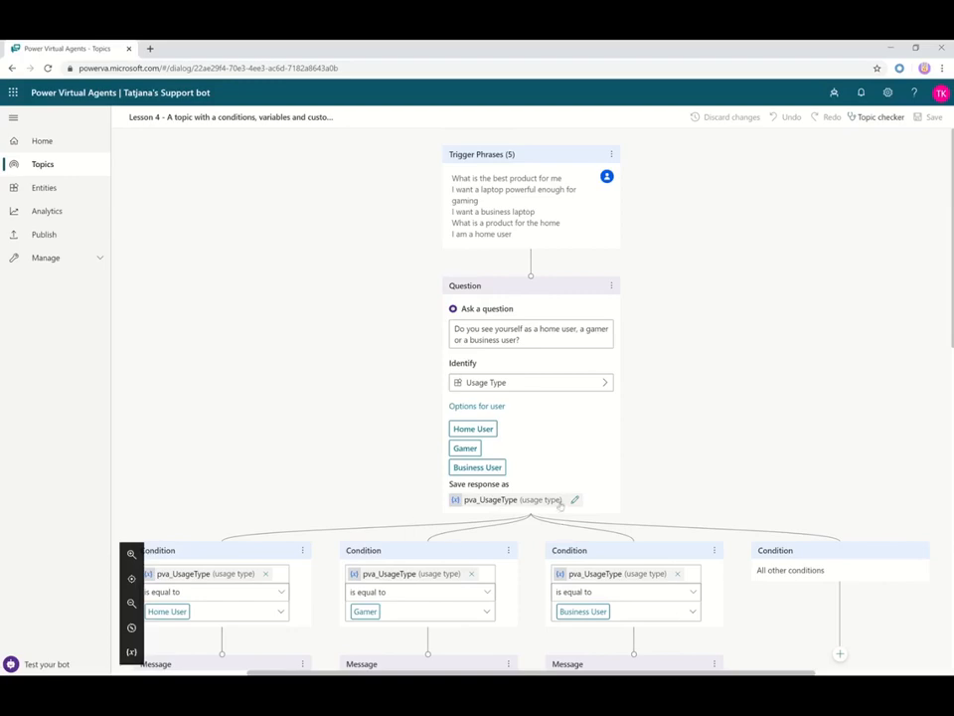
pyautogui.scroll(-5, 627, 391)
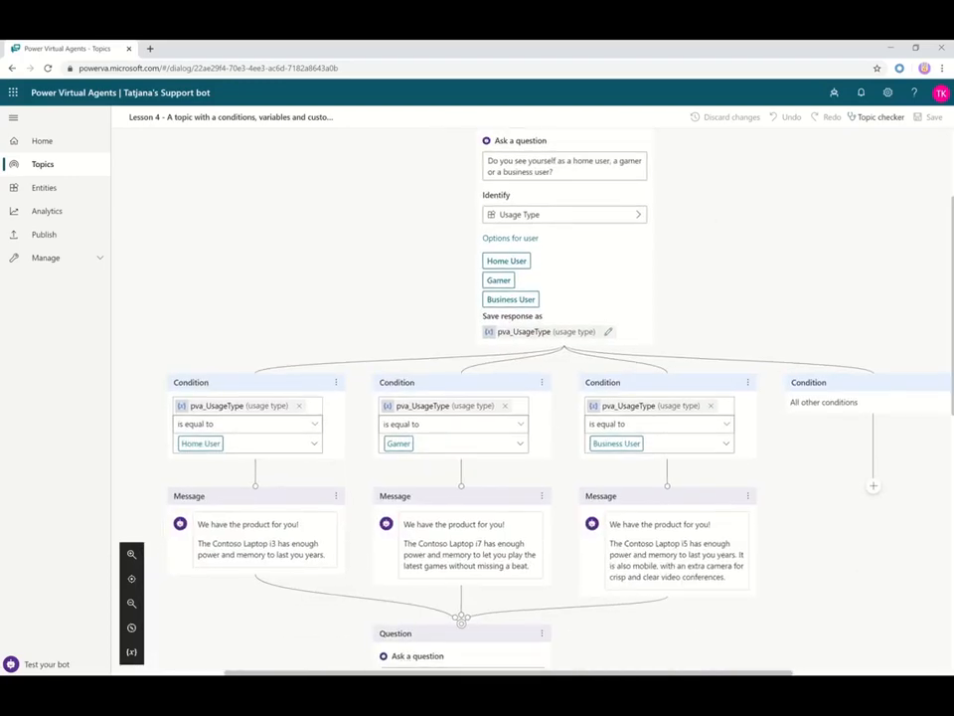
pyautogui.scroll(-10, 462, 397)
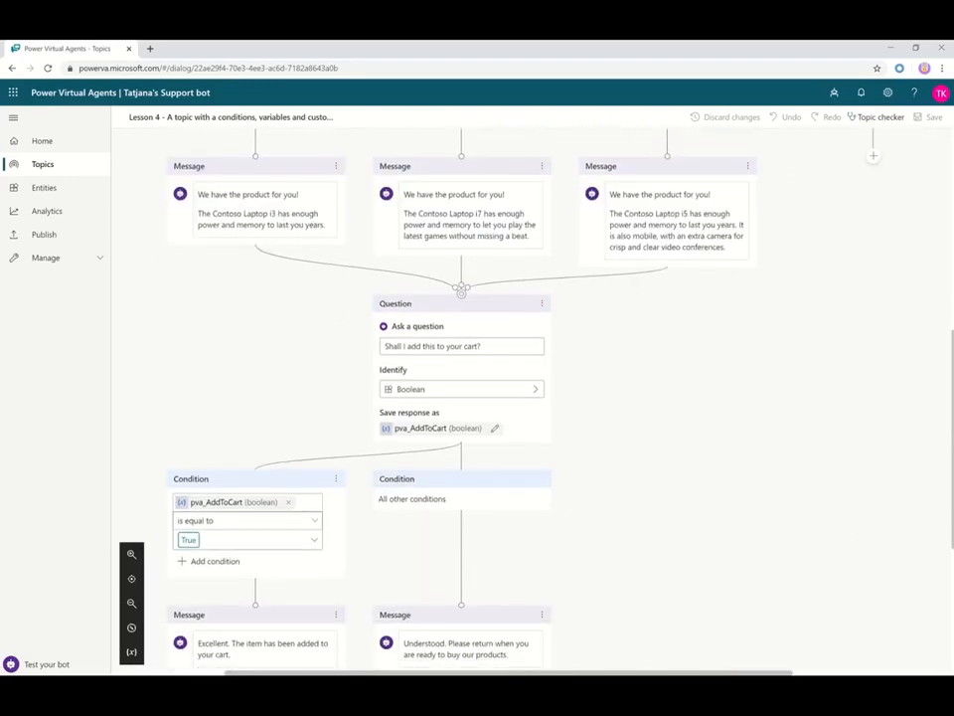
pyautogui.scroll(-9, 462, 289)
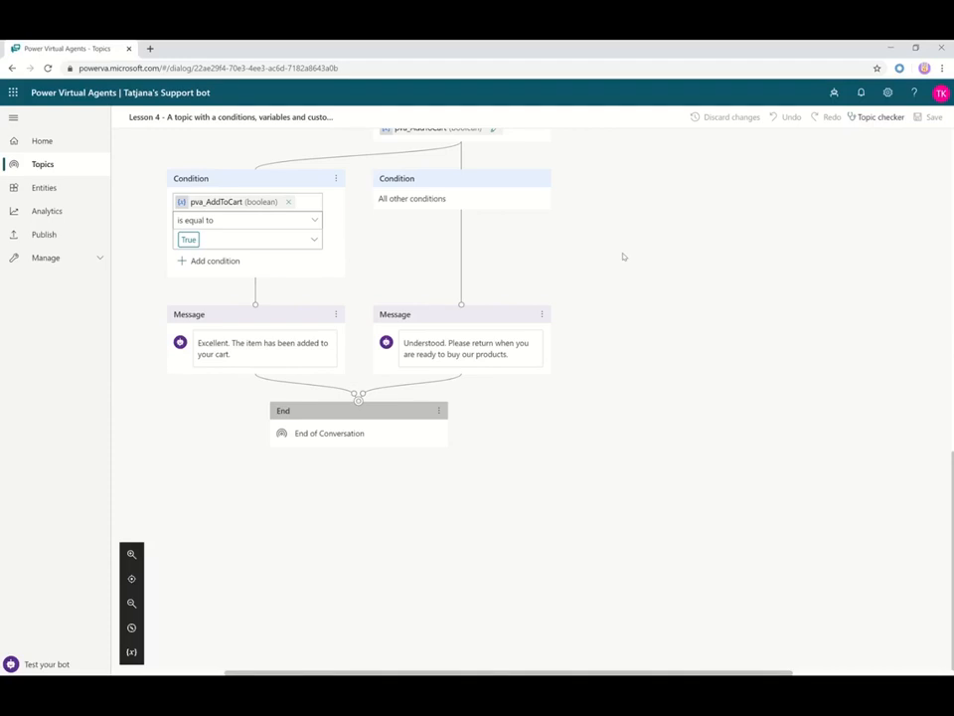
# Create a new topic from the topics list and name it "Support request"
pyautogui.click(59, 175)
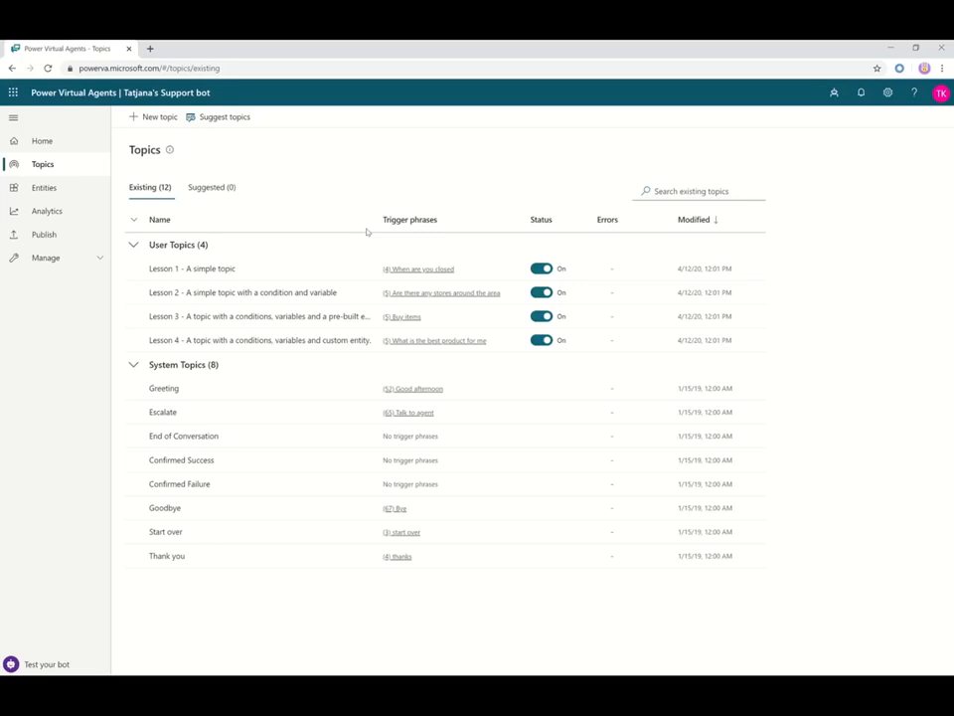
pyautogui.click(139, 119)
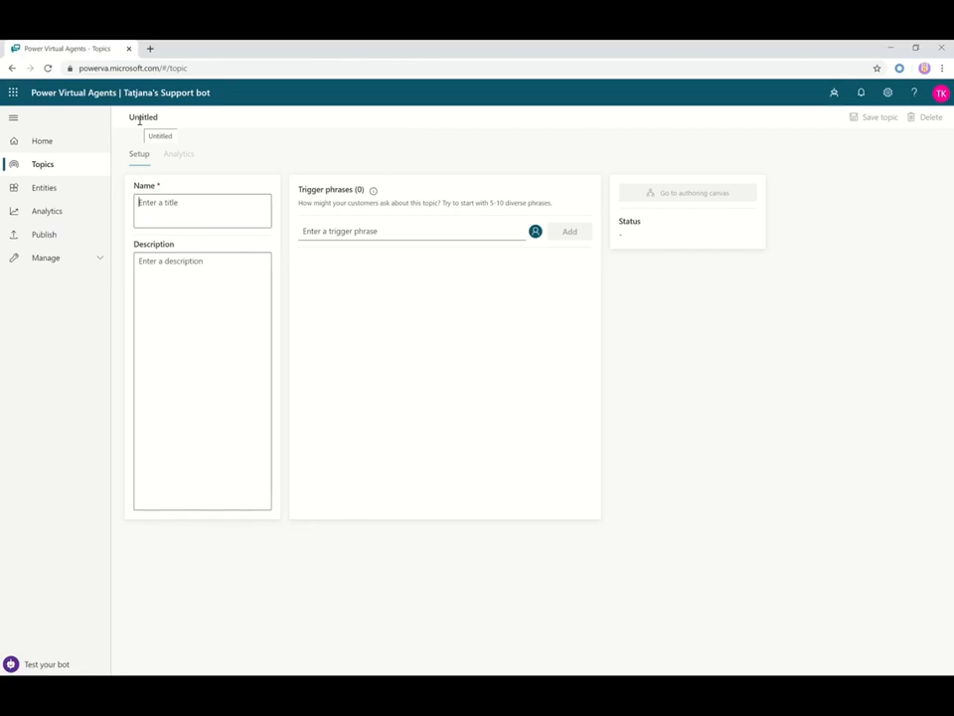
pyautogui.write('Support request')
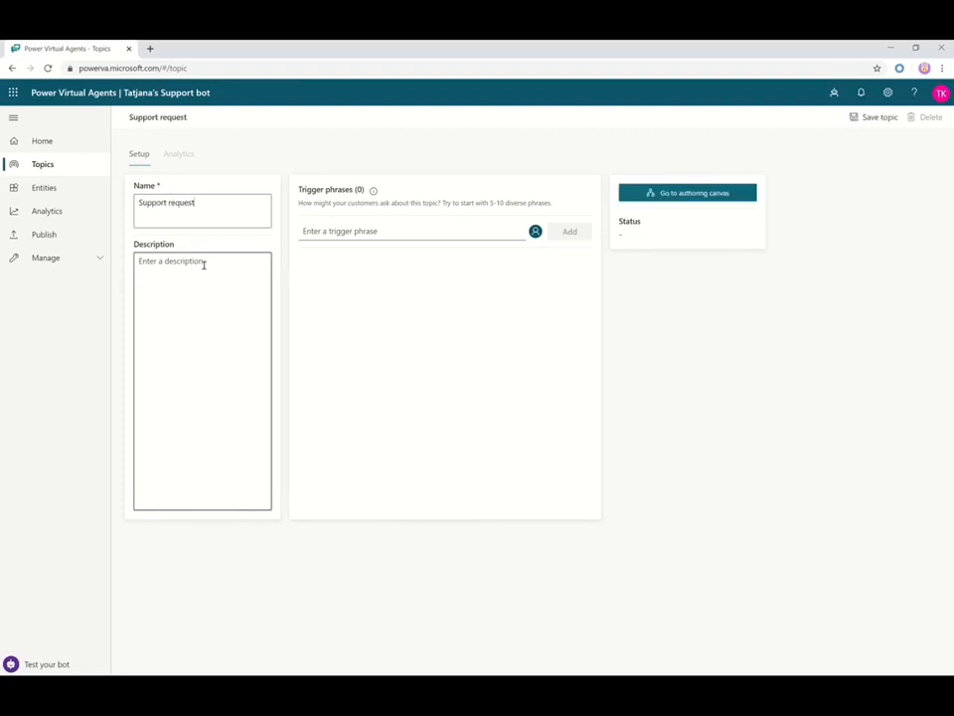
# Add the trigger phrases "I need support" and "Please help me" to the Support request topic
pyautogui.click(346, 230)
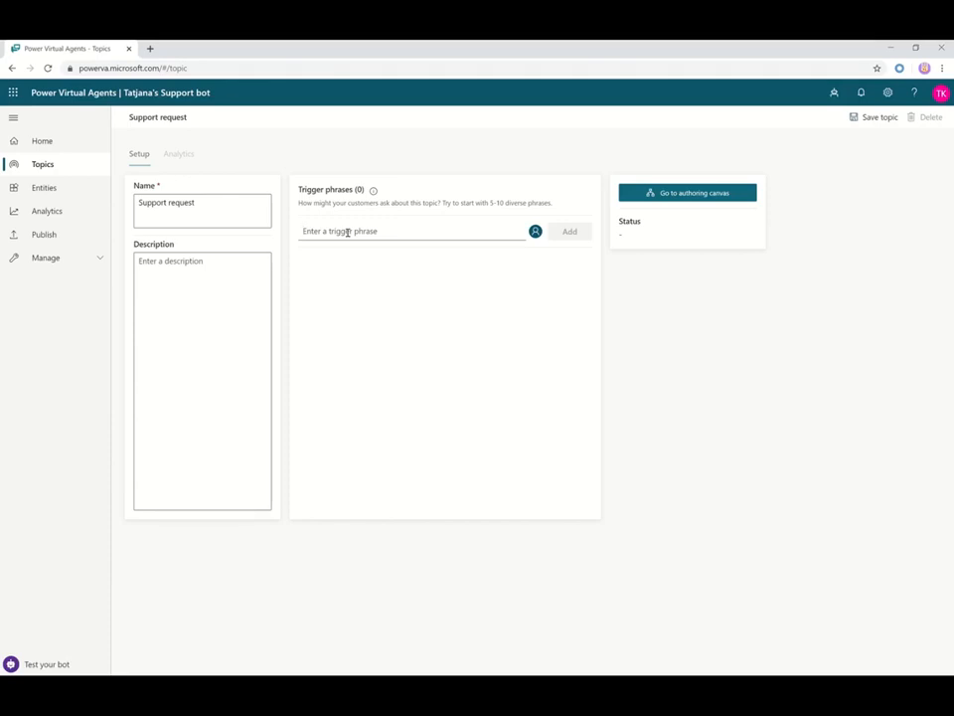
pyautogui.write('I nee')
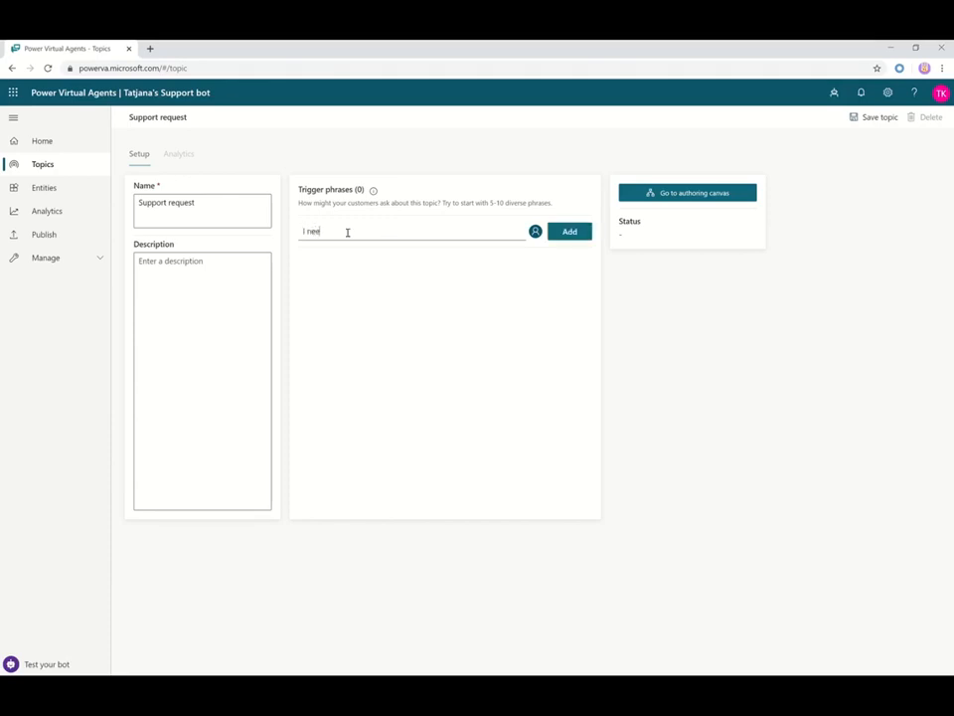
pyautogui.write('d support')
pyautogui.press('Return')
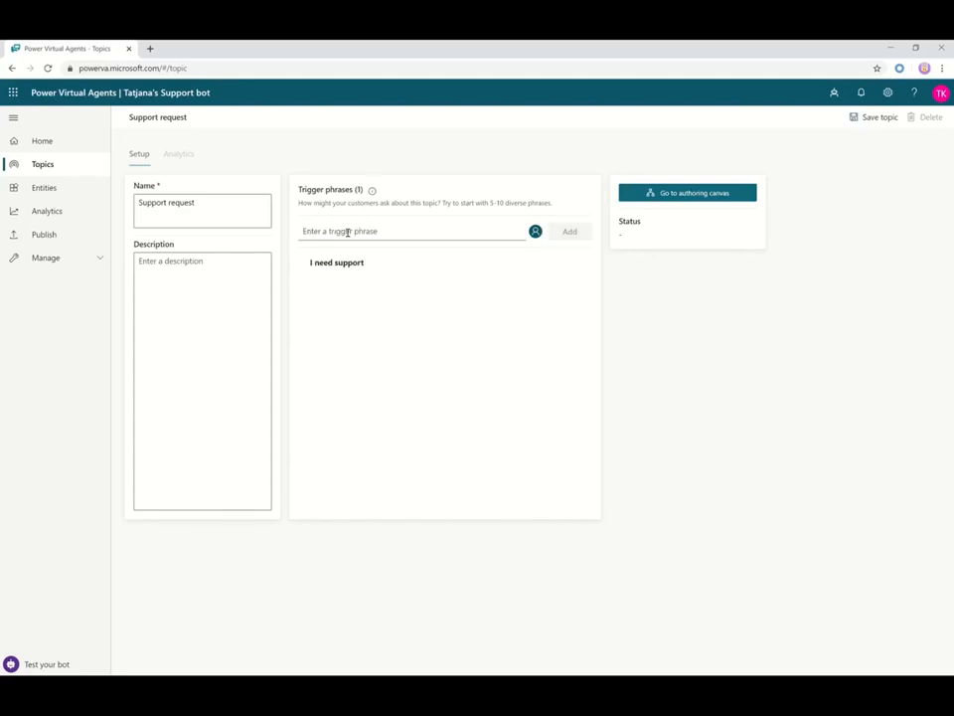
pyautogui.write('Please help me')
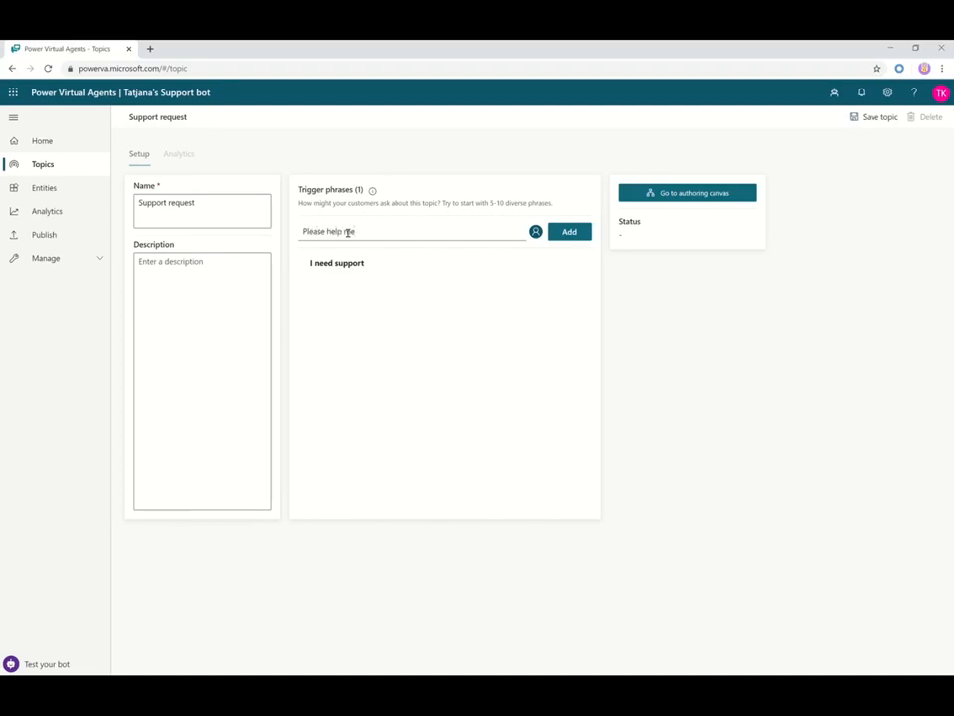
pyautogui.click(571, 233)
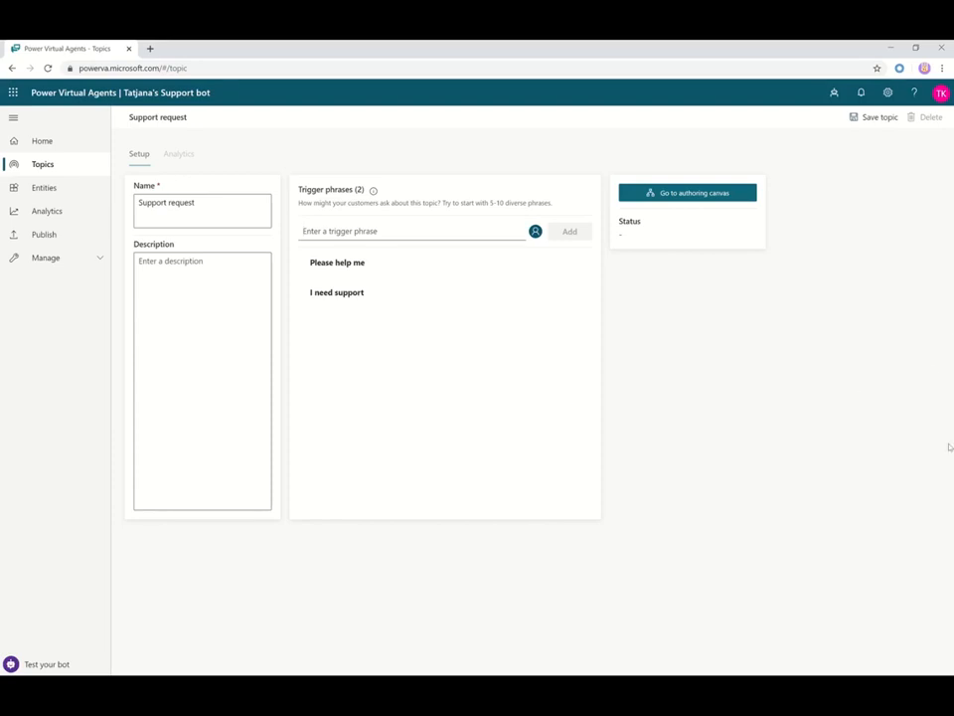
# Open the topic's authoring canvas and write "Hello, I'm here to help!" in the message node
pyautogui.click(737, 194)
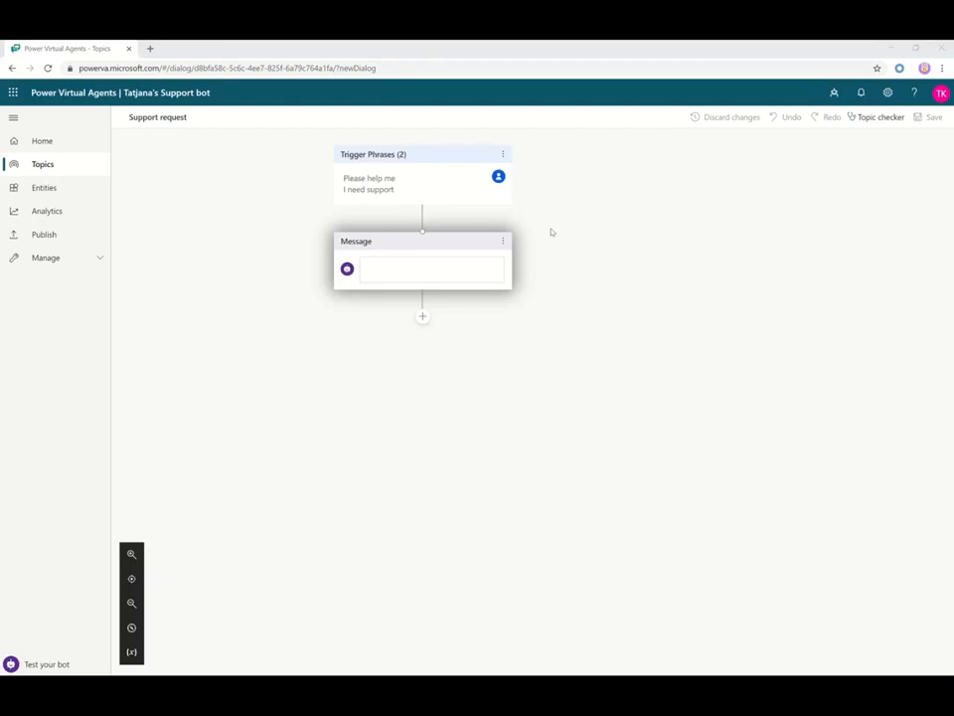
pyautogui.click(431, 264)
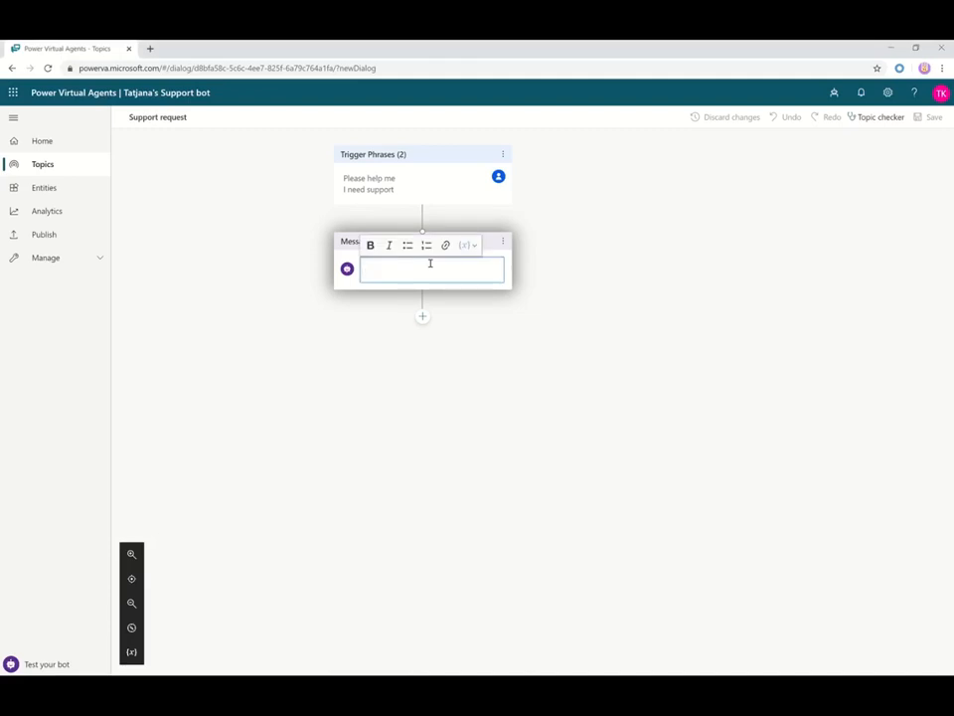
pyautogui.write("Hello, I'm")
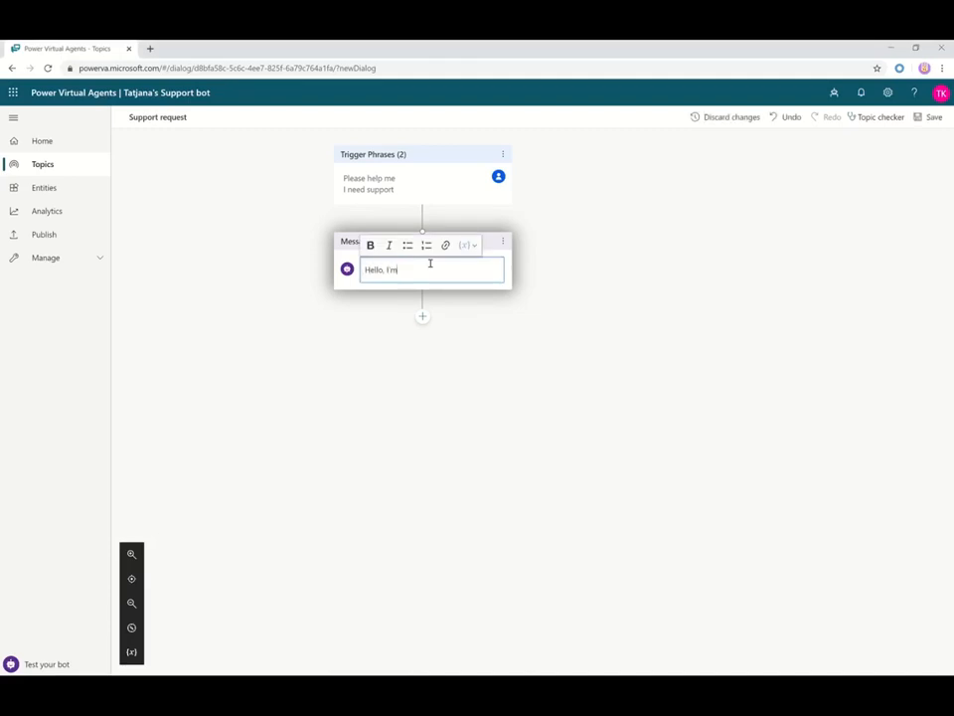
pyautogui.write(' here to help!')
# Add a question node below the message that asks "How could your problem be described?"
pyautogui.click(429, 322)
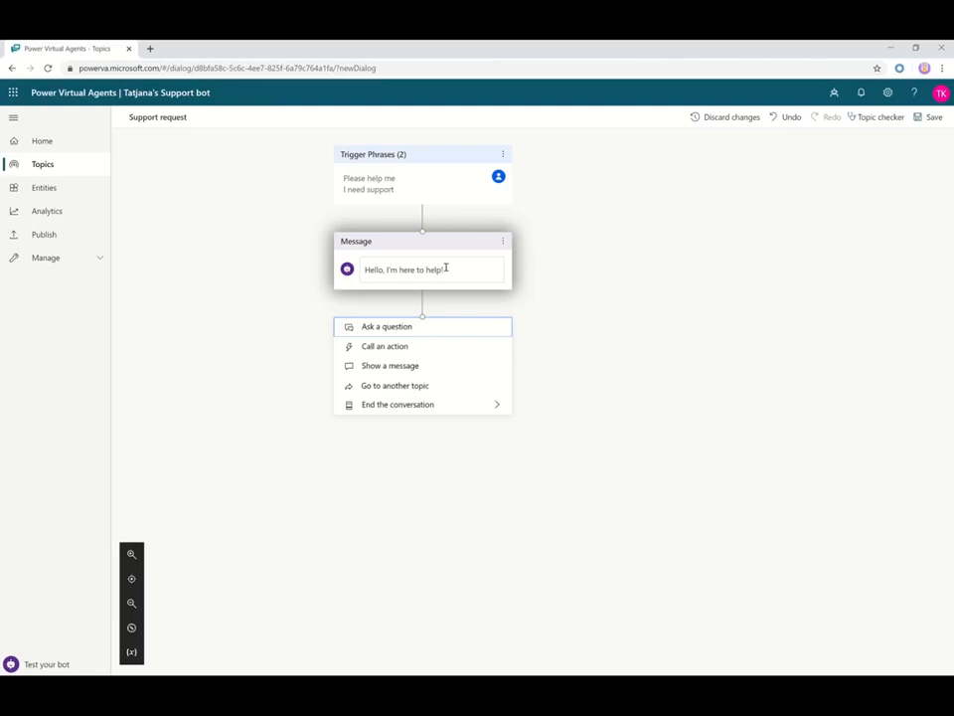
pyautogui.click(427, 405)
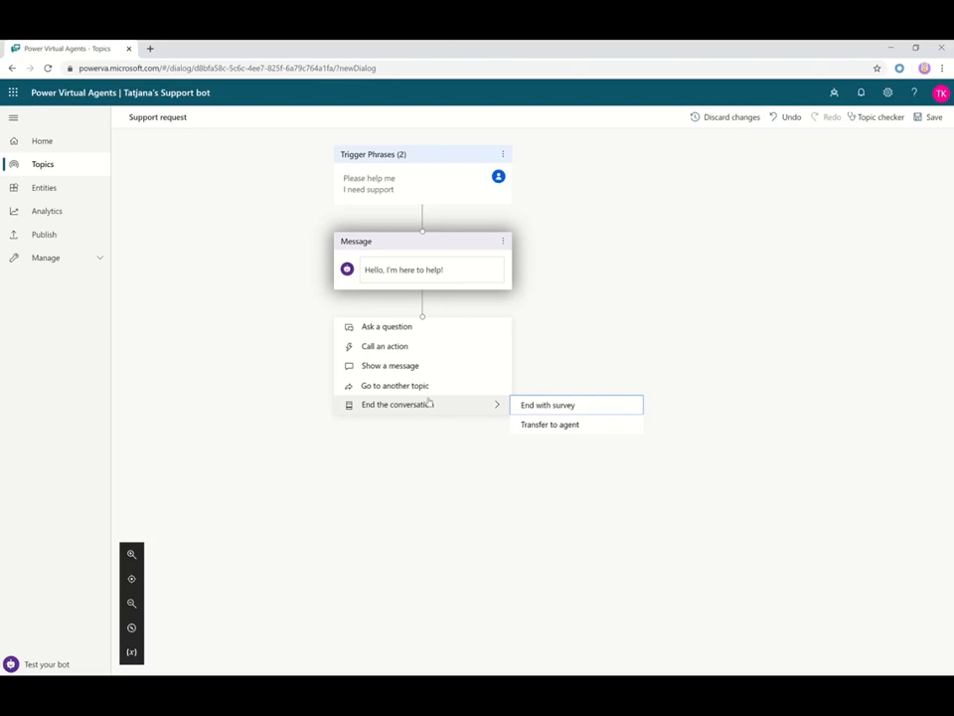
pyautogui.click(421, 327)
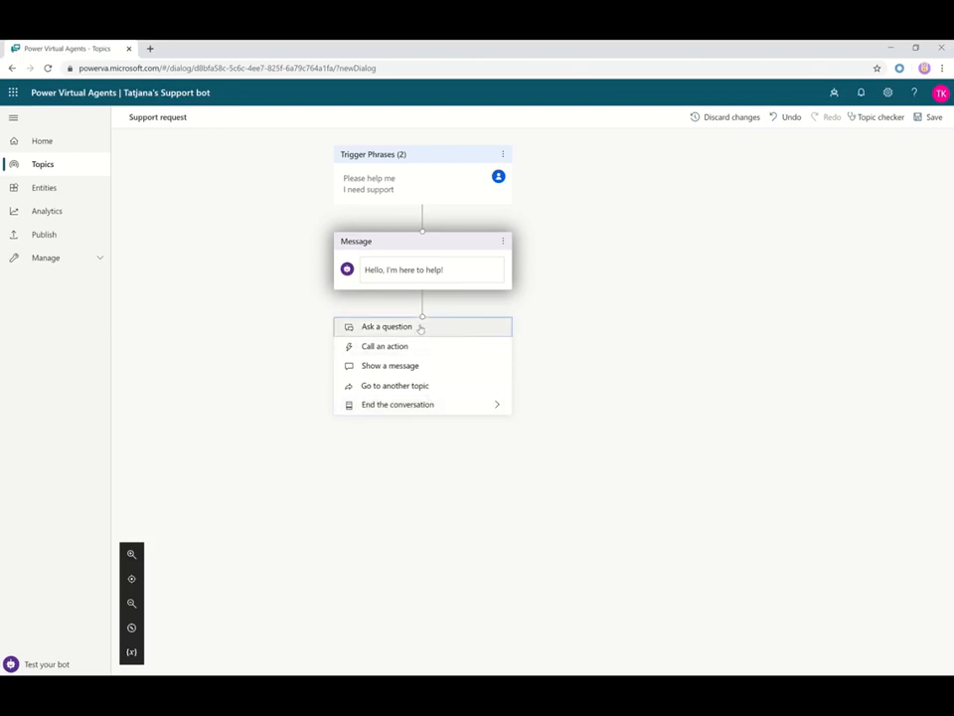
pyautogui.click(420, 327)
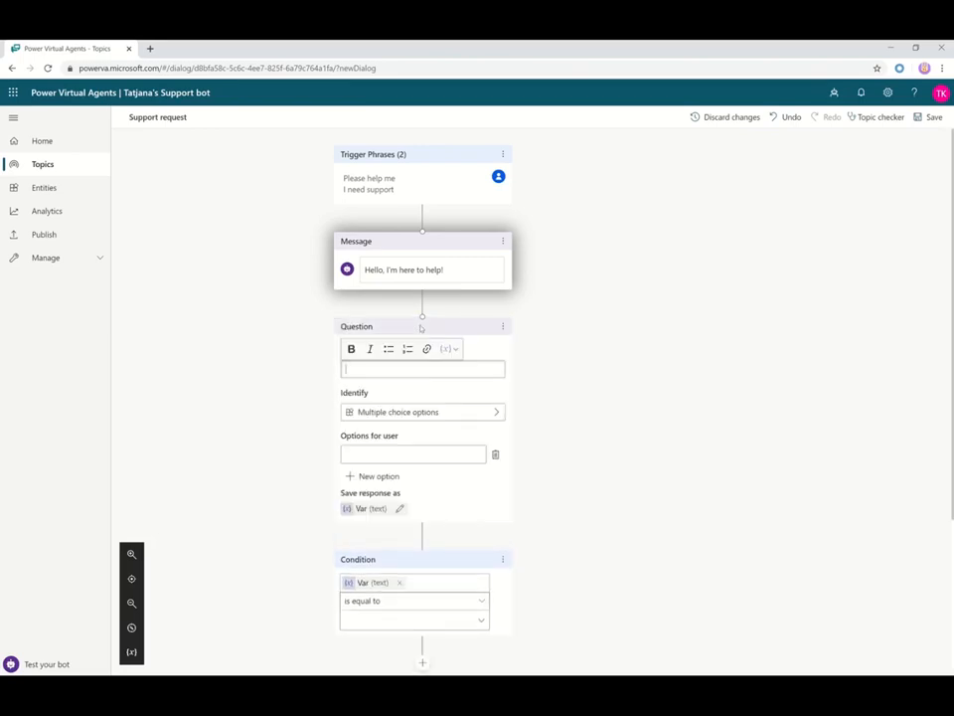
pyautogui.write('How cou')
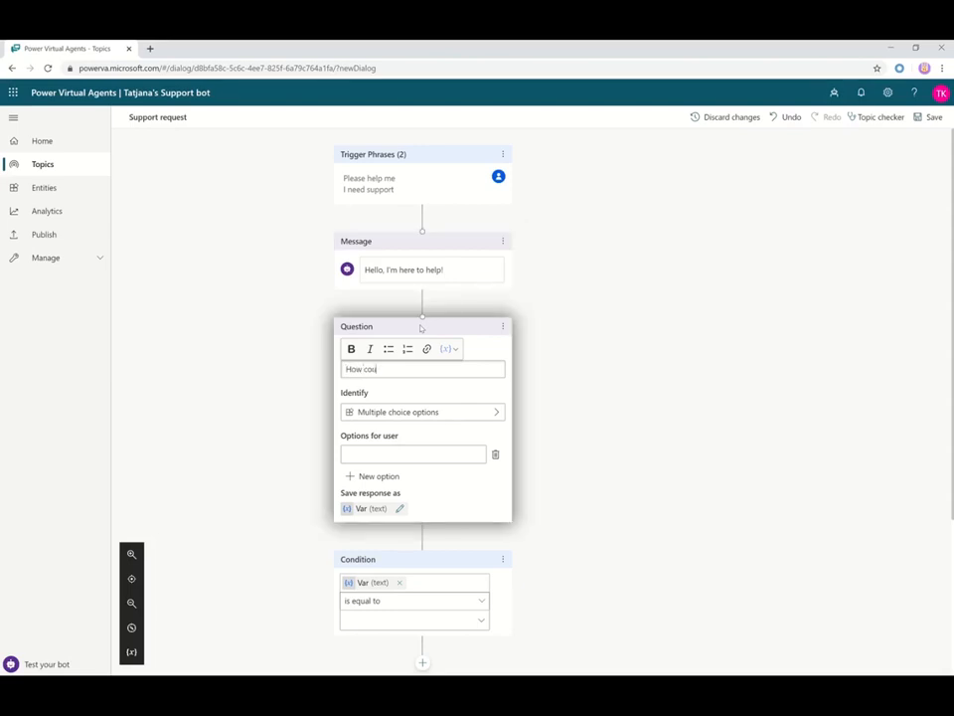
pyautogui.write('ld your problem be described?')
# Browse the kinds of information the problem question can identify and choose Multiple choice options
pyautogui.click(469, 418)
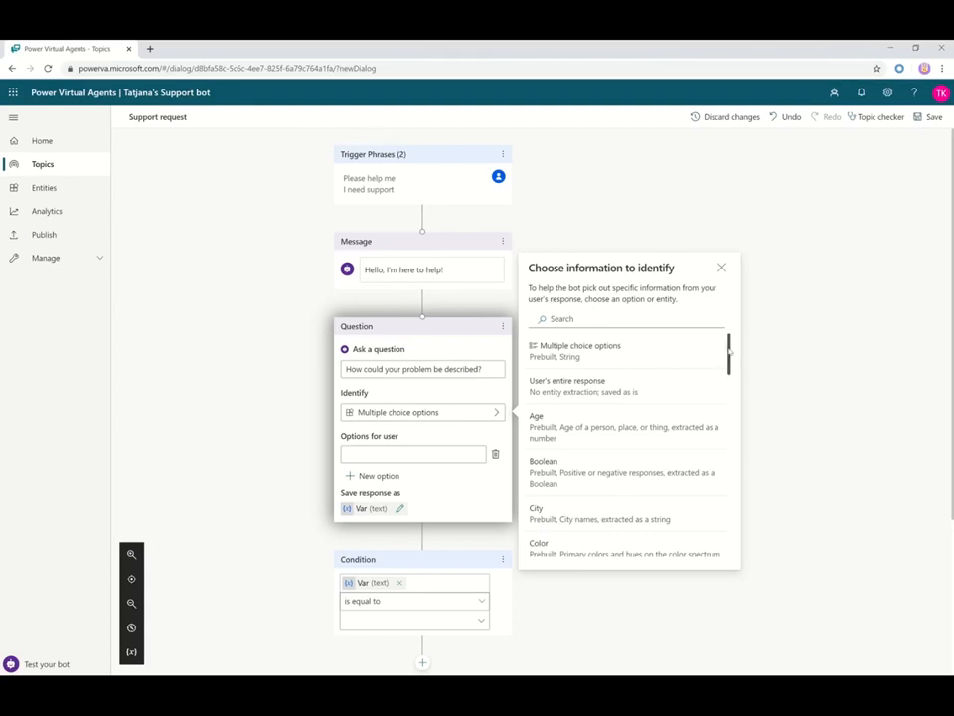
pyautogui.moveTo(729, 348); pyautogui.dragTo(730, 537)
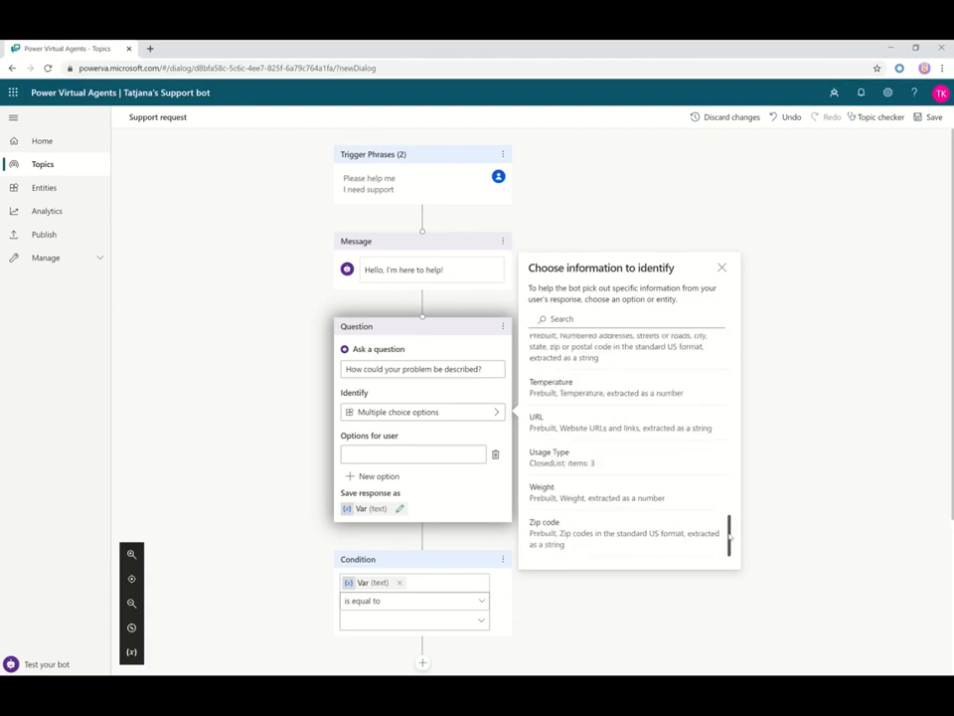
pyautogui.scroll(10, 726, 447)
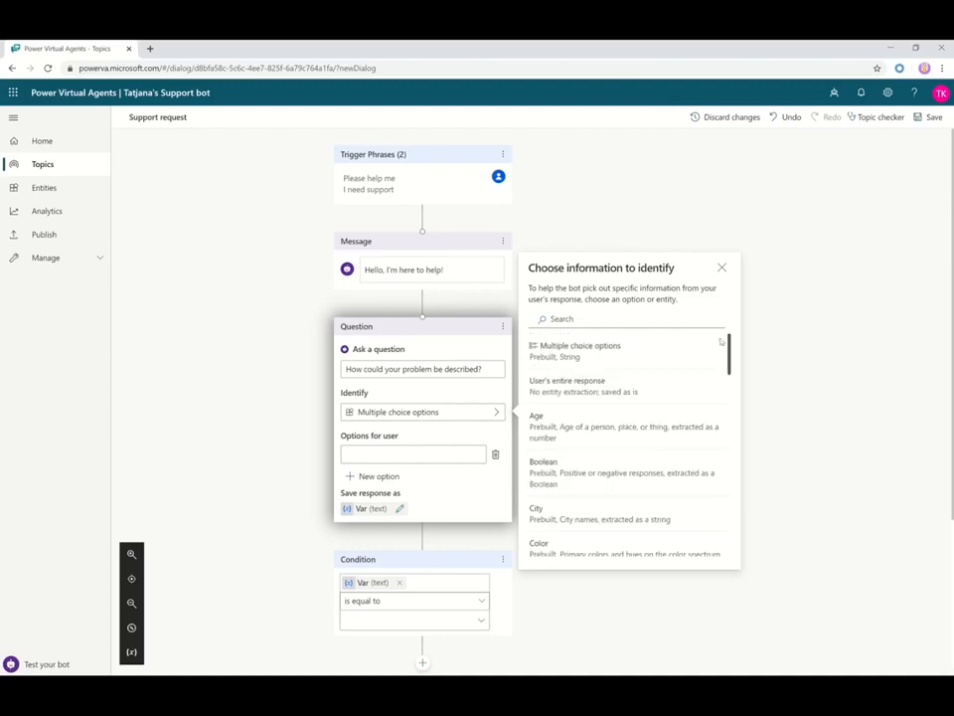
pyautogui.click(596, 353)
# Add "Product complaint" and "Service Complaint" as the answer options of the problem question
pyautogui.click(412, 454)
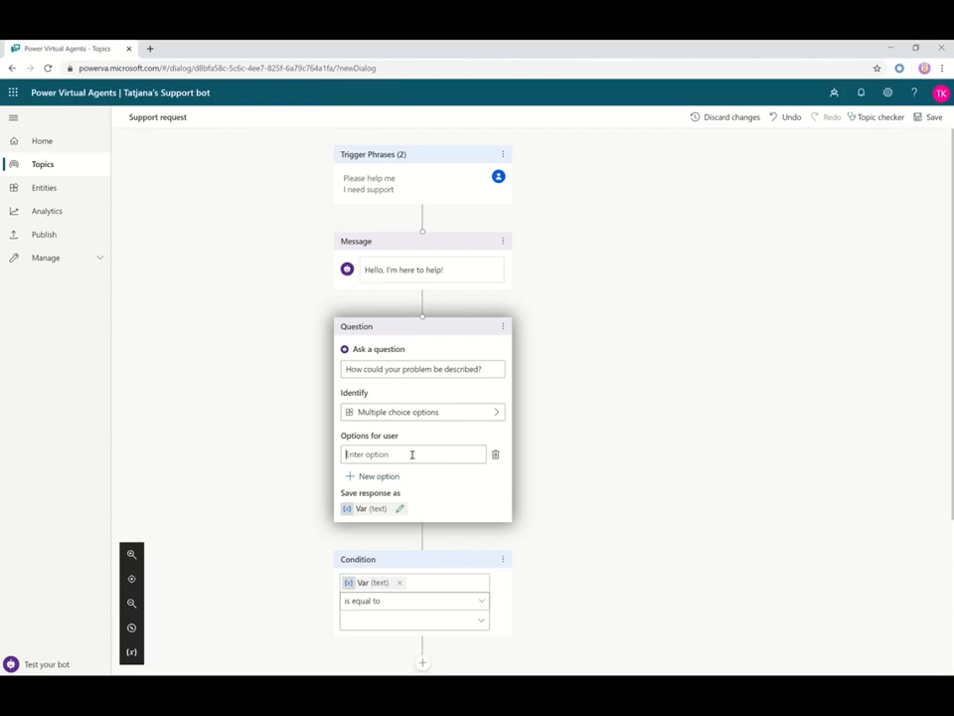
pyautogui.write('Product complaint')
pyautogui.press('Return')
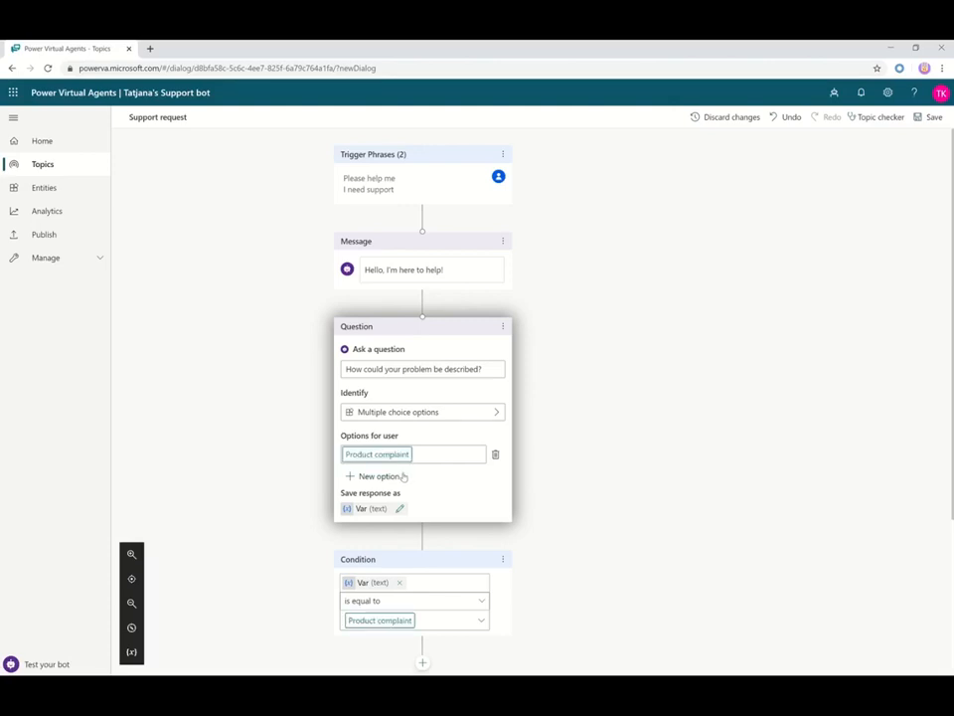
pyautogui.click(402, 476)
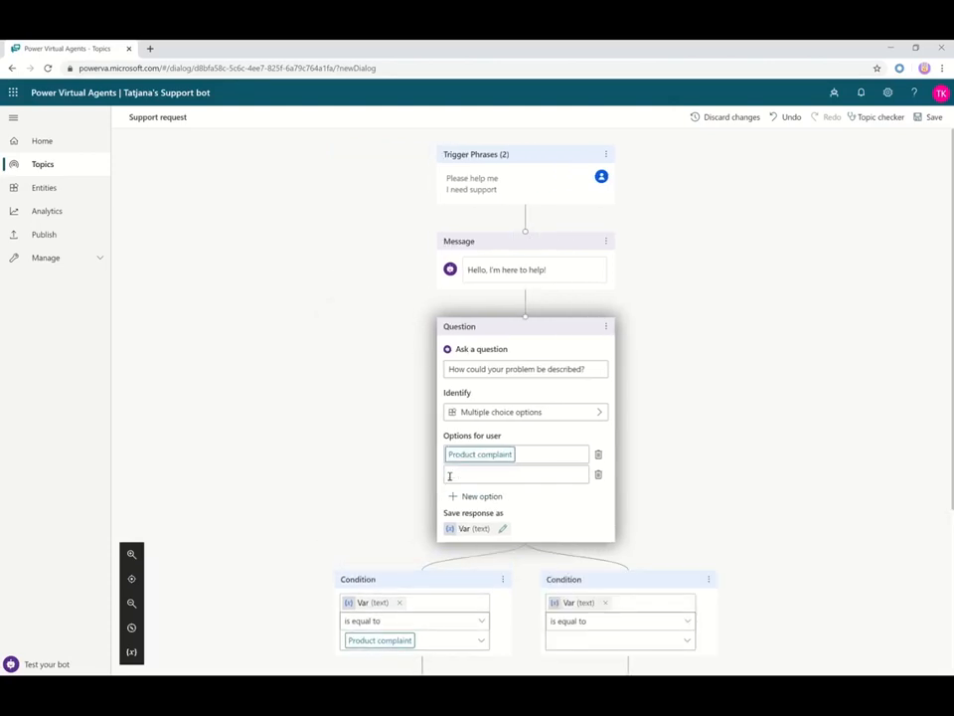
pyautogui.write('Service Complaint')
pyautogui.press('Return')
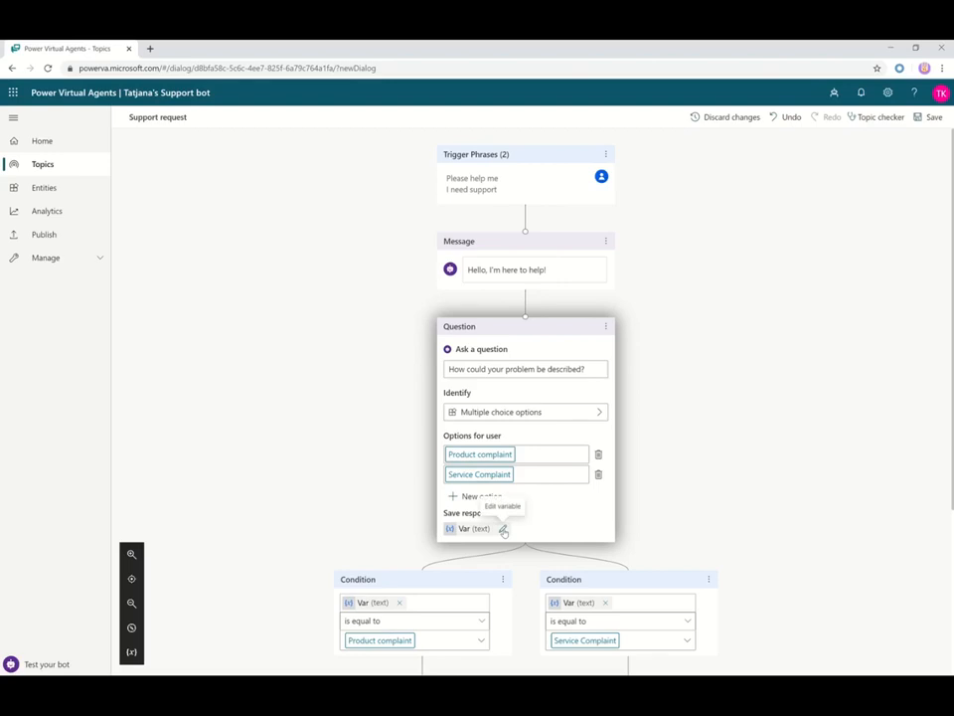
# Rename the variable that stores the problem question's response to "TypeOfProblem"
pyautogui.click(503, 530)
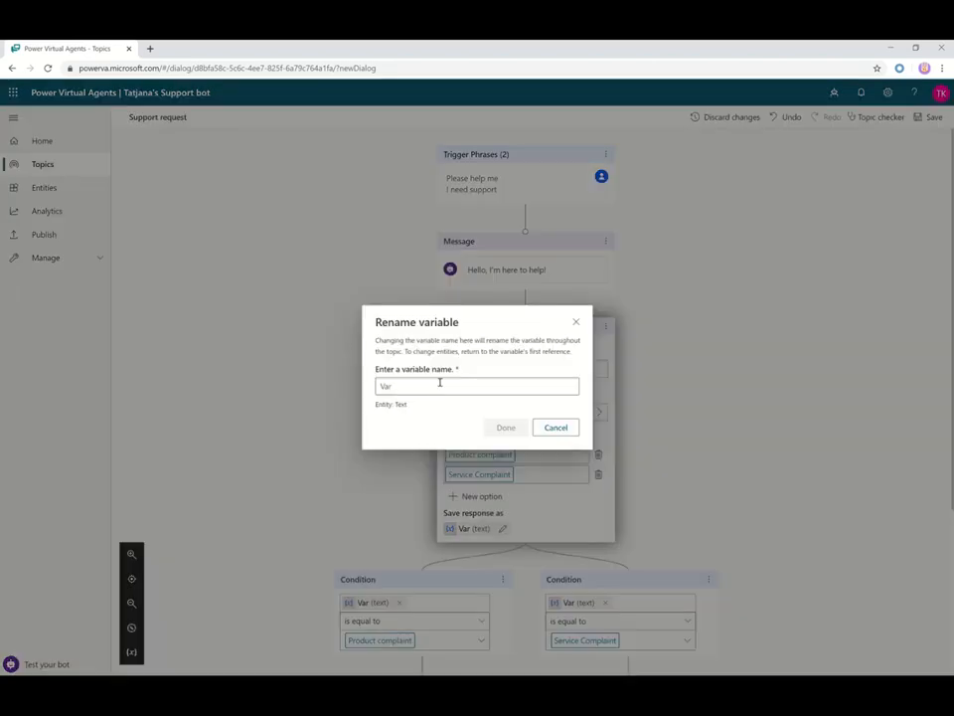
pyautogui.moveTo(440, 383); pyautogui.dragTo(322, 376)
pyautogui.write('TypeOfProblem')
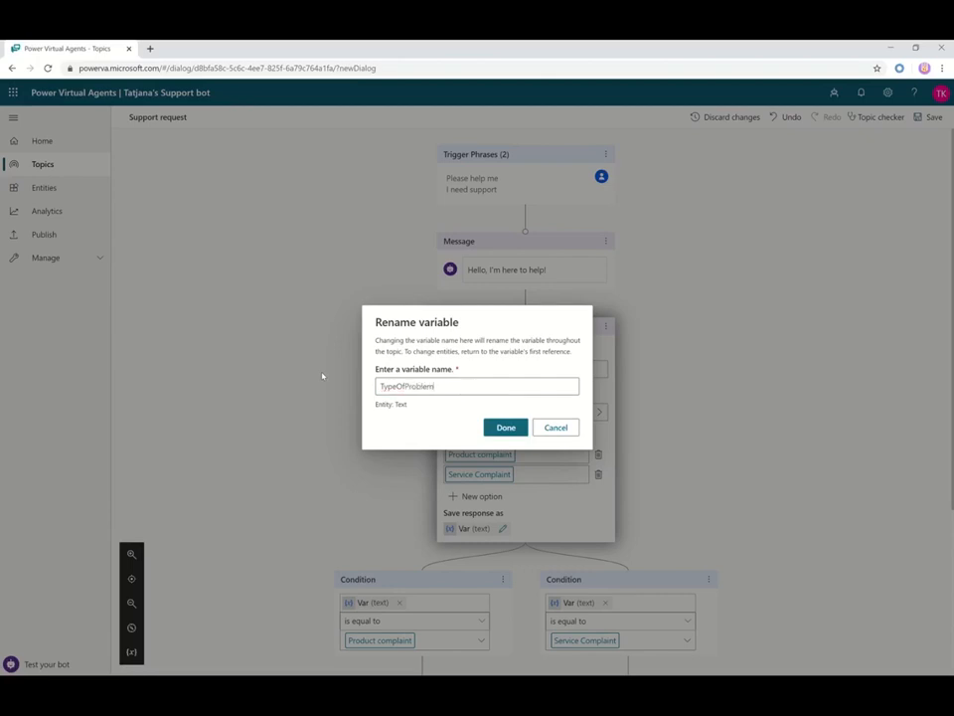
pyautogui.click(499, 428)
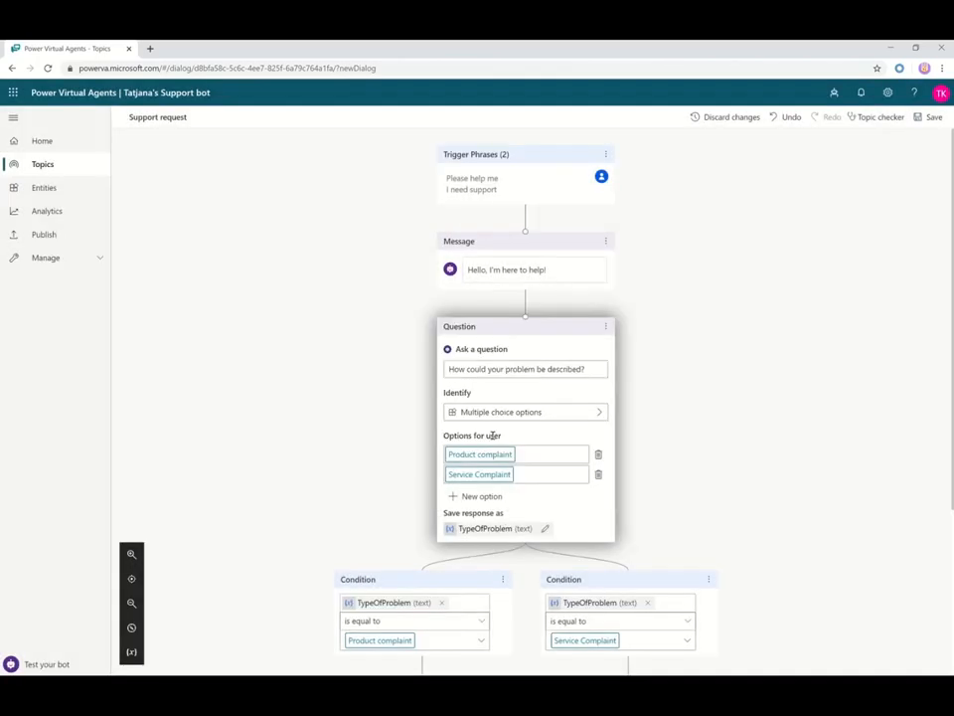
# Add a question under the Service complaint condition asking "Whats your company name?" and have it identify the user's entire response
pyautogui.scroll(-3, 493, 436)
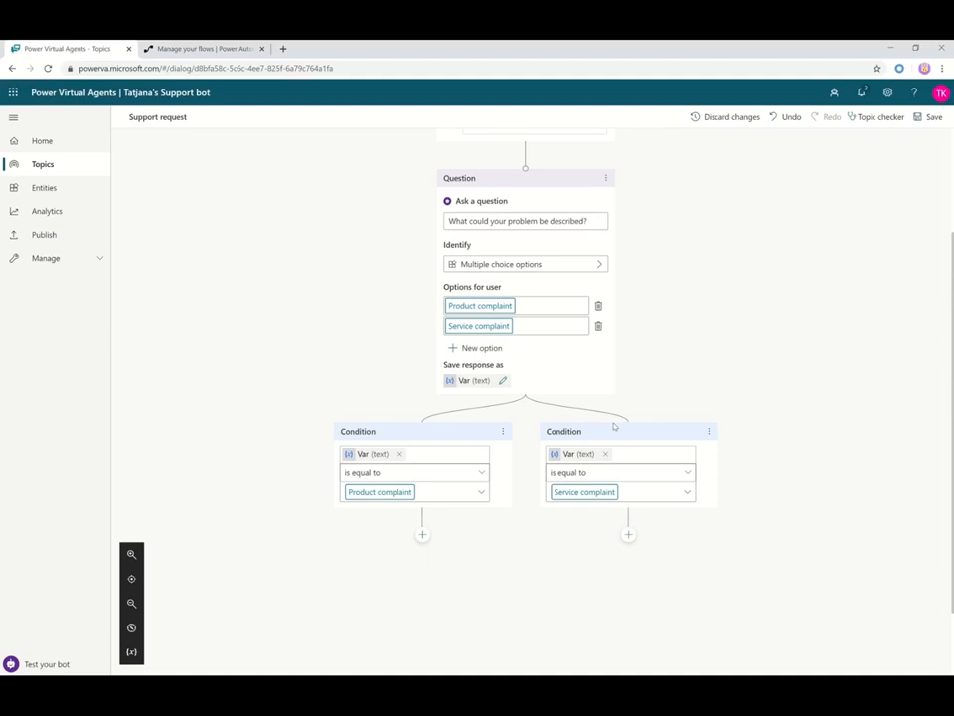
pyautogui.click(628, 537)
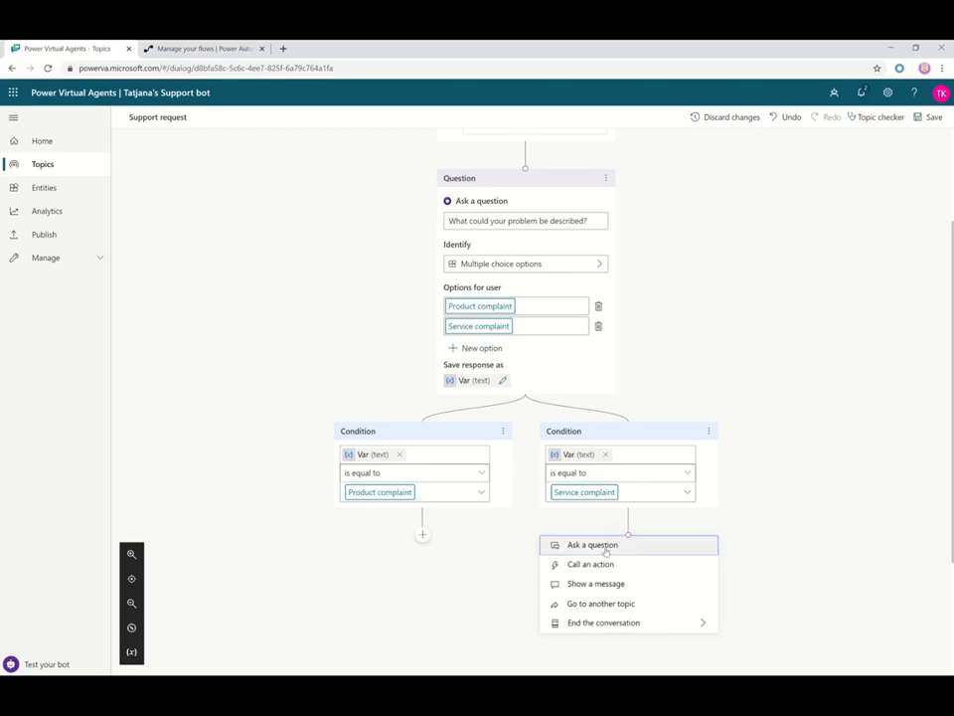
pyautogui.click(605, 549)
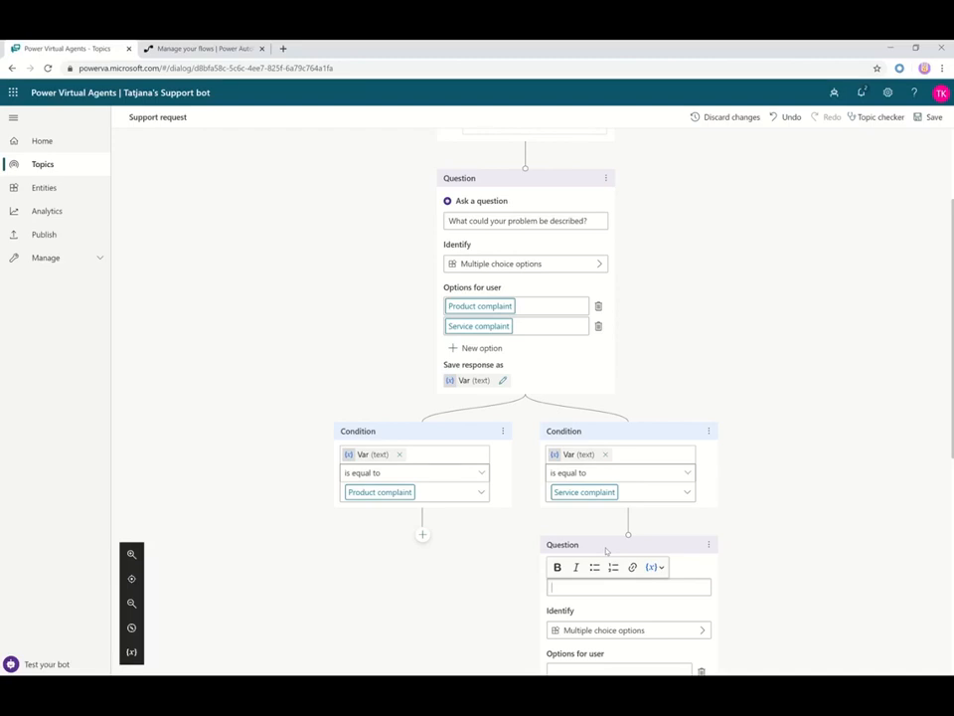
pyautogui.write('Whats your company name?')
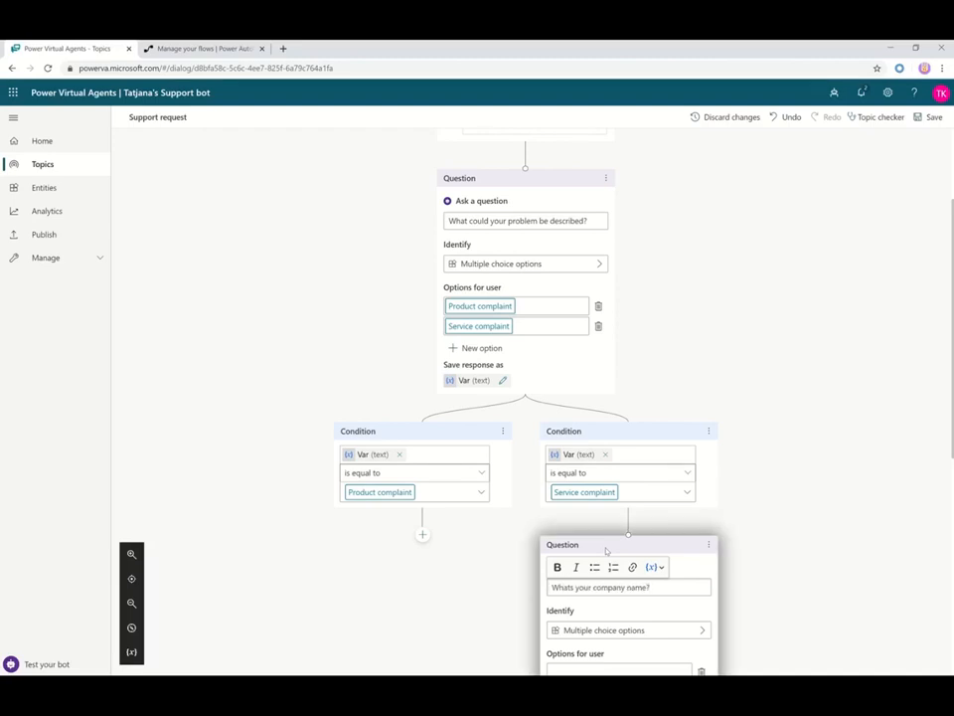
pyautogui.click(620, 632)
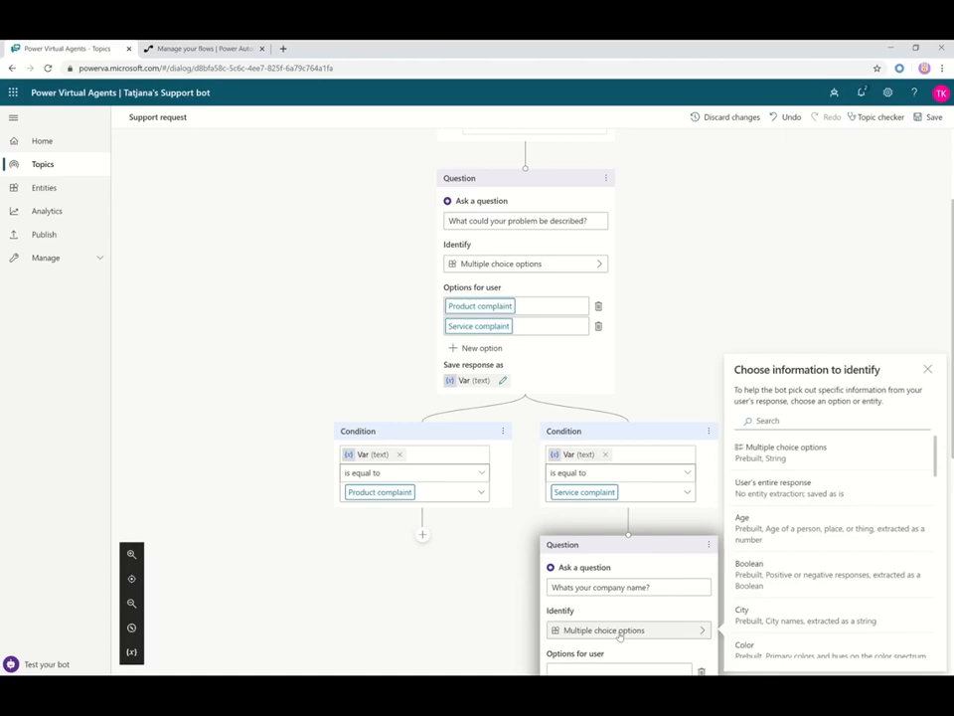
pyautogui.click(822, 484)
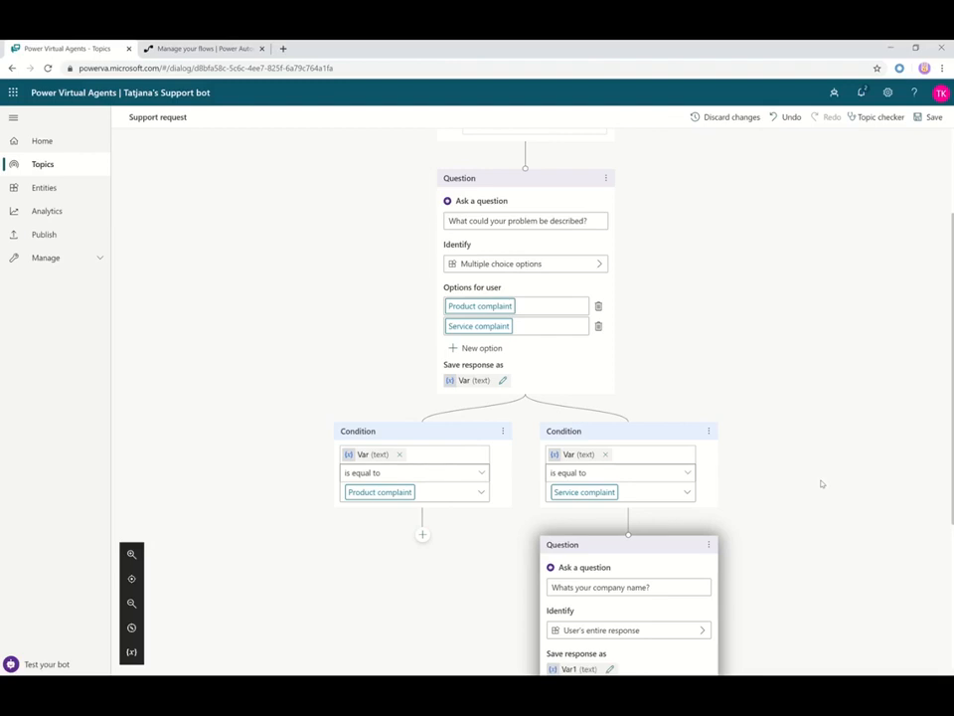
# Rename the variable that stores the company name question's response to "CompanyName"
pyautogui.scroll(-3, 821, 485)
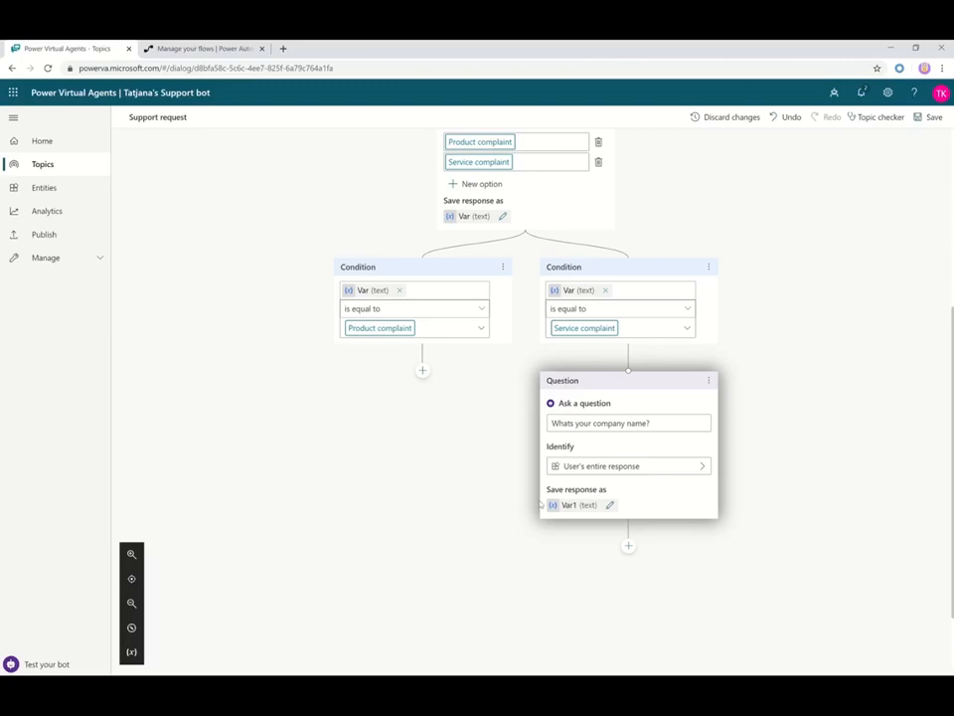
pyautogui.click(609, 506)
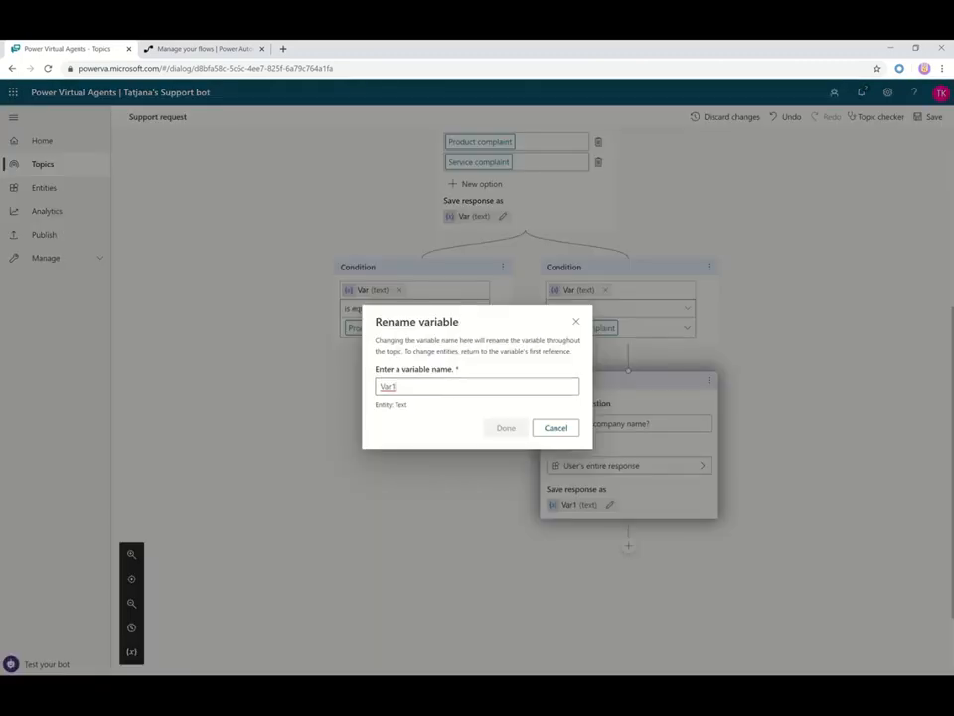
pyautogui.hotkey('ctrl', 'a')
pyautogui.write('Compan')
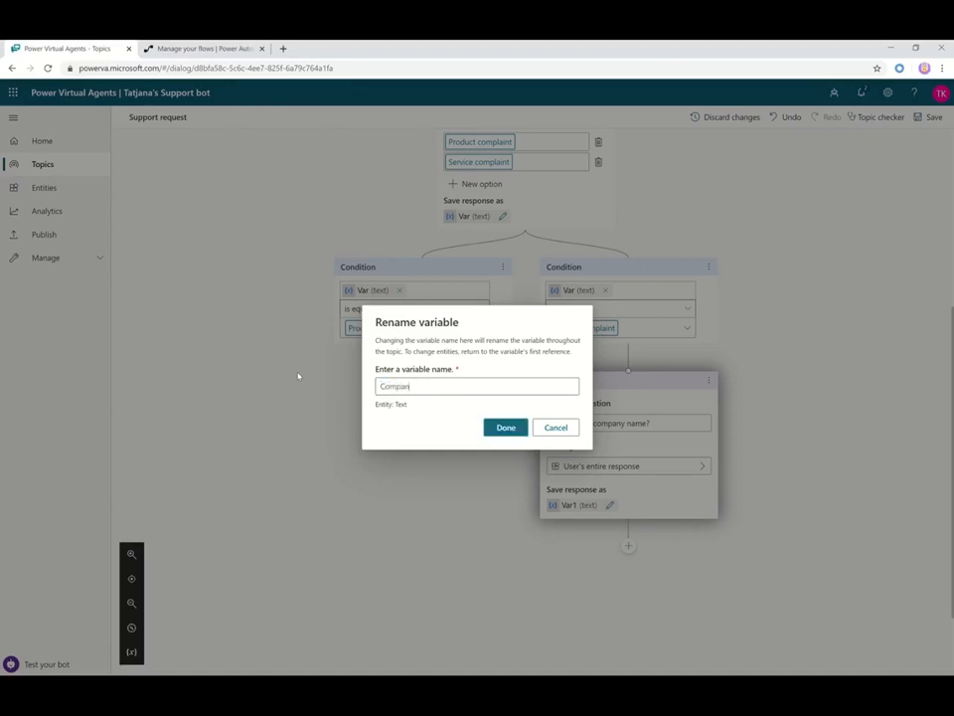
pyautogui.write('yName')
pyautogui.click(505, 427)
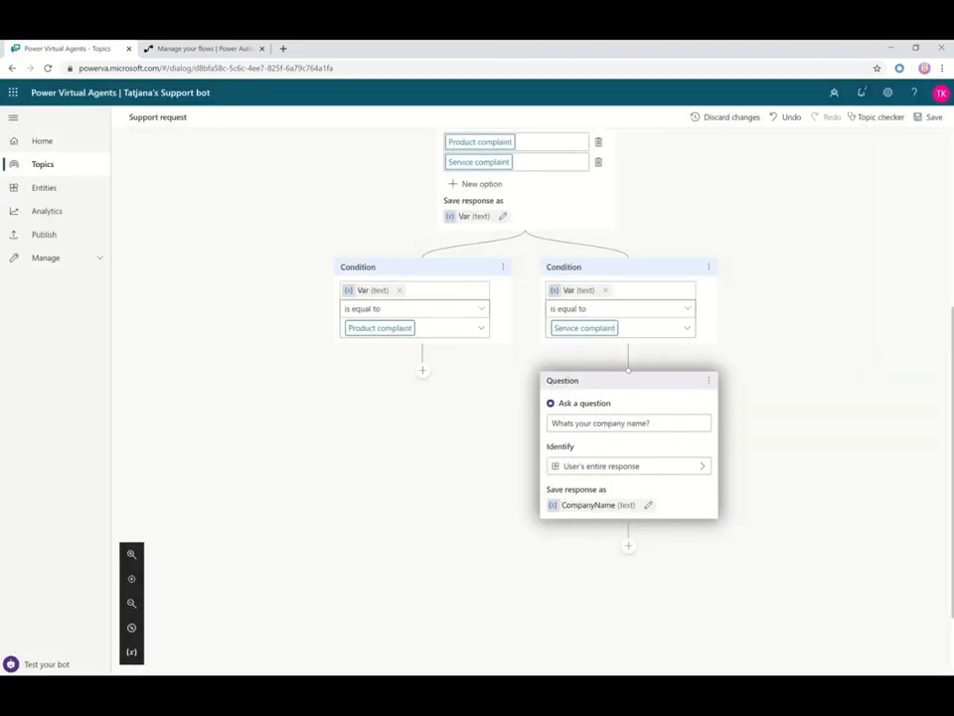
# Call an action after the company name question, create a new Power Automate flow for it and name the flow "GetCompanyData"
pyautogui.scroll(-1, 947, 344)
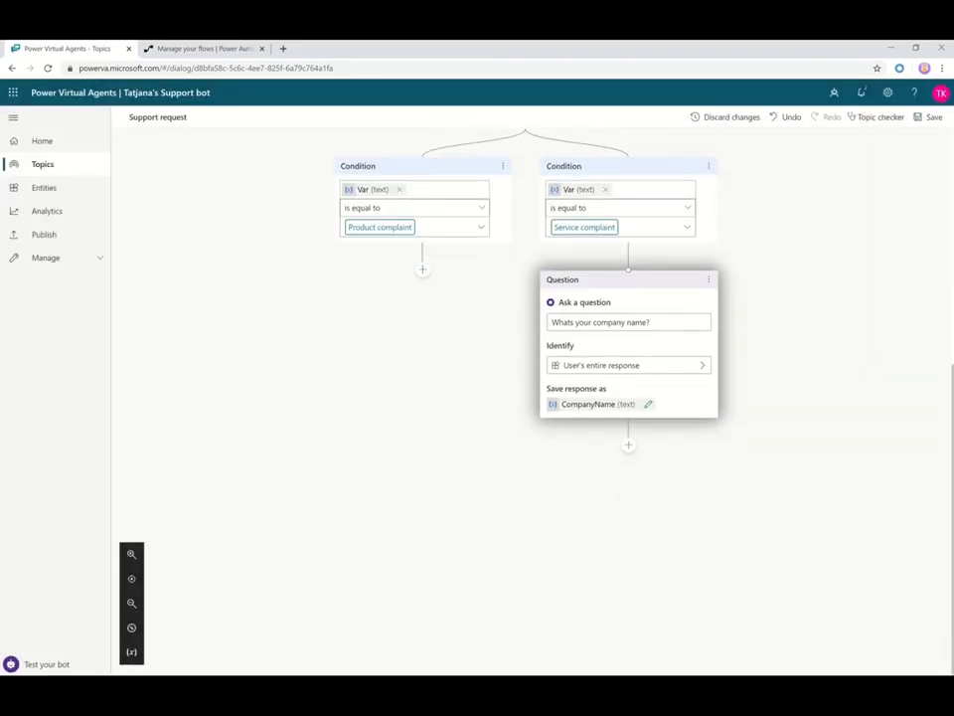
pyautogui.click(630, 448)
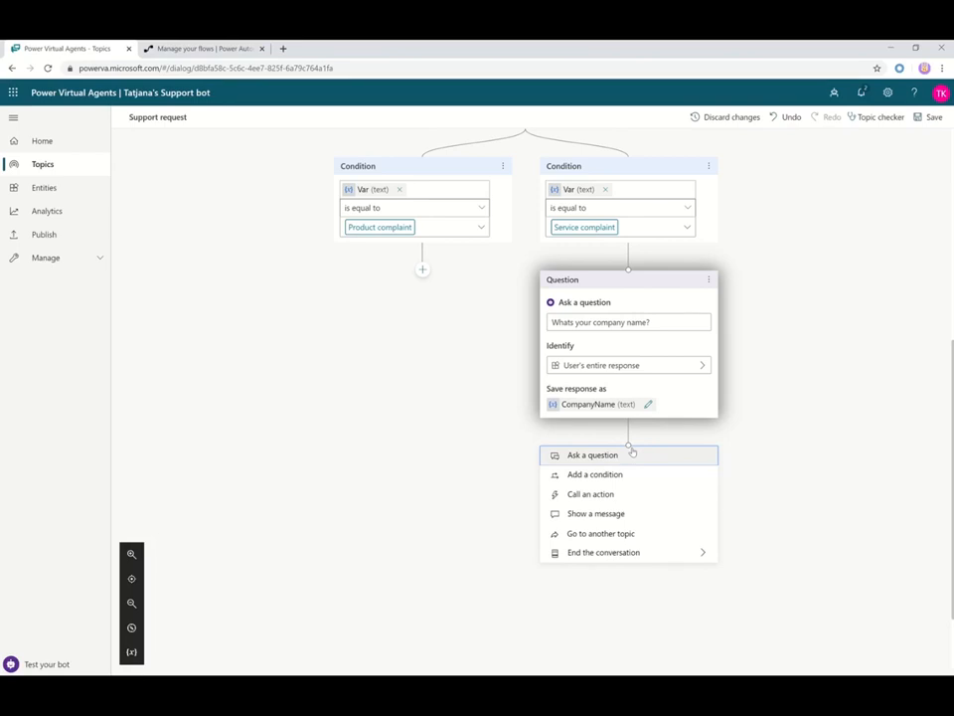
pyautogui.click(626, 496)
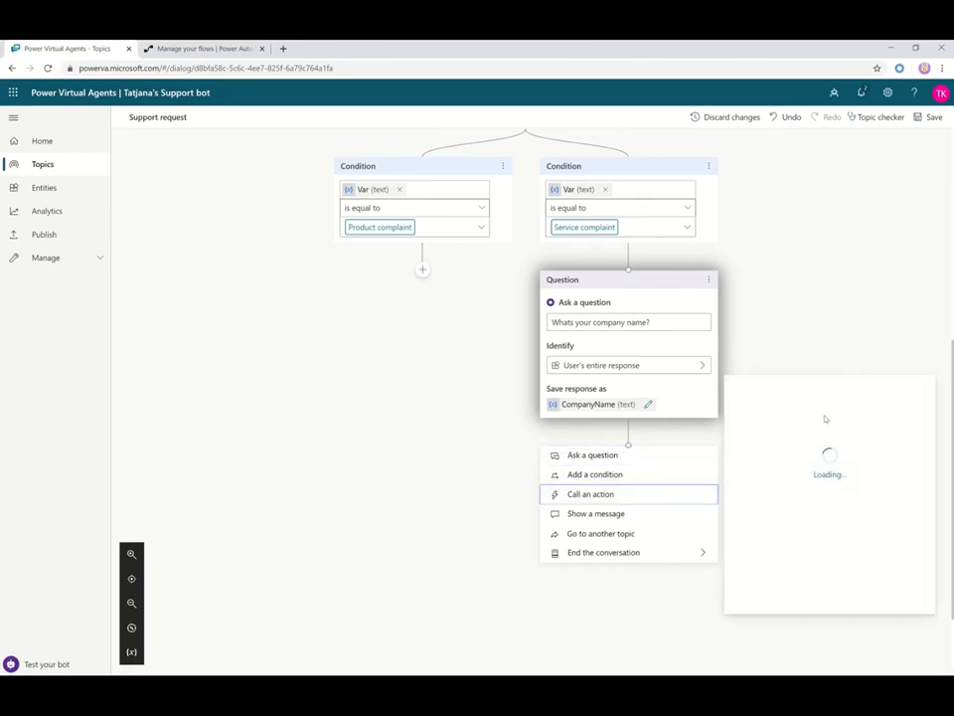
pyautogui.click(809, 458)
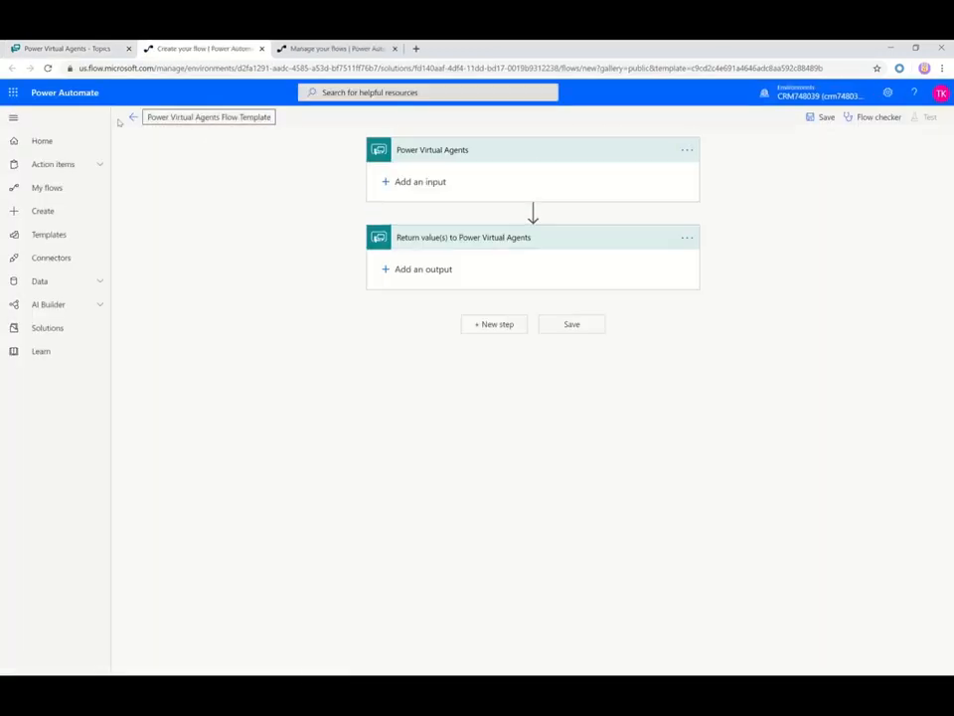
pyautogui.click(147, 118)
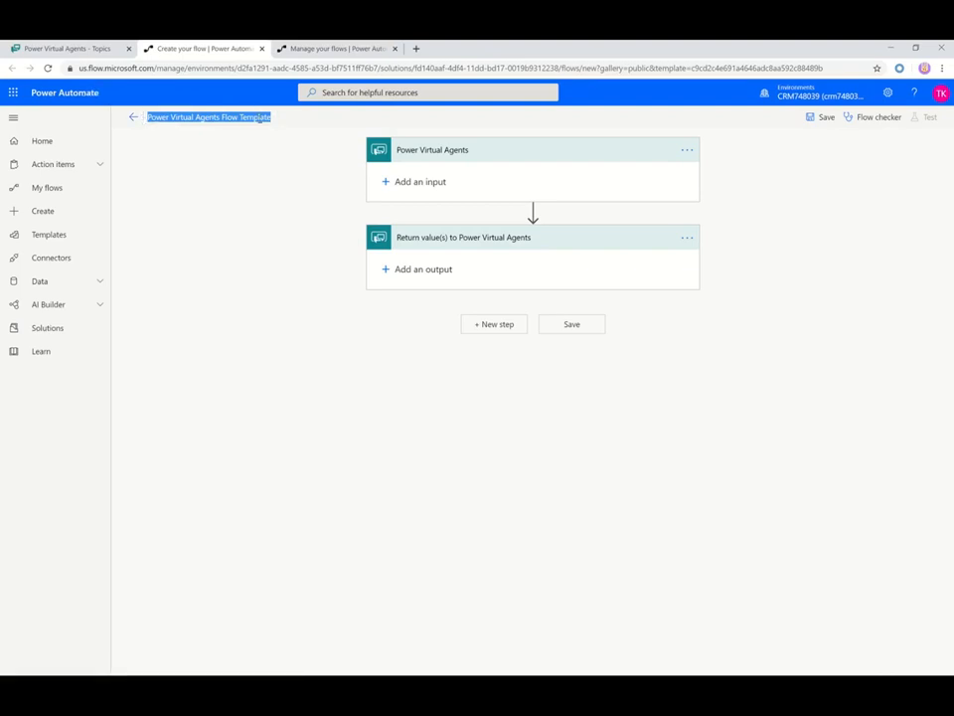
pyautogui.write('G')
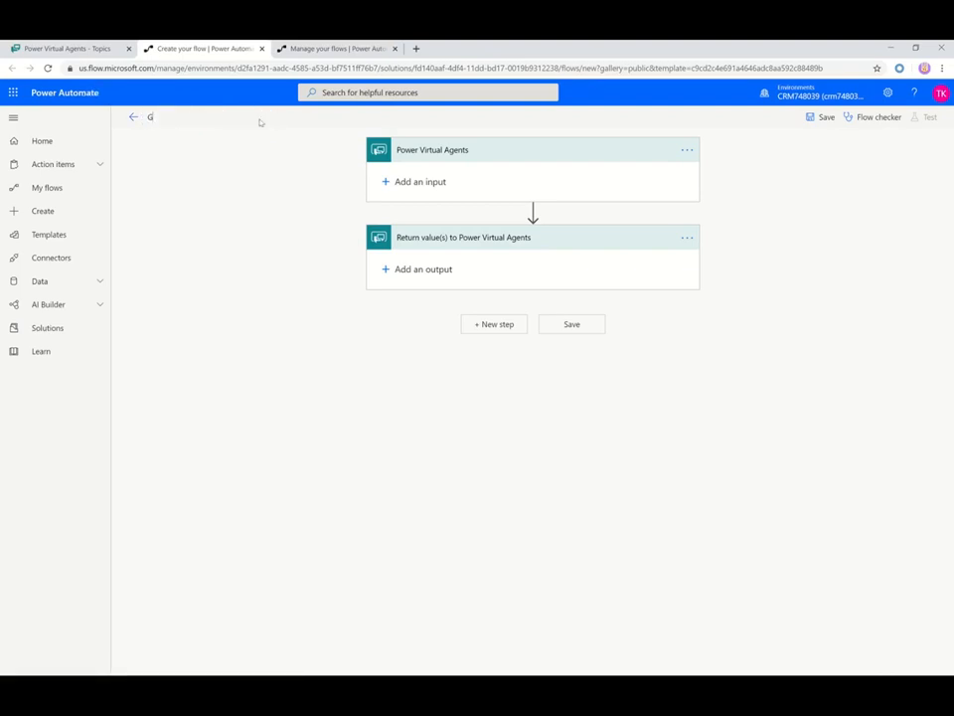
pyautogui.write('etCompanyData')
# Add a text input named "Company Name" to the flow's Power Virtual Agents trigger
pyautogui.click(386, 183)
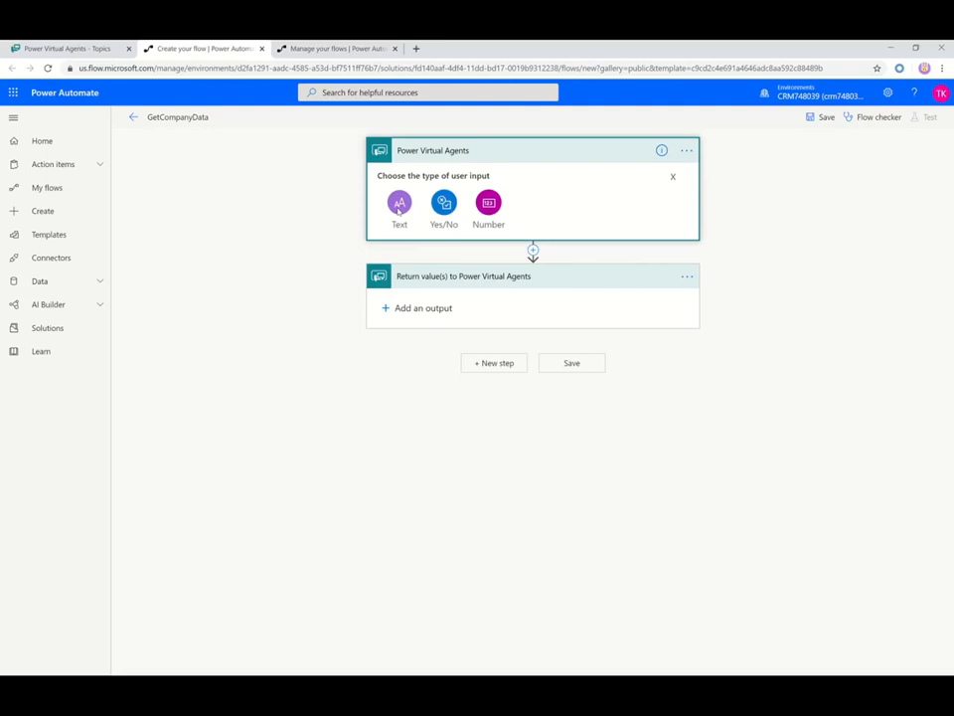
pyautogui.click(399, 205)
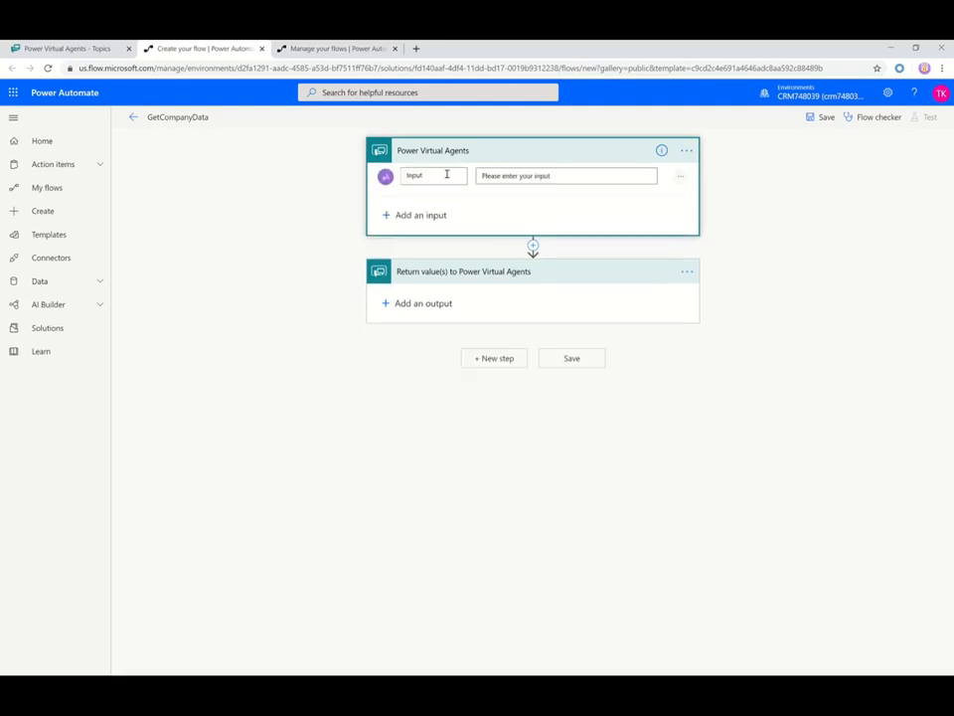
pyautogui.doubleClick(447, 174)
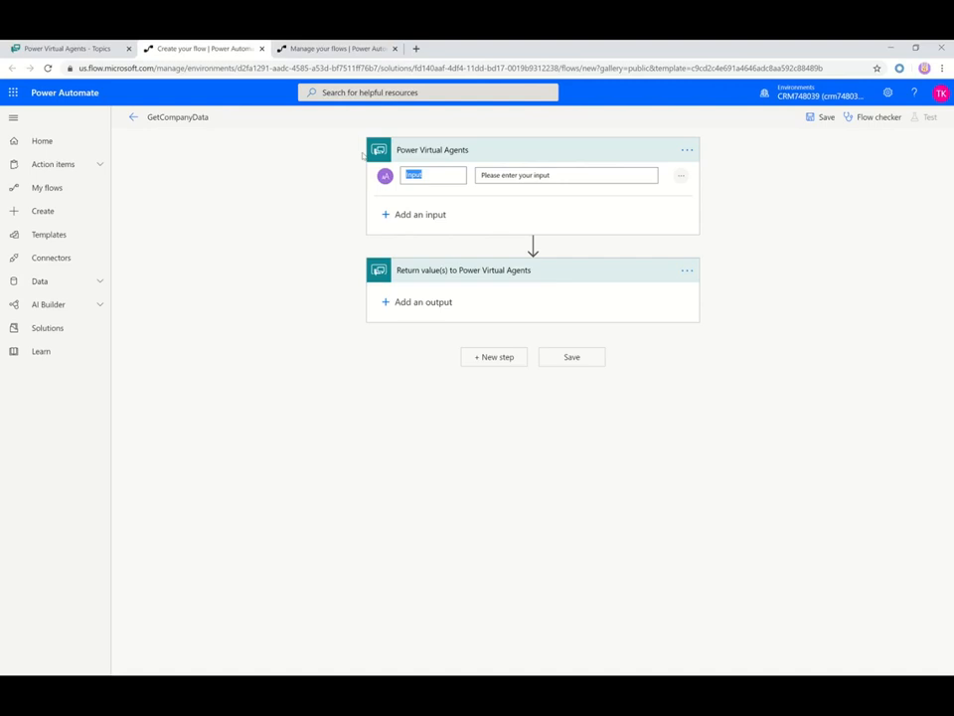
pyautogui.write('Company Name')
# Insert a Common Data Service List records action between the trigger and the return step, with CRM748039 (crm7480390) as its environment
pyautogui.click(532, 244)
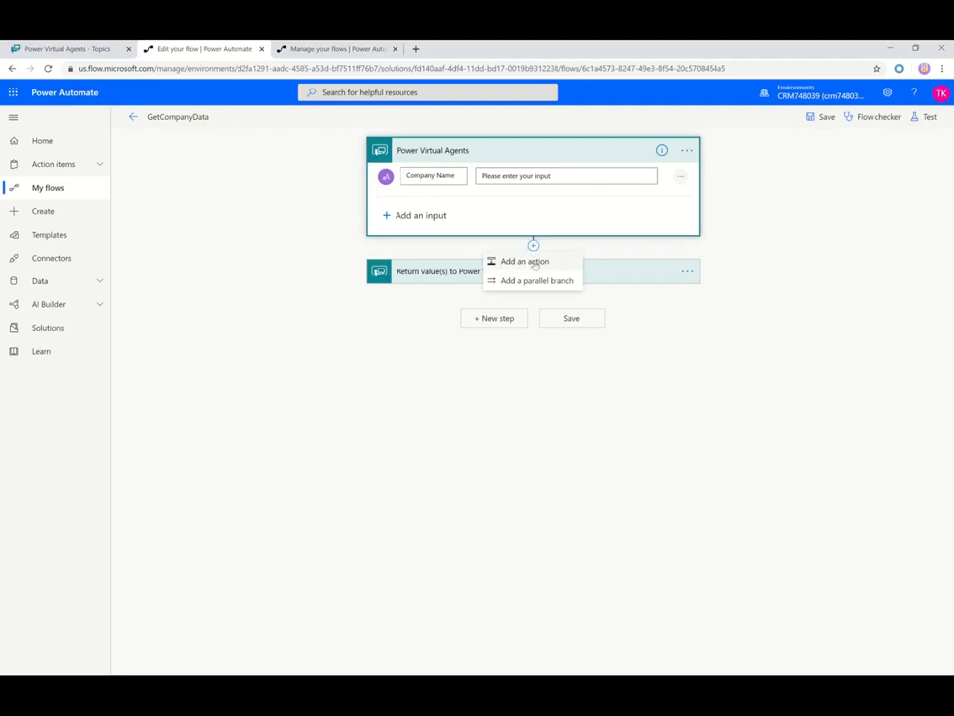
pyautogui.click(535, 263)
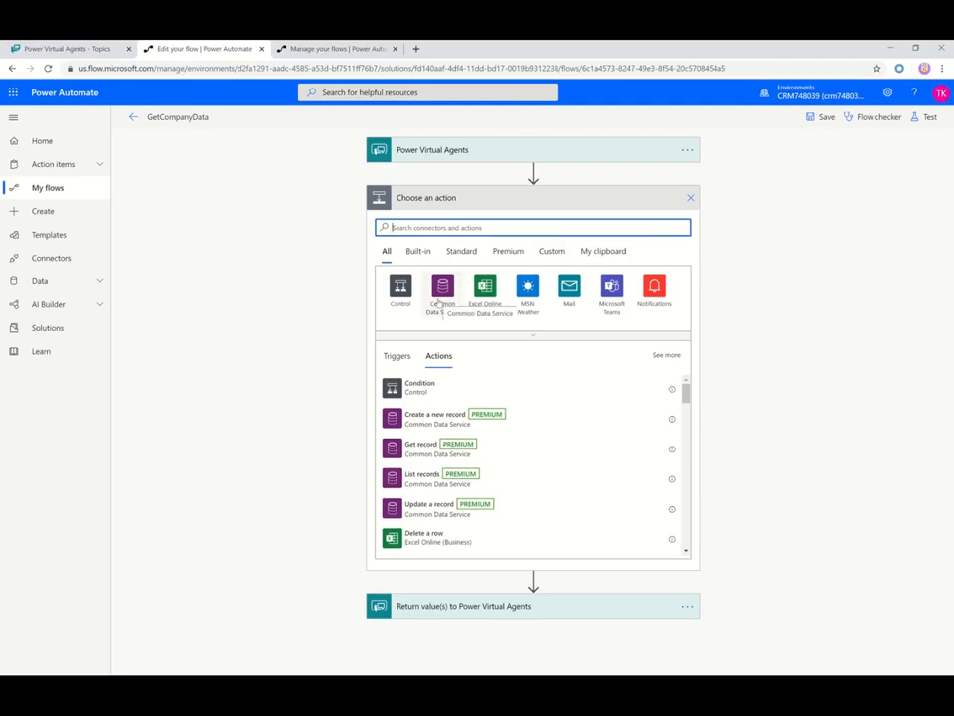
pyautogui.click(441, 291)
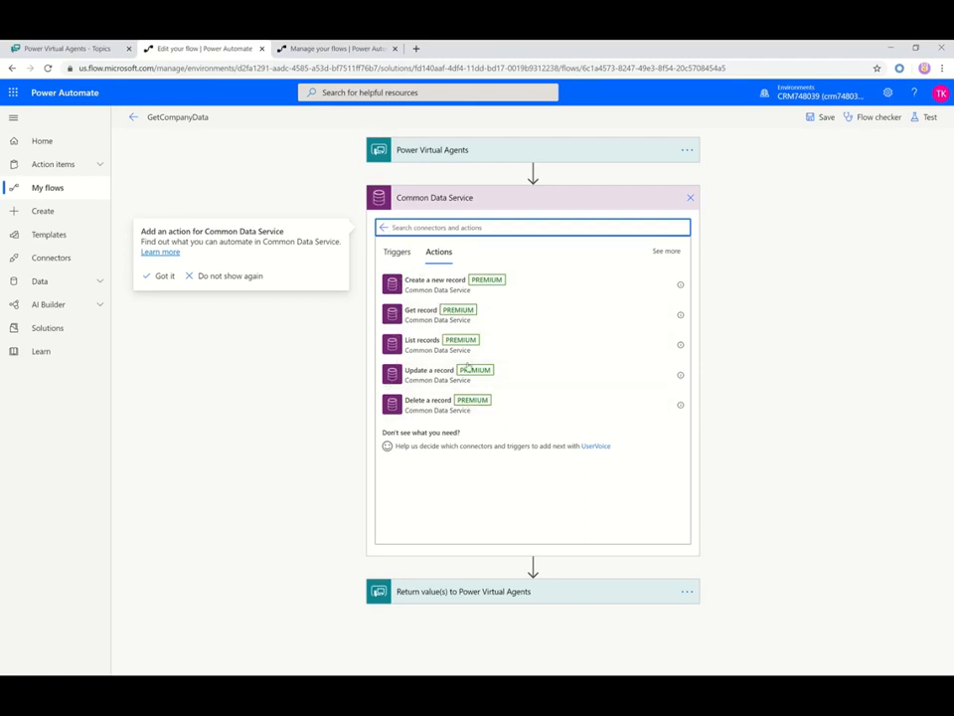
pyautogui.click(427, 341)
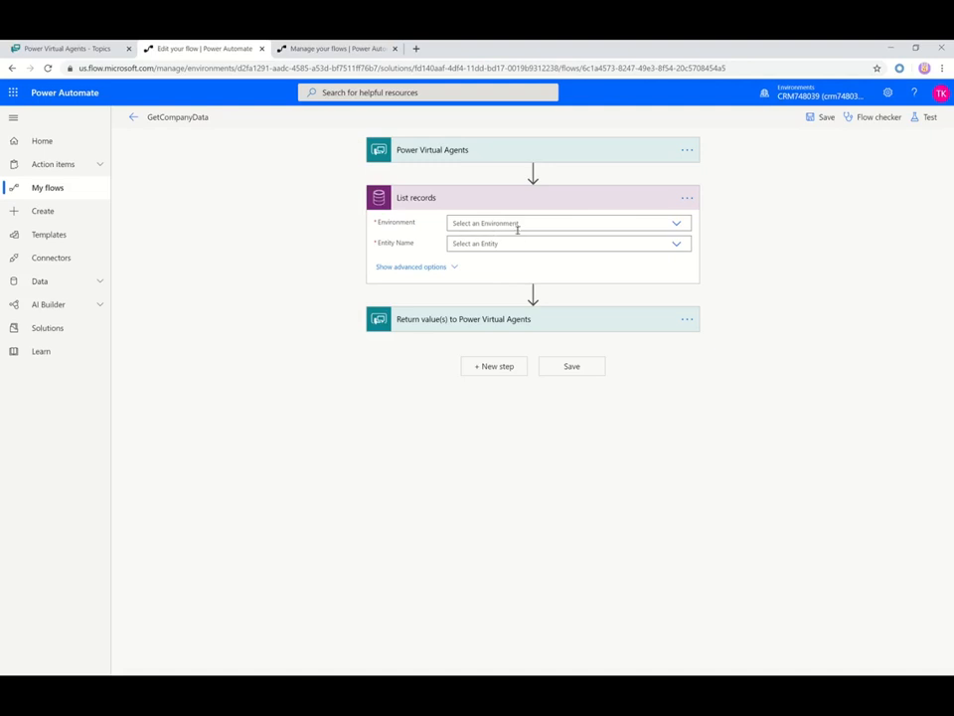
pyautogui.click(674, 226)
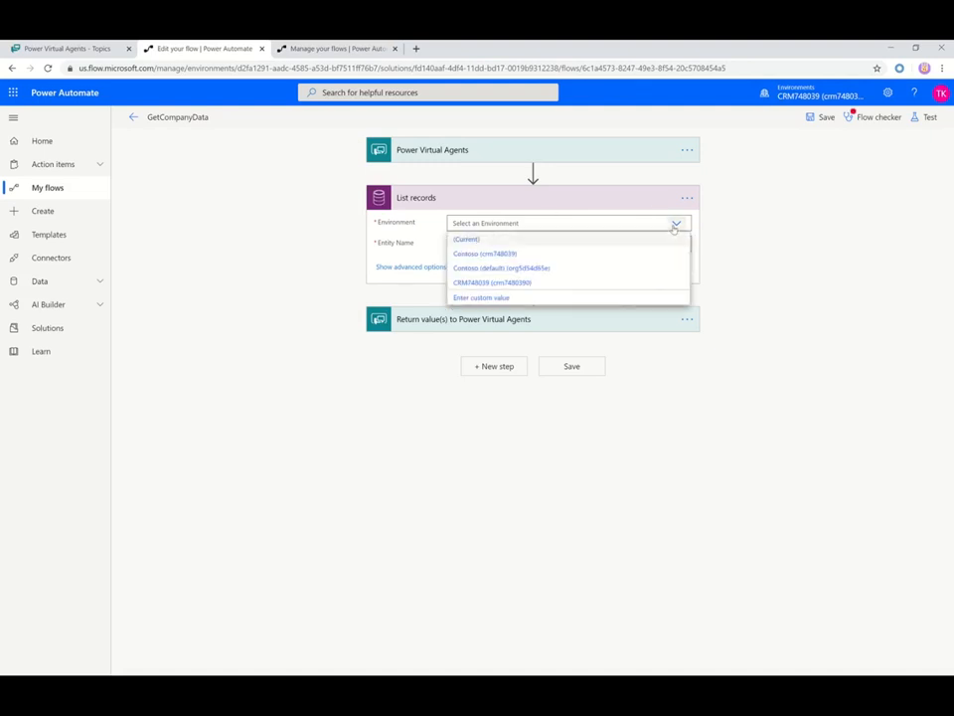
pyautogui.click(537, 282)
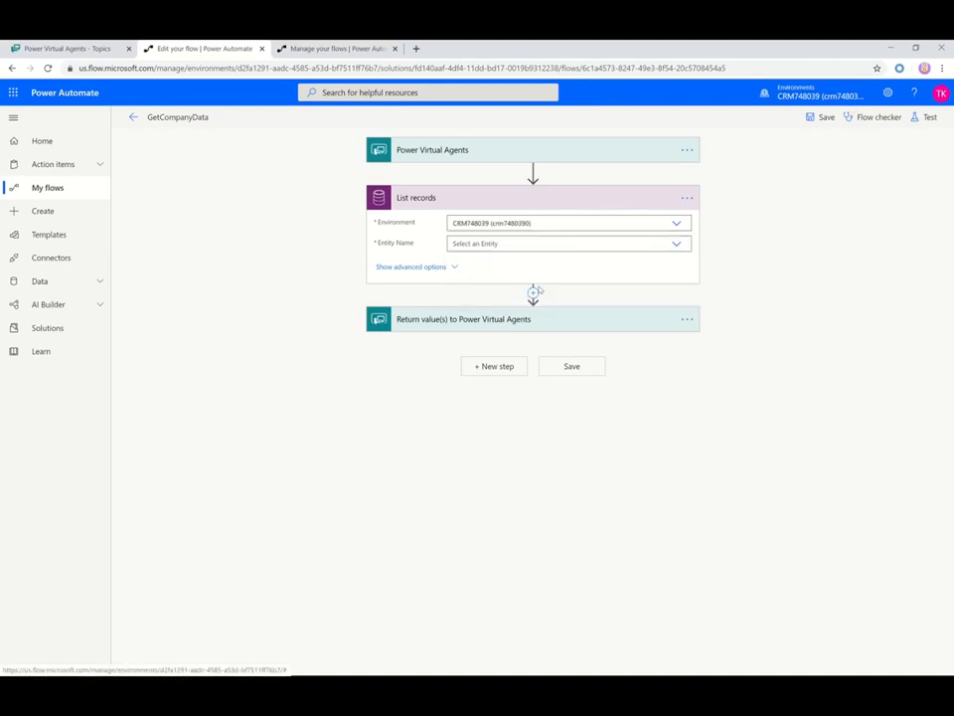
# Set the List records entity to Accounts and its filter query to name eq 'Company Name', using the trigger's Company Name input as dynamic content
pyautogui.click(679, 247)
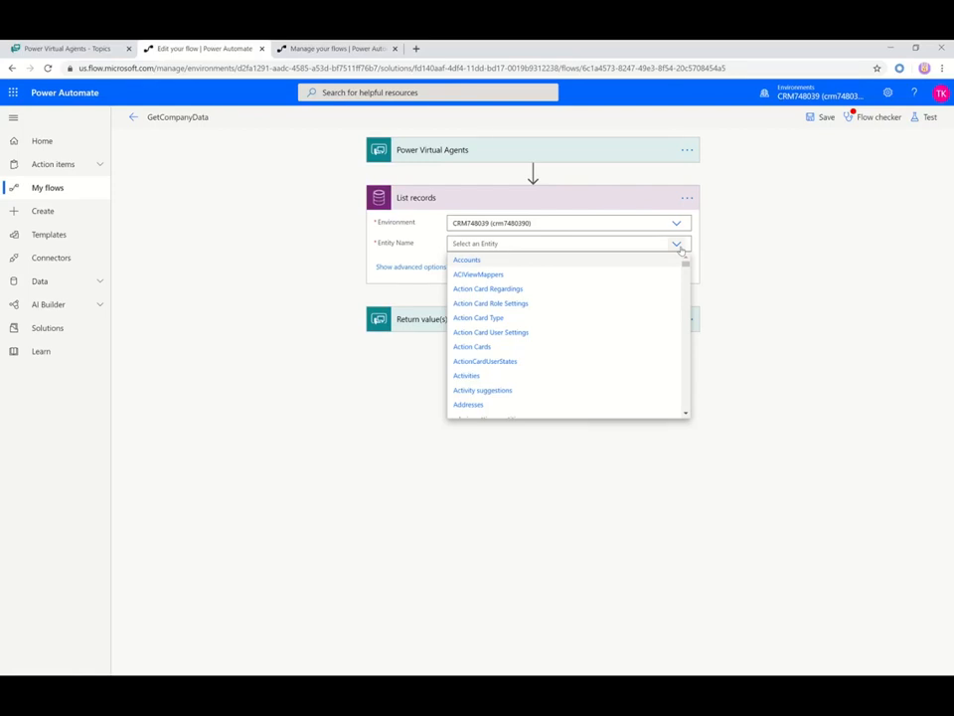
pyautogui.click(619, 261)
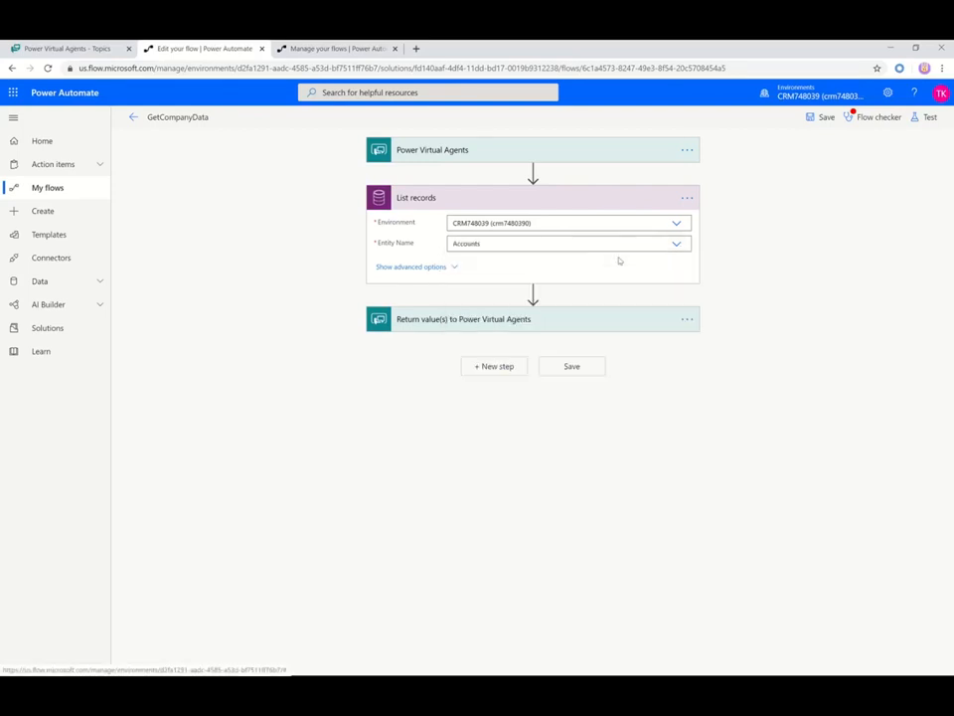
pyautogui.click(443, 267)
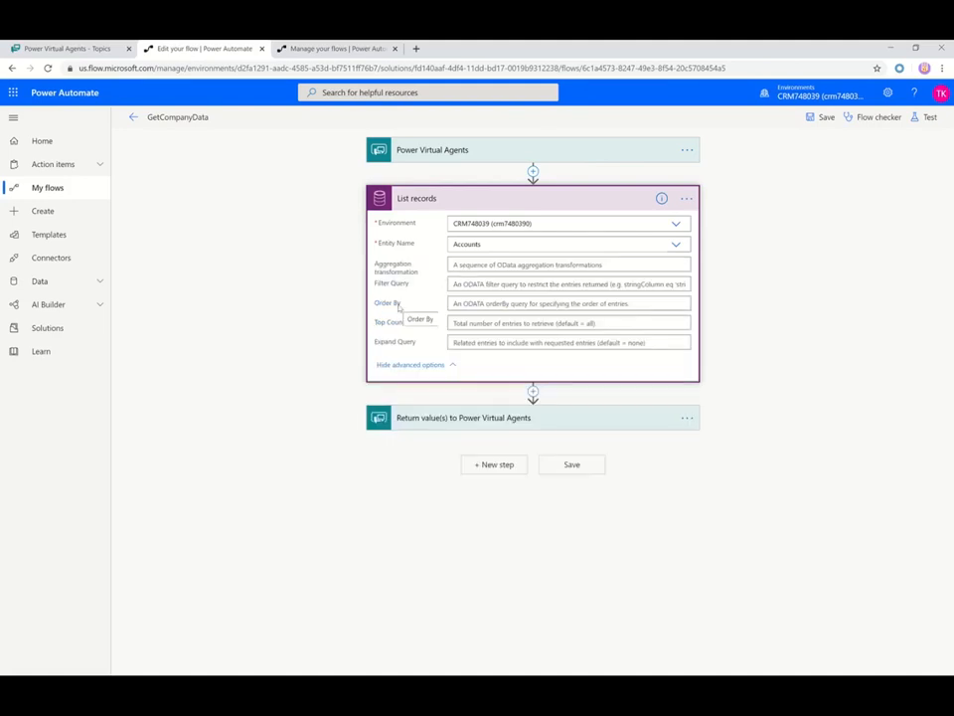
pyautogui.click(523, 284)
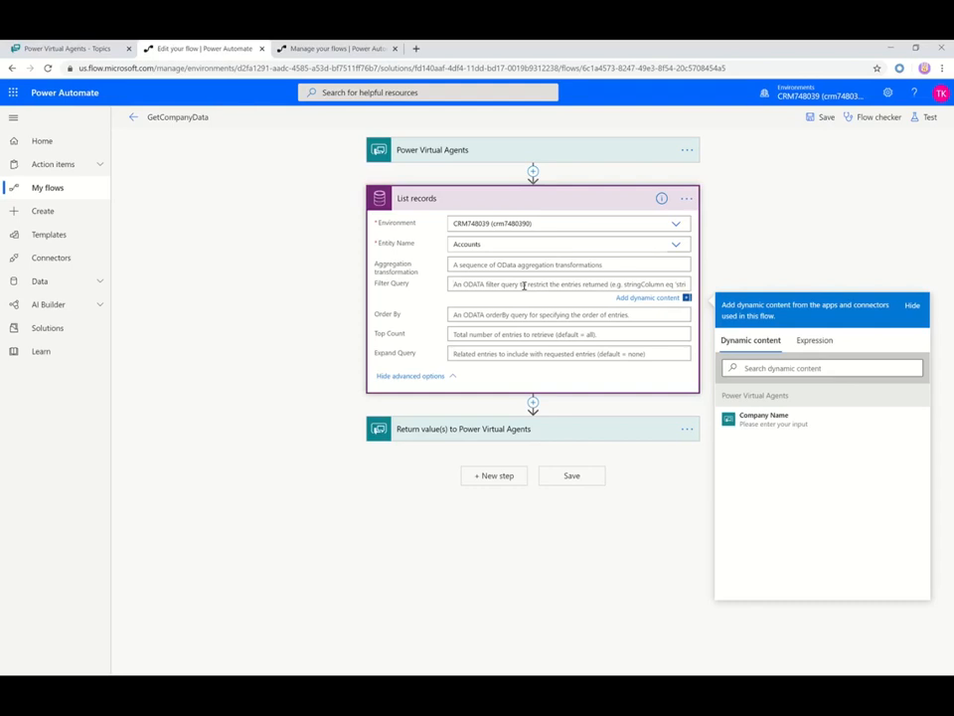
pyautogui.write('name')
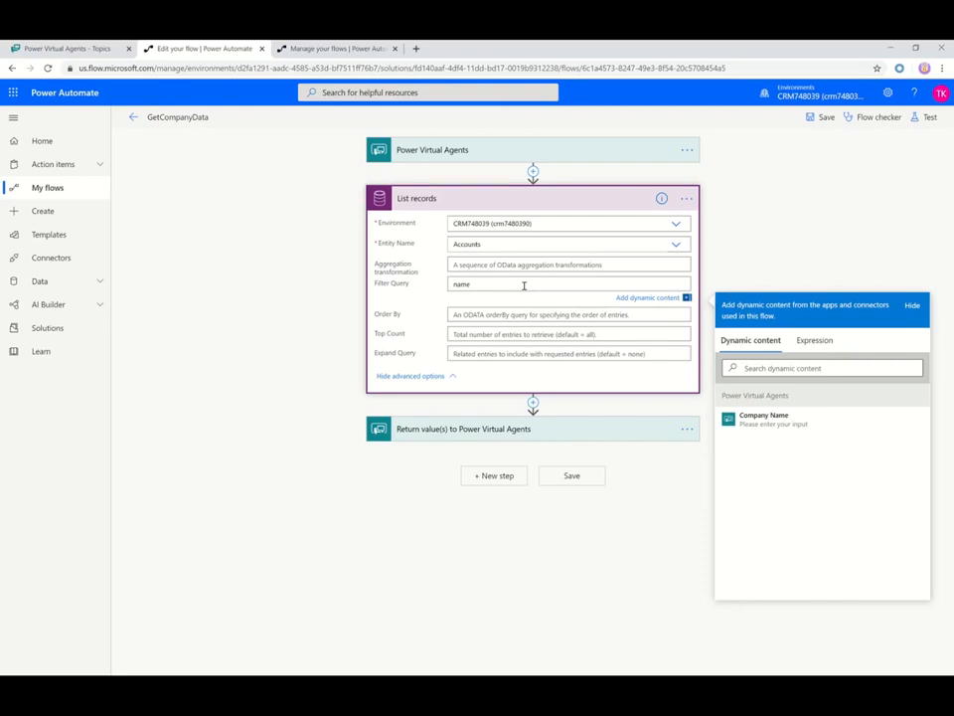
pyautogui.write(' eq')
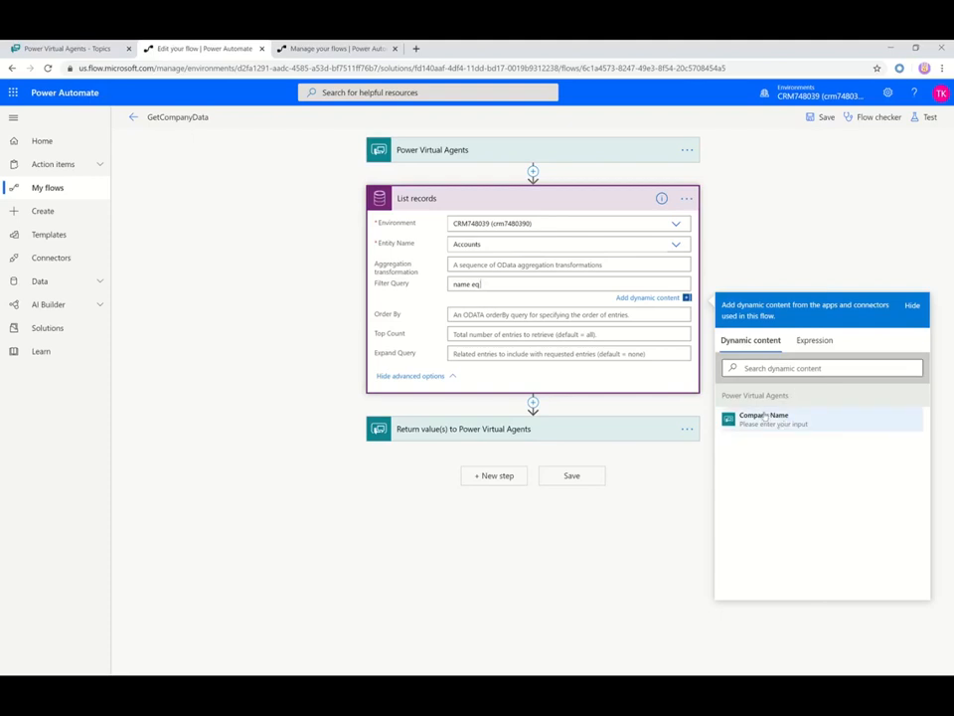
pyautogui.click(806, 425)
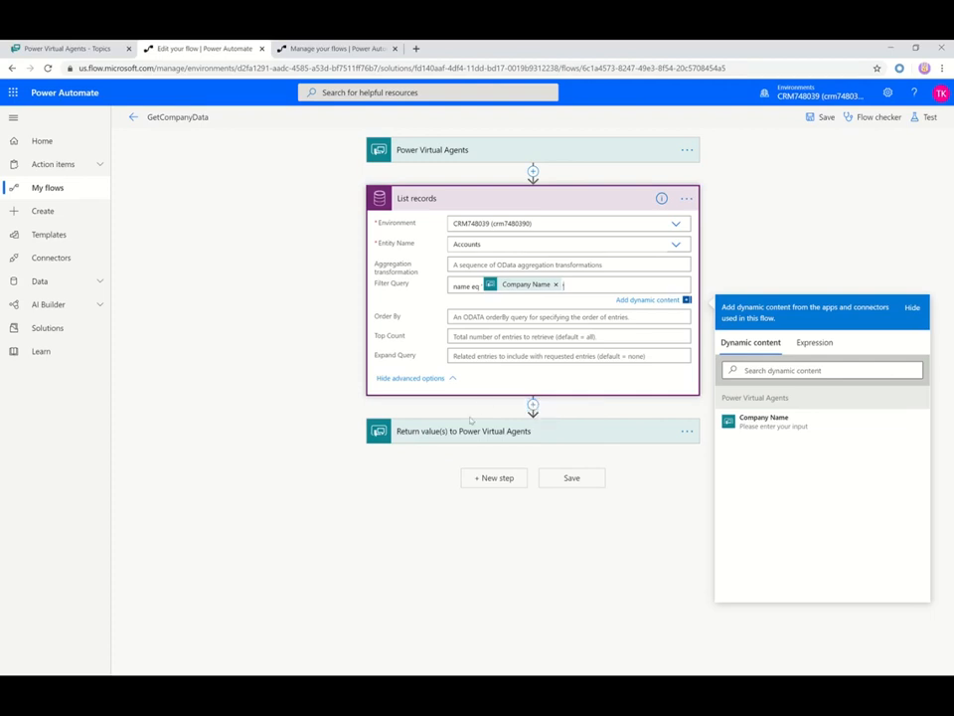
pyautogui.click(588, 407)
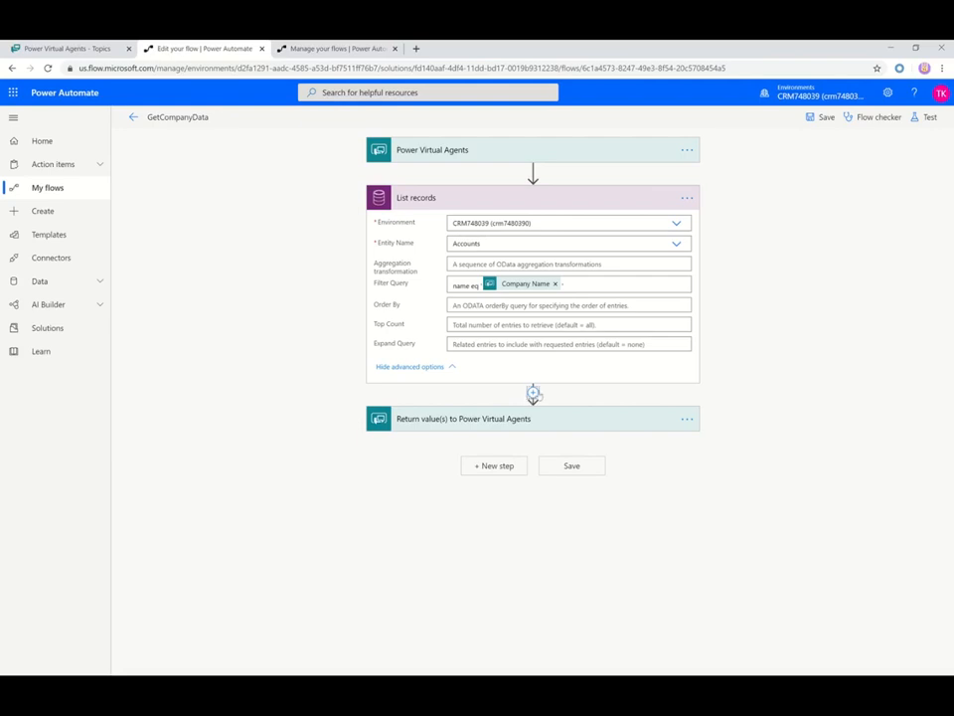
# Insert an Apply to each loop between List records and the return step, looping over the value output of List records
pyautogui.click(533, 393)
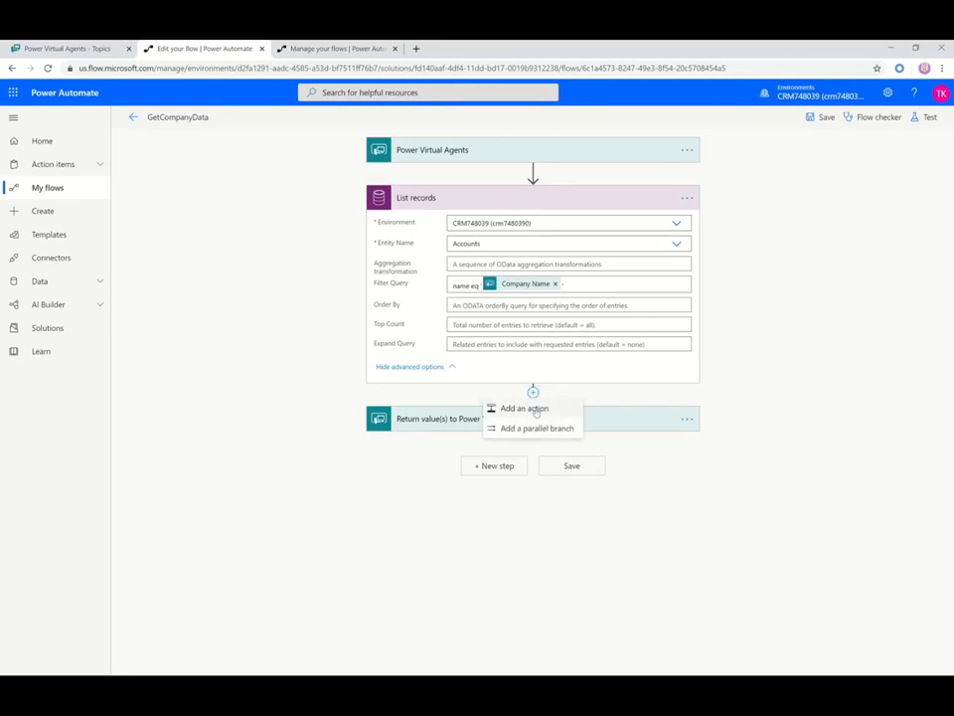
pyautogui.click(527, 408)
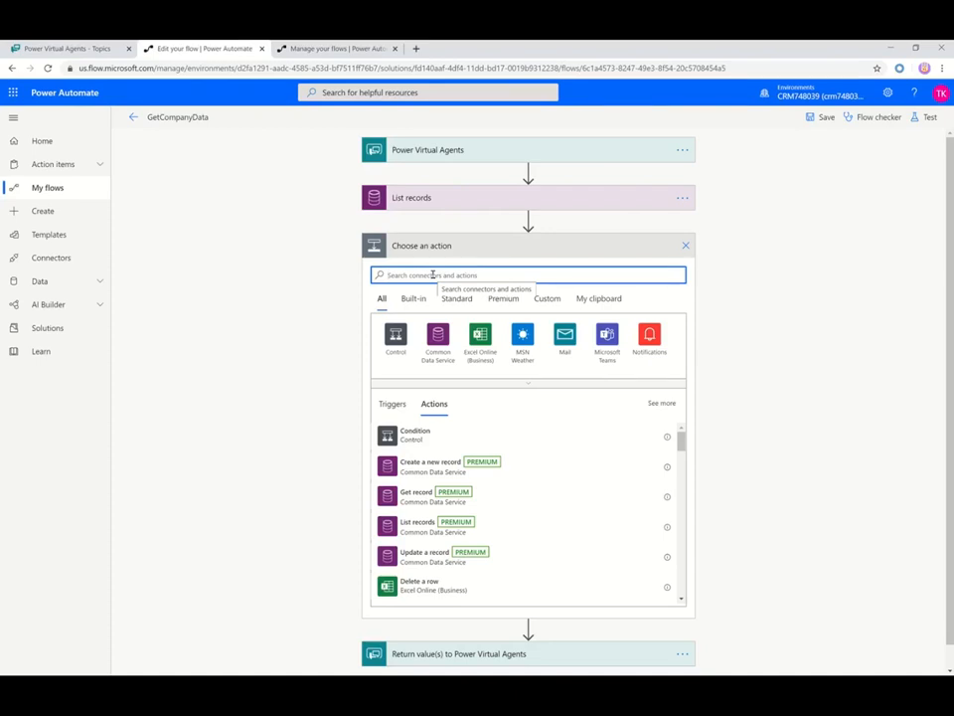
pyautogui.write('apply')
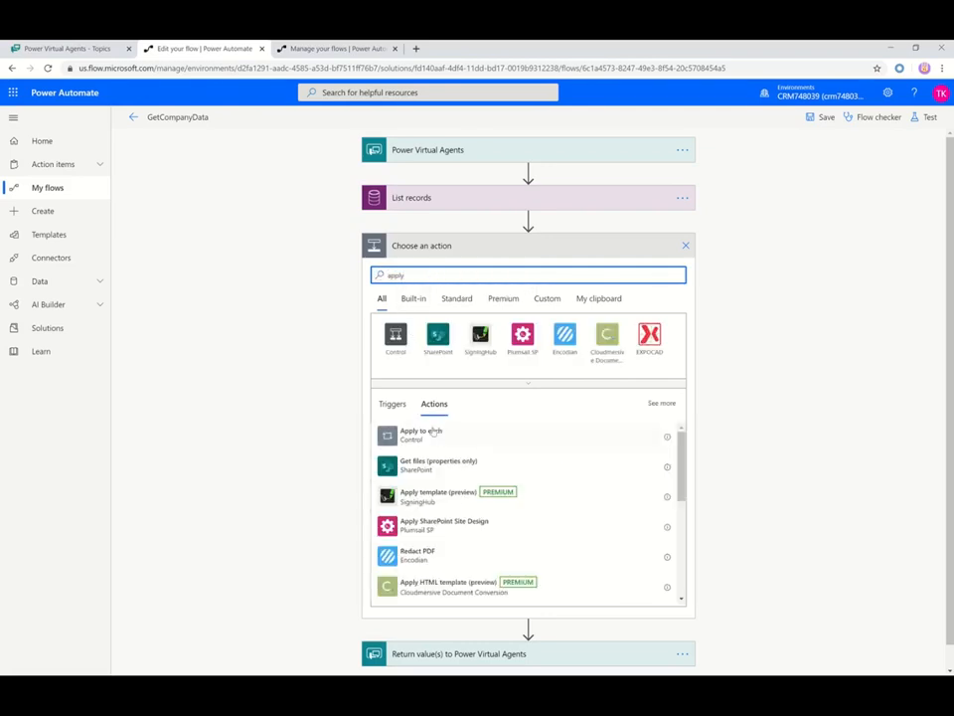
pyautogui.click(459, 430)
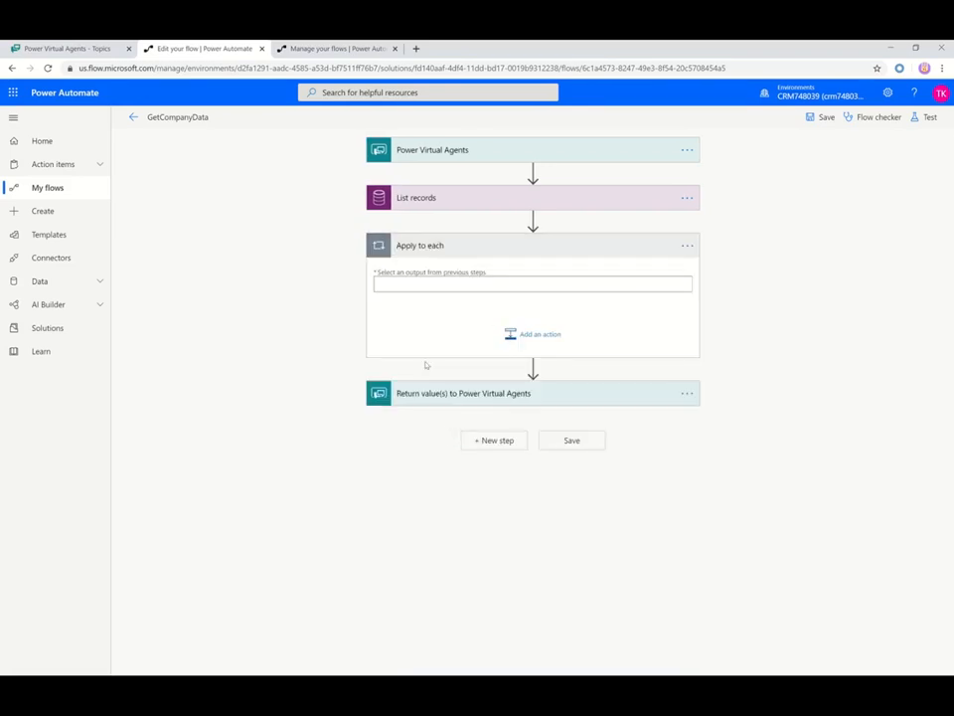
pyautogui.click(414, 286)
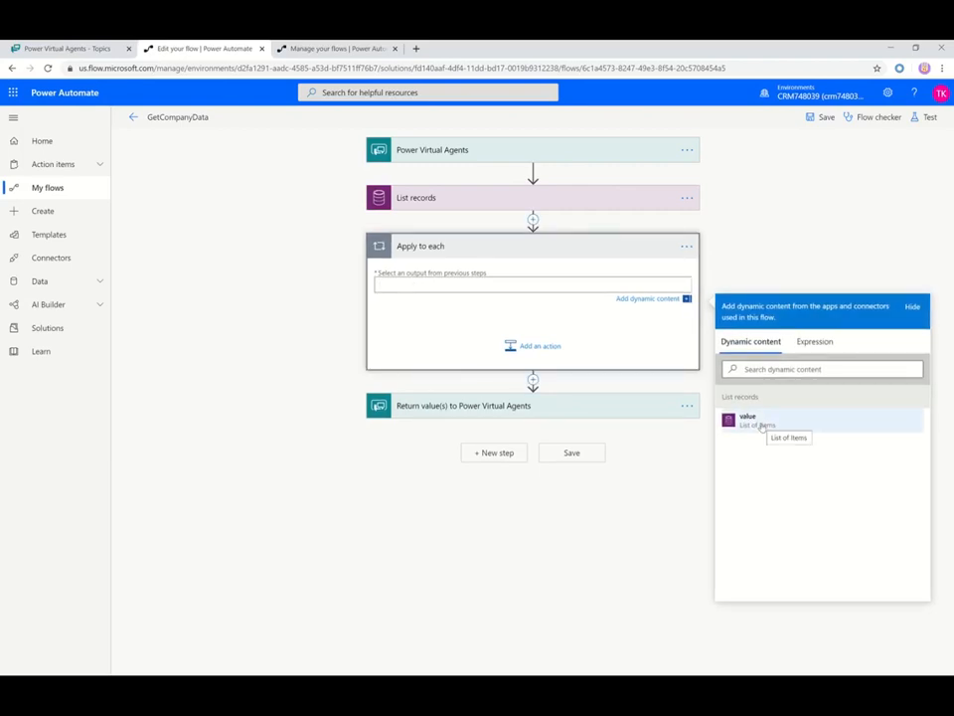
pyautogui.click(761, 421)
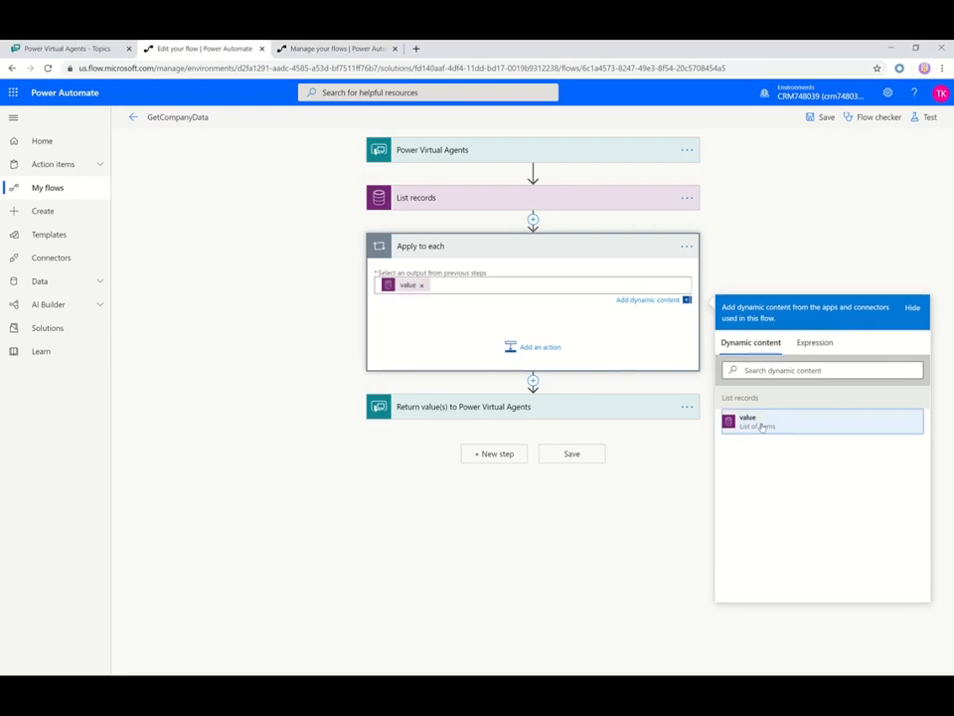
pyautogui.click(553, 345)
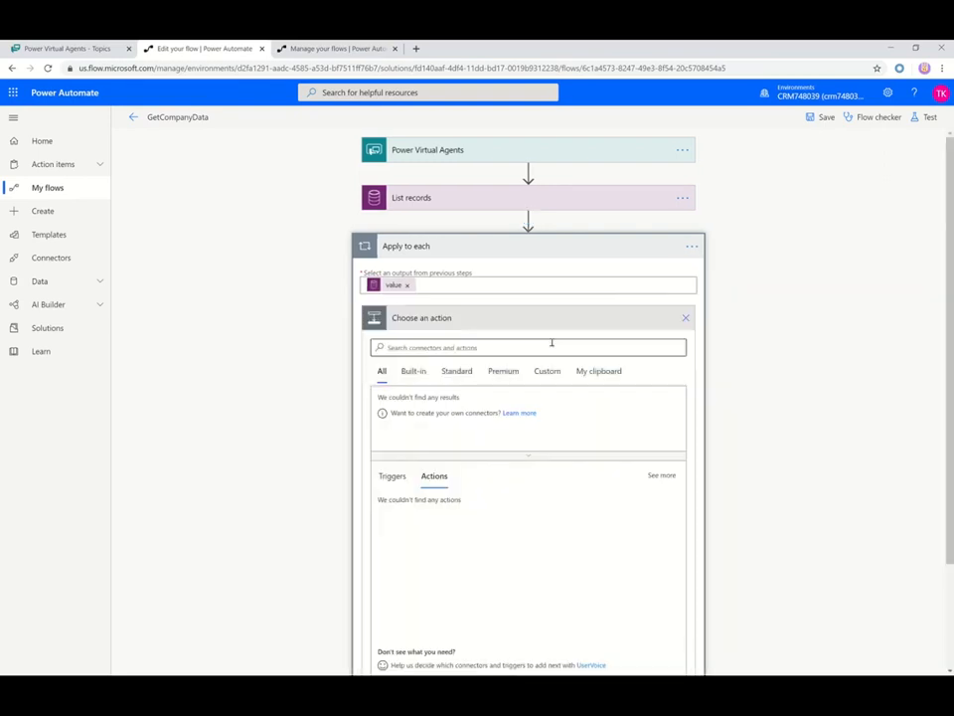
pyautogui.click(685, 317)
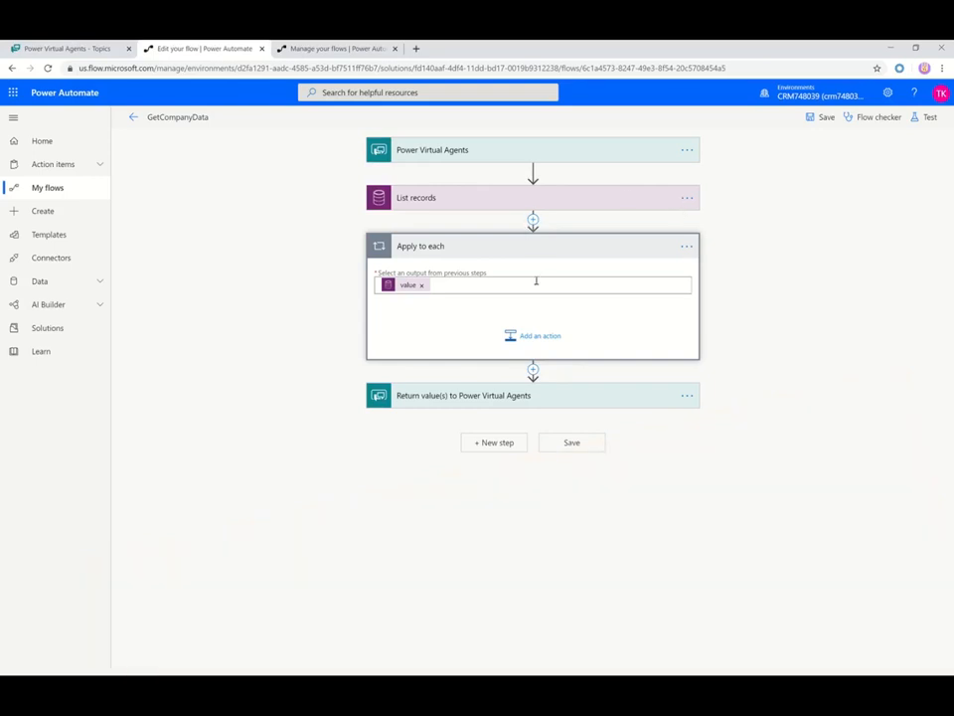
# Insert an Initialize variable action between List records and Apply to each, with the name "City" and type String
pyautogui.click(532, 220)
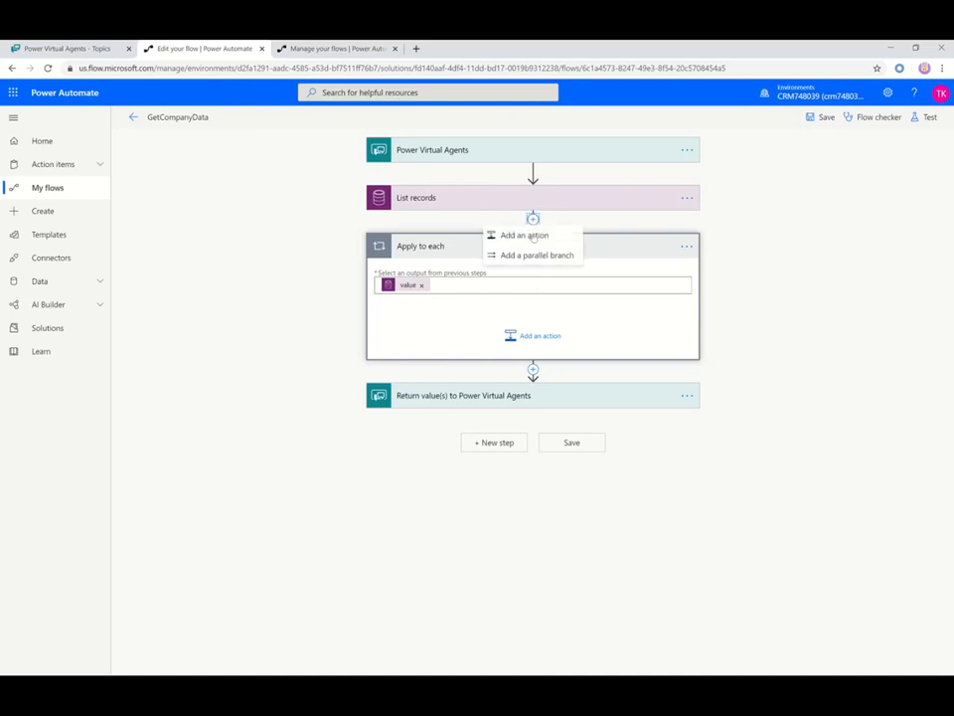
pyautogui.click(532, 237)
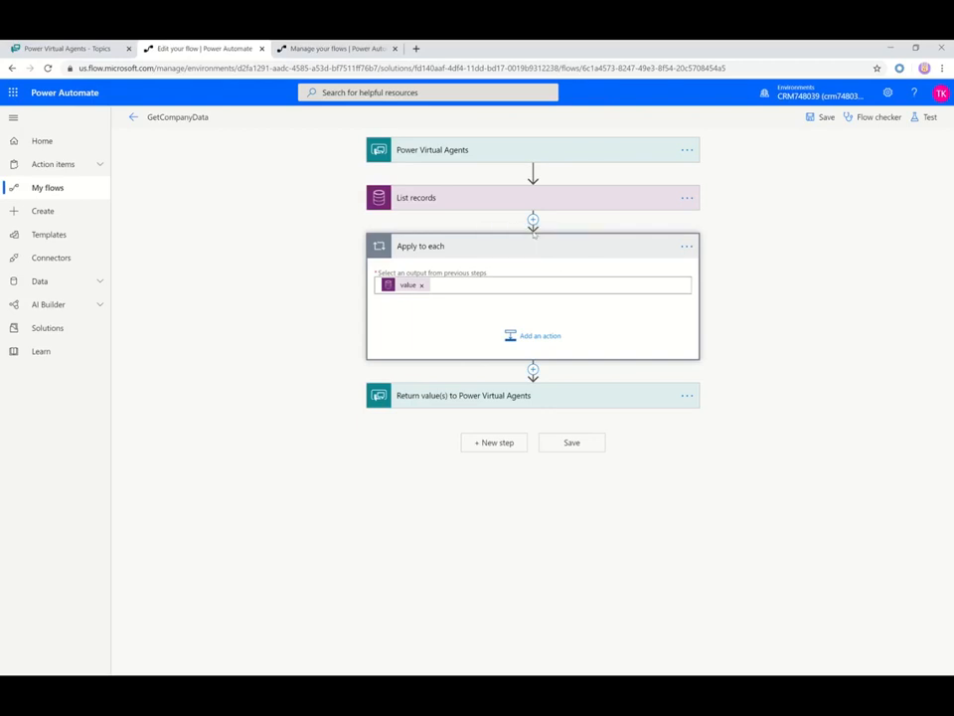
pyautogui.write('va')
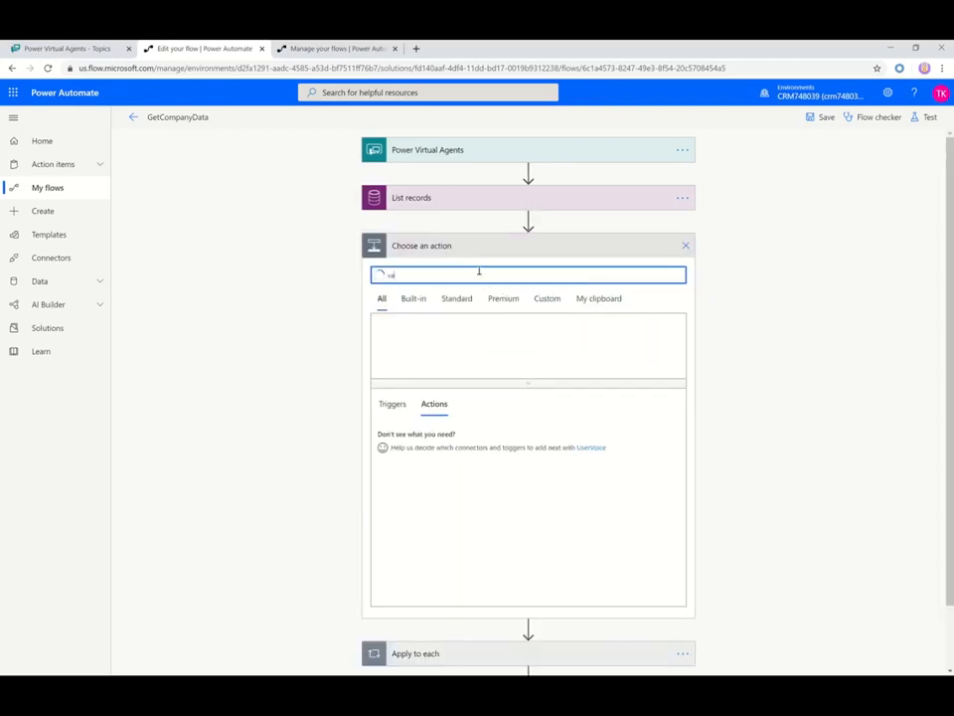
pyautogui.write('riable')
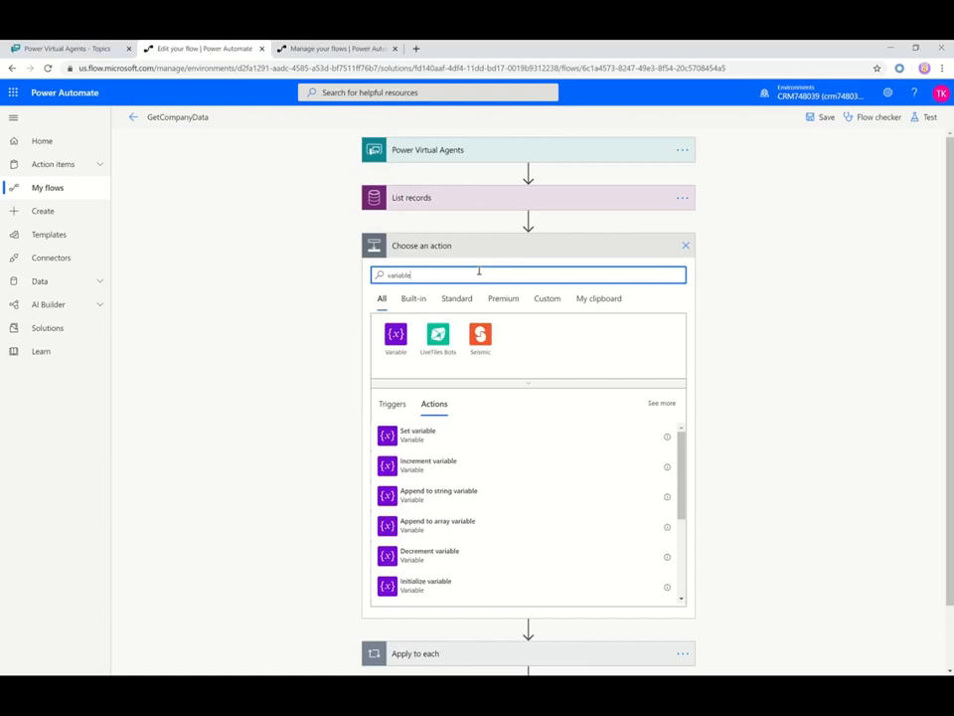
pyautogui.click(441, 586)
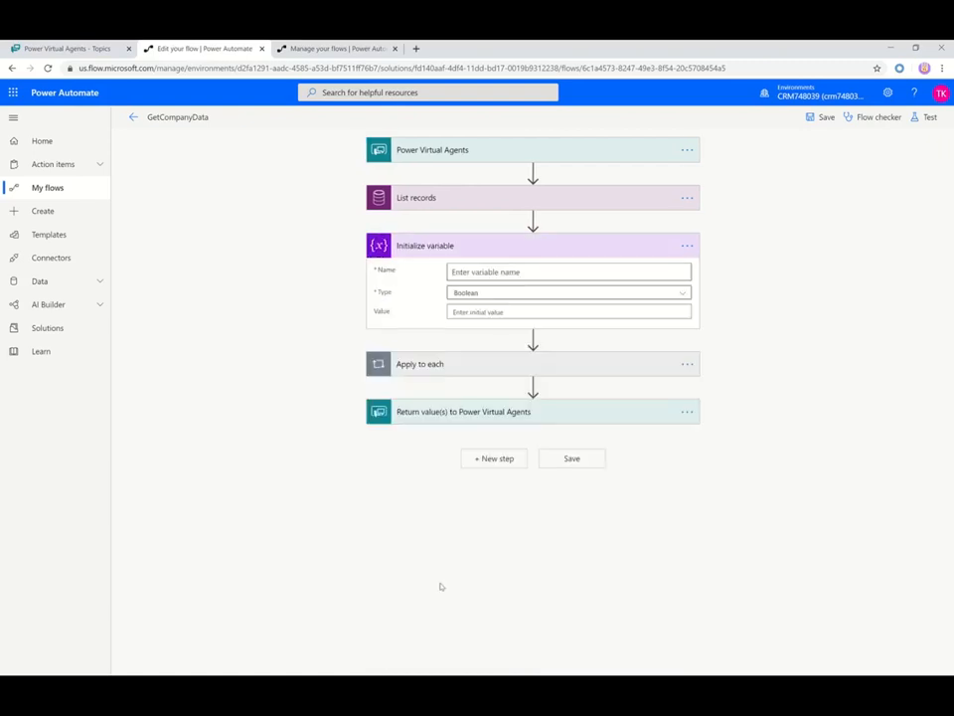
pyautogui.click(618, 272)
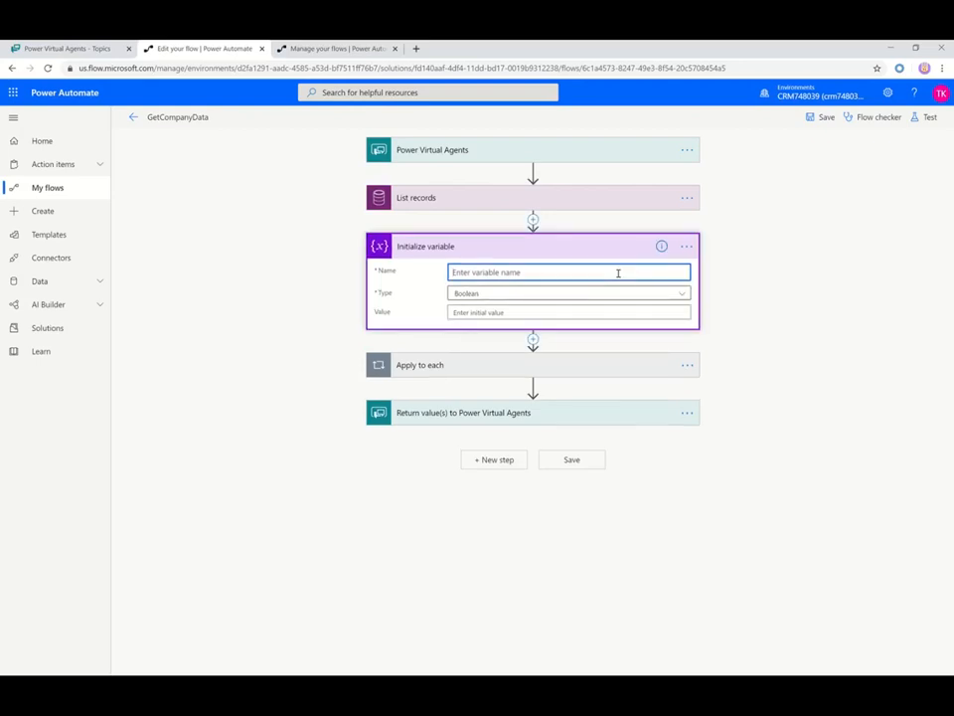
pyautogui.write('City')
pyautogui.click(680, 294)
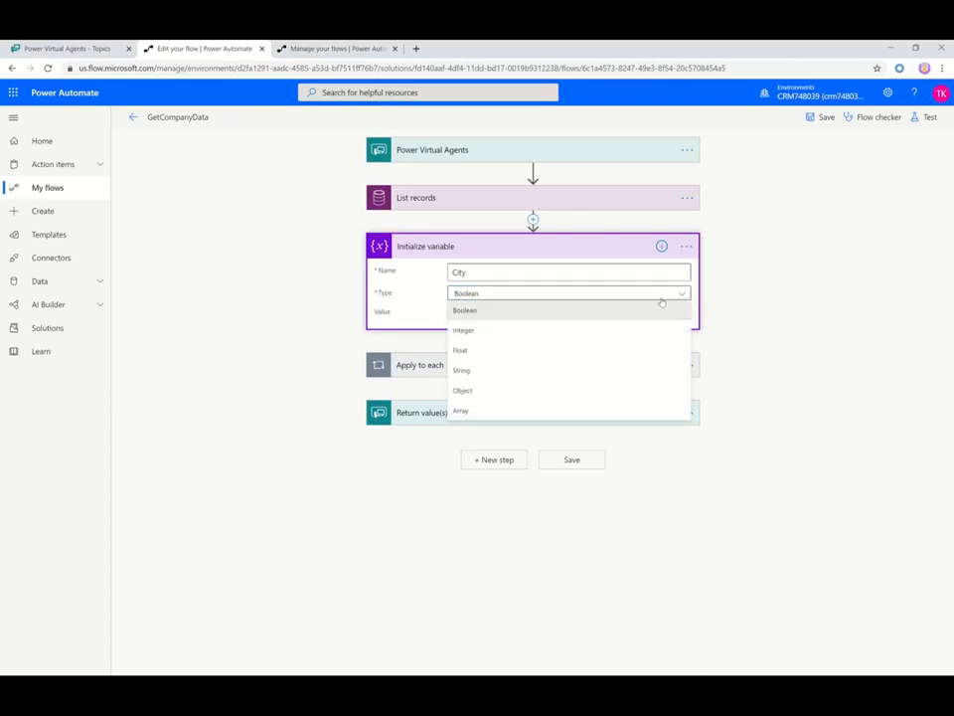
pyautogui.click(509, 375)
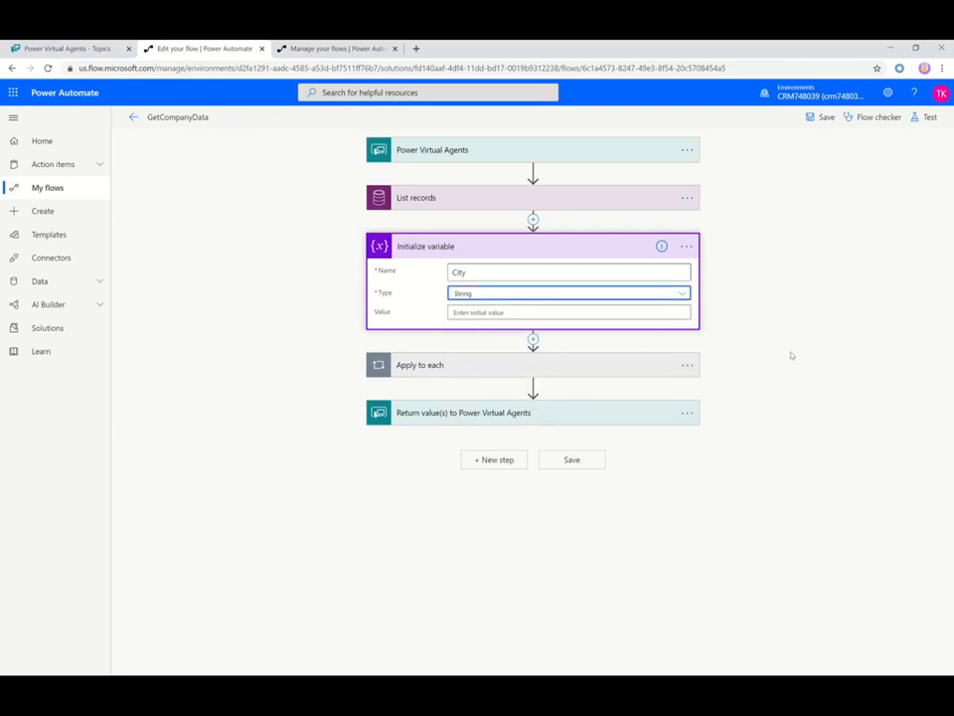
# Add a Set variable action inside the Apply to each loop and choose City as its variable
pyautogui.click(512, 365)
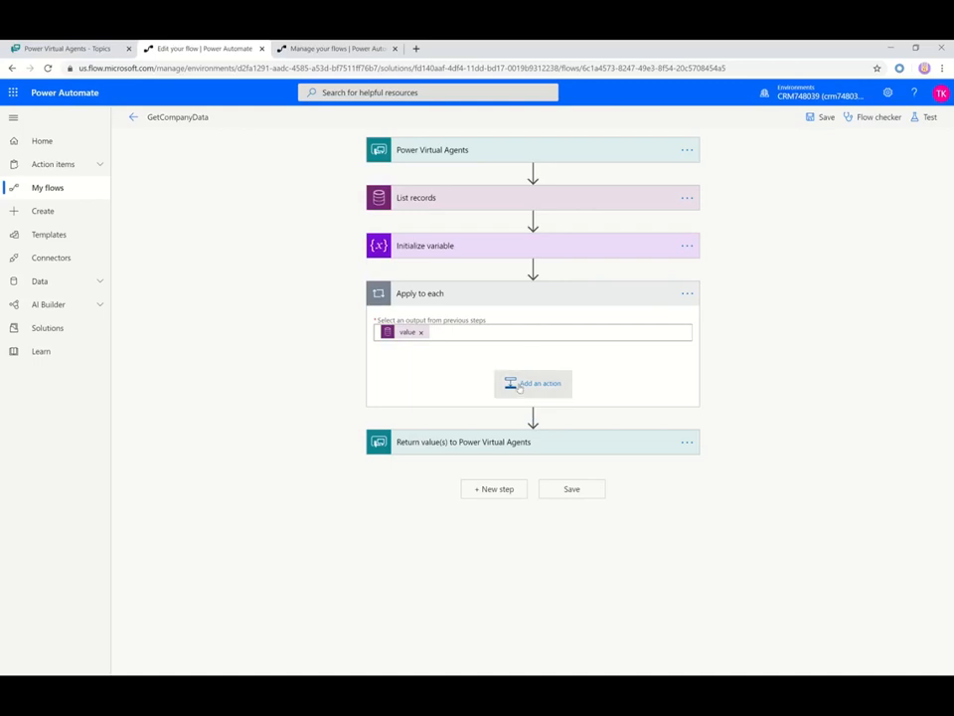
pyautogui.click(518, 386)
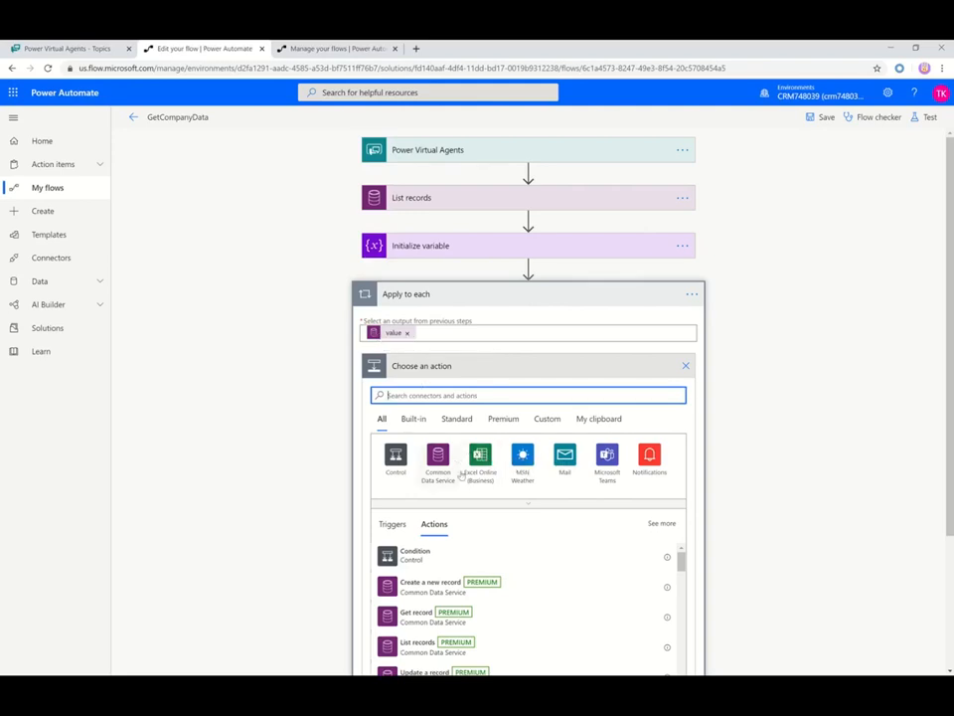
pyautogui.write('var')
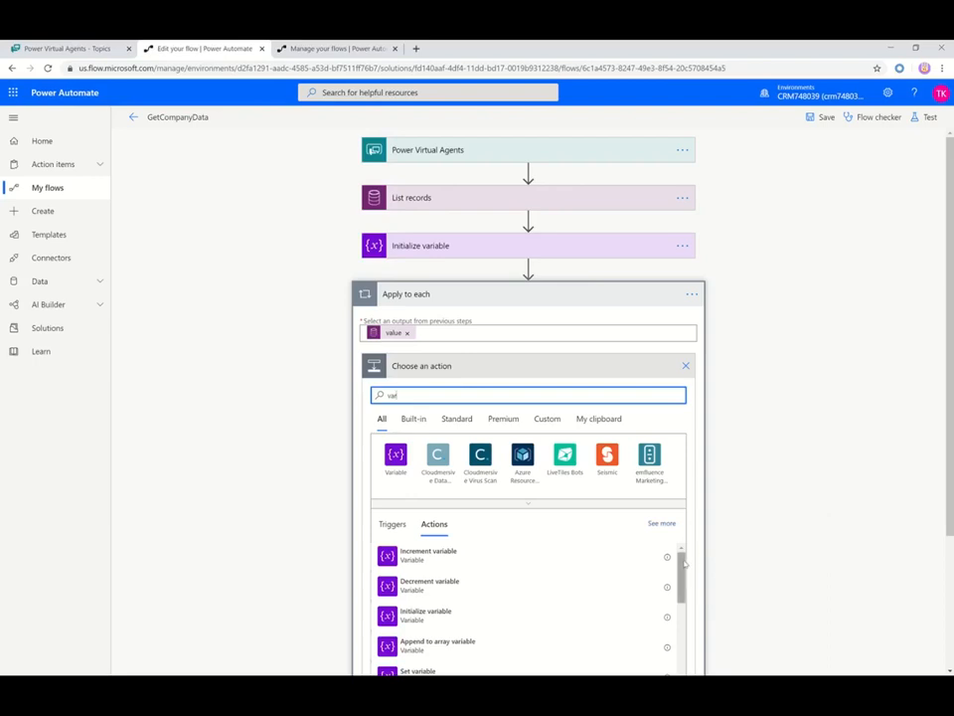
pyautogui.scroll(-2, 498, 616)
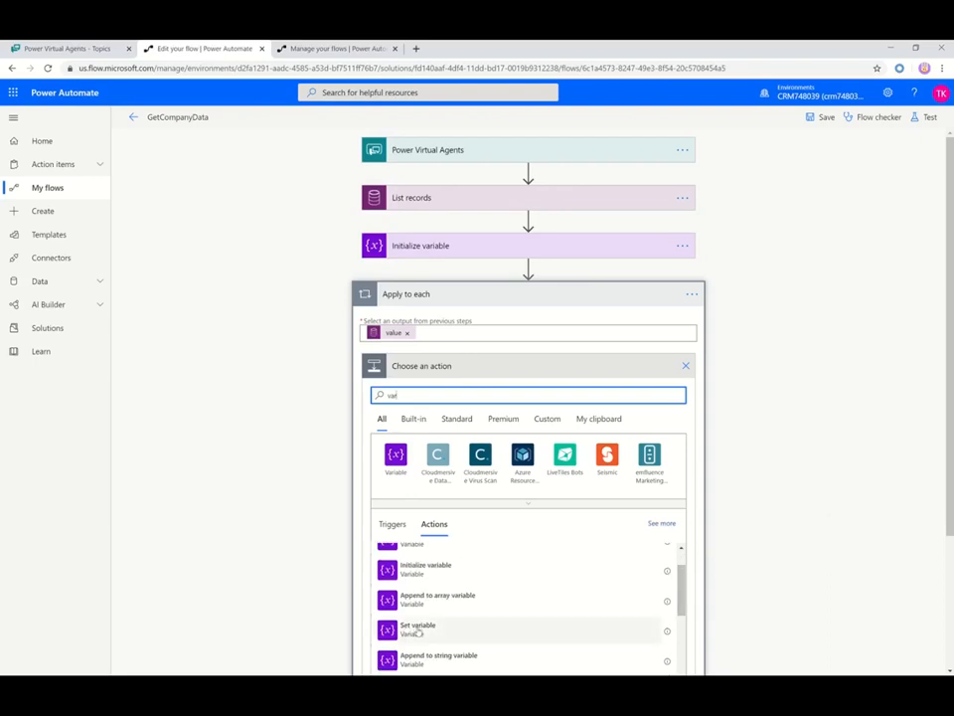
pyautogui.click(417, 630)
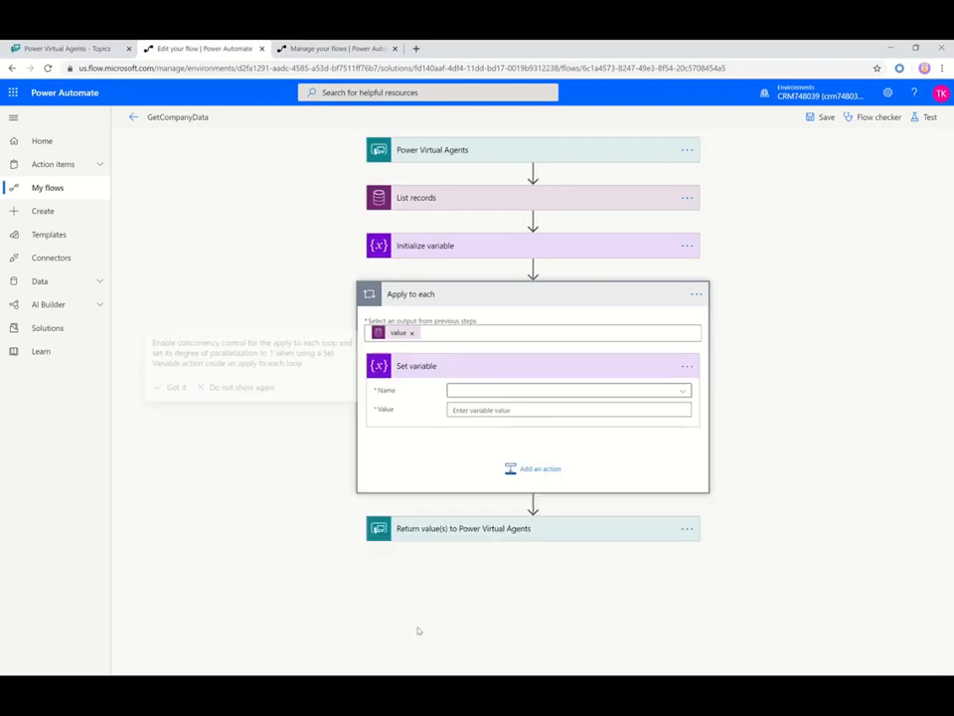
pyautogui.click(507, 391)
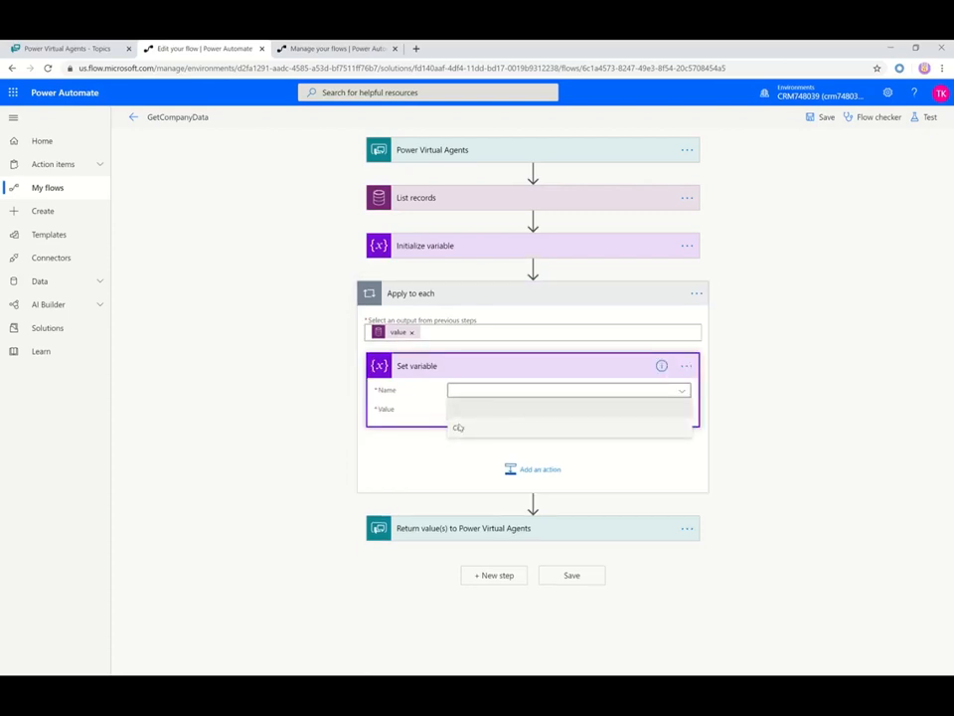
pyautogui.click(457, 430)
# Set the value of the Set variable action to the Address 1: City dynamic content from List records
pyautogui.click(511, 411)
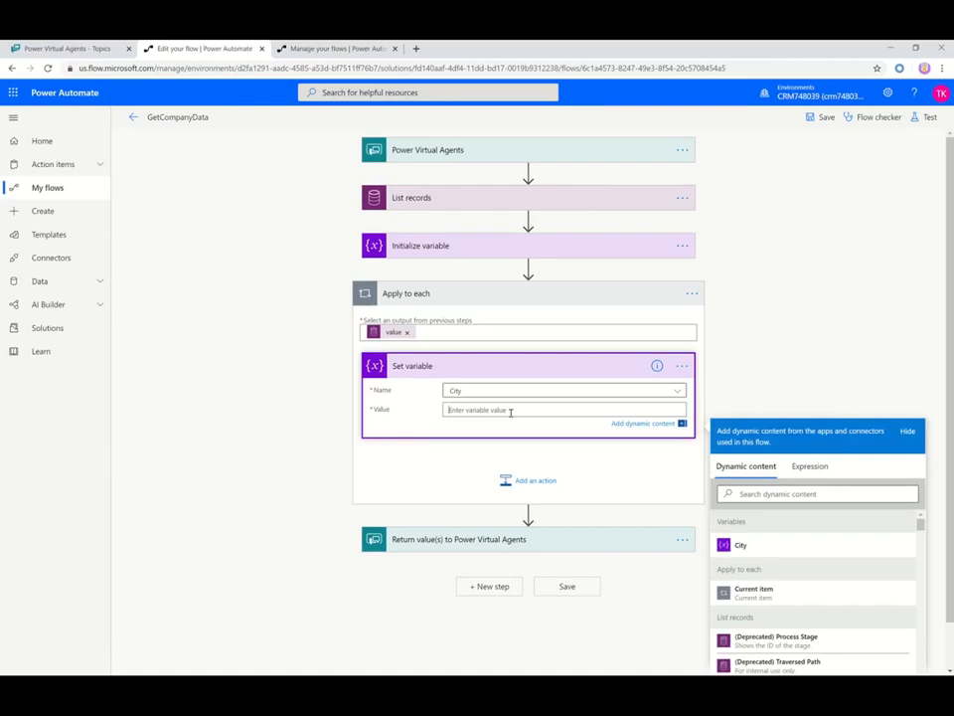
pyautogui.moveTo(921, 525); pyautogui.dragTo(950, 513)
pyautogui.click(800, 495)
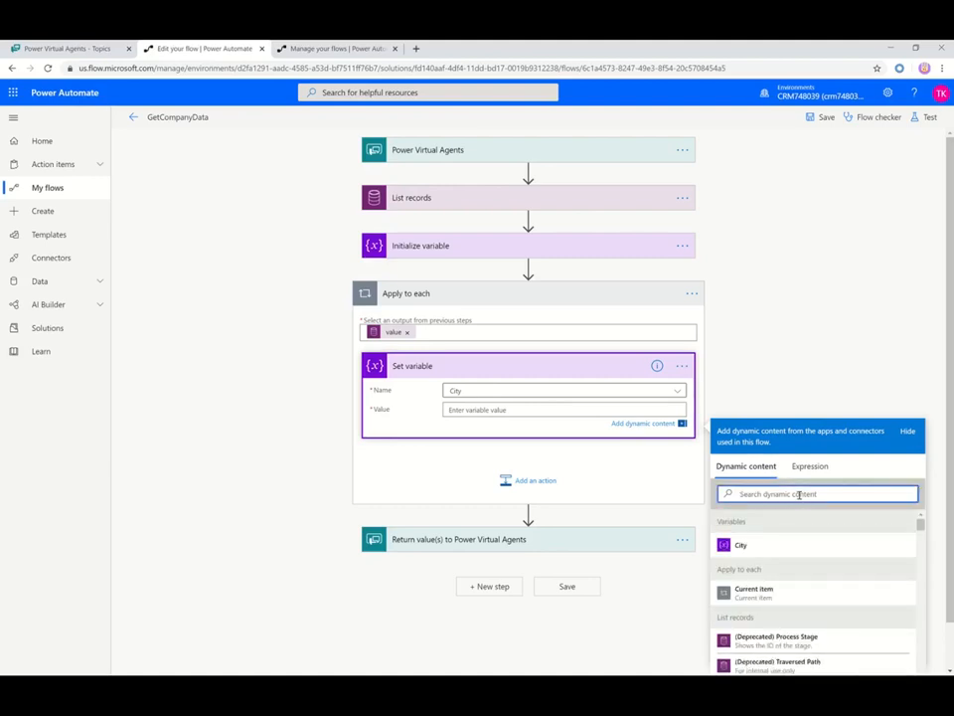
pyautogui.write('city')
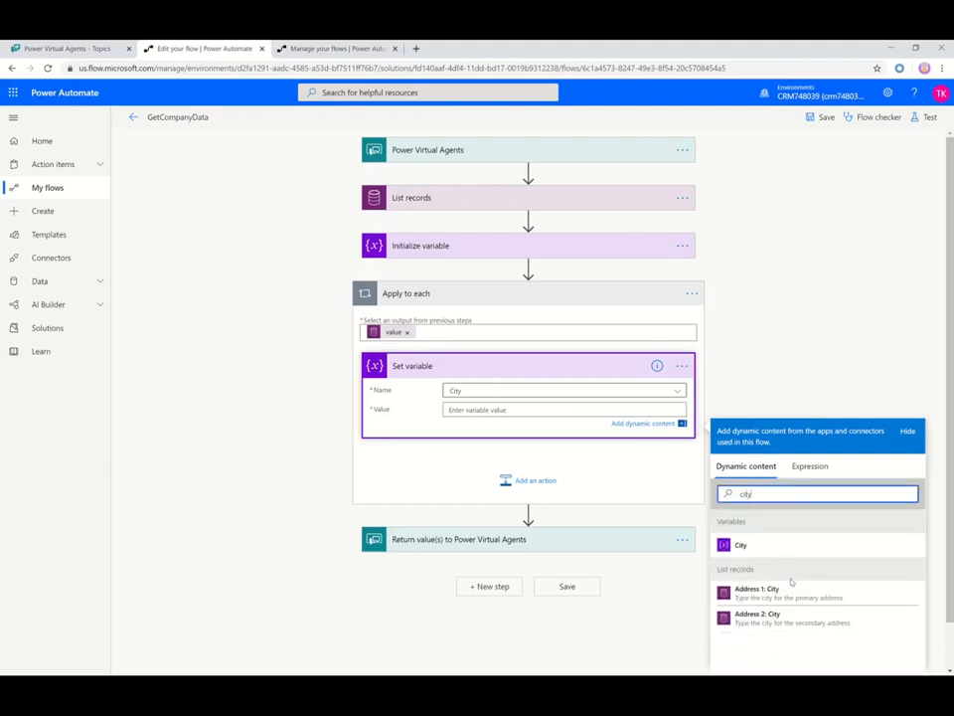
pyautogui.click(797, 594)
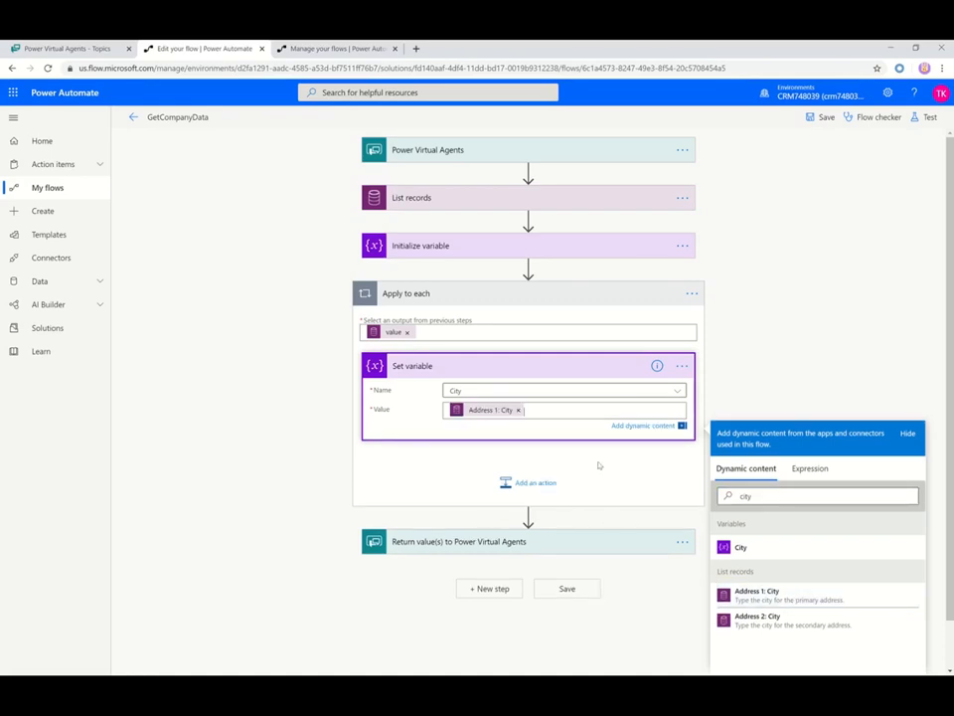
pyautogui.click(600, 465)
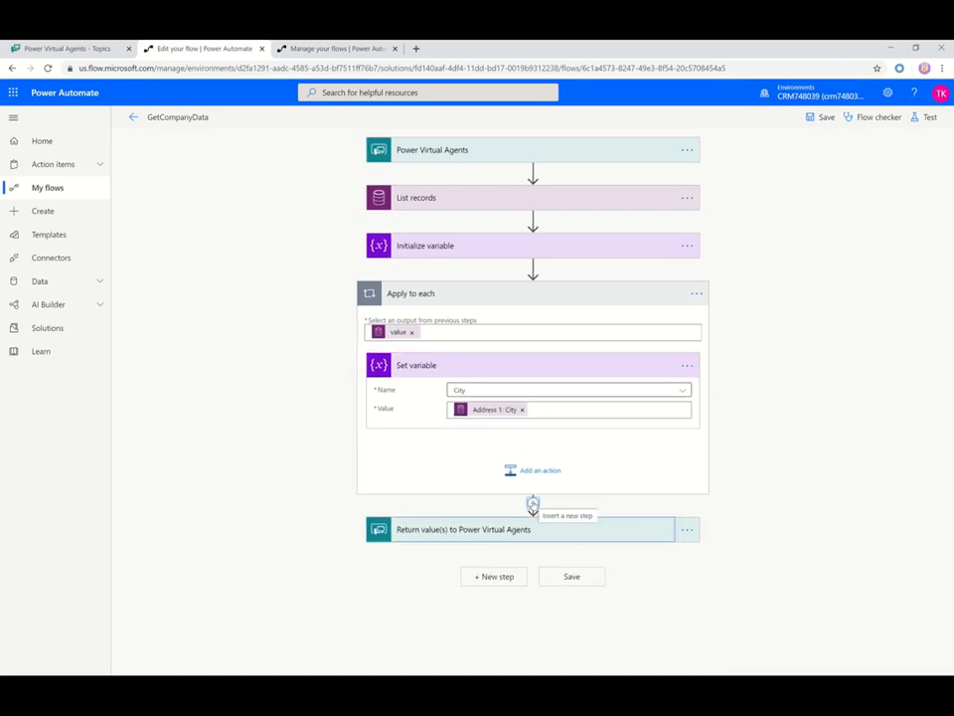
# Add a text output named City to the return step with the City variable as its value, and save the flow
pyautogui.click(596, 530)
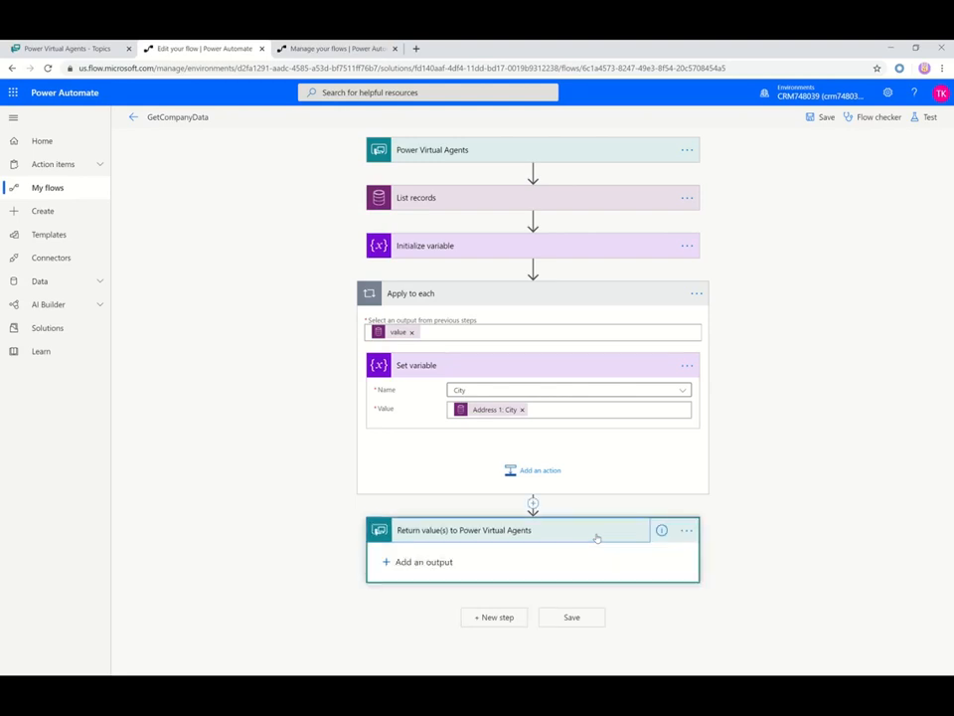
pyautogui.click(409, 563)
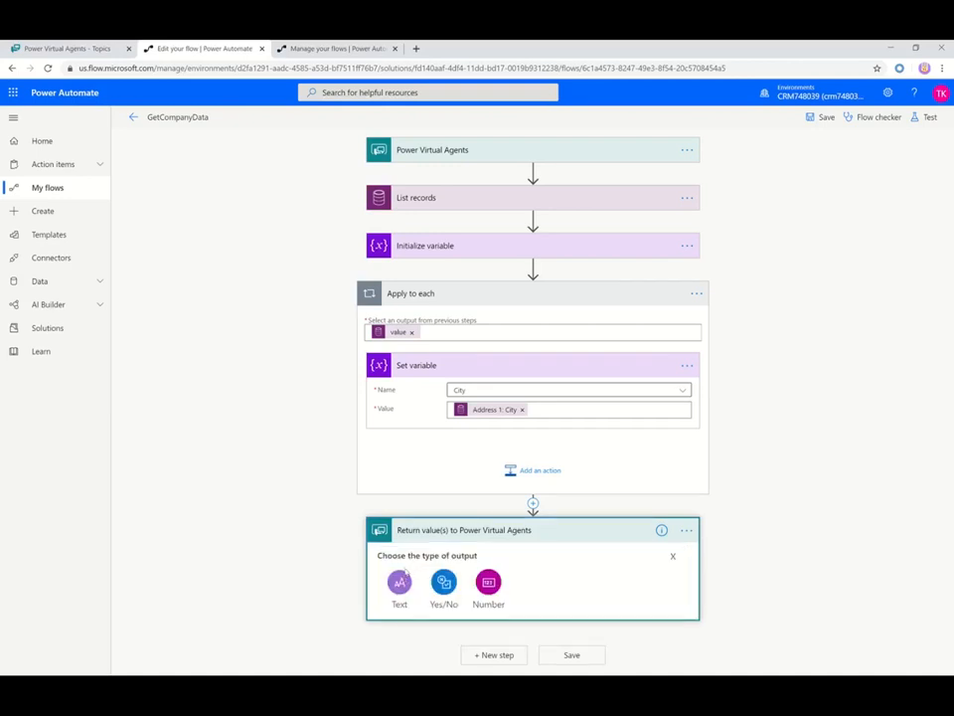
pyautogui.click(399, 582)
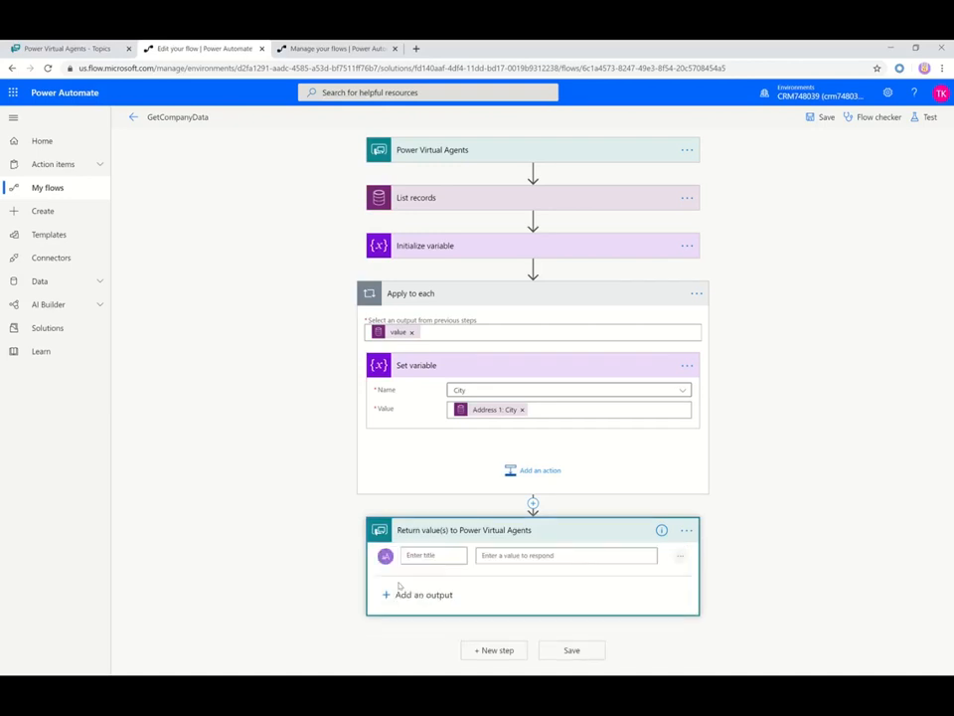
pyautogui.write('City')
pyautogui.click(522, 560)
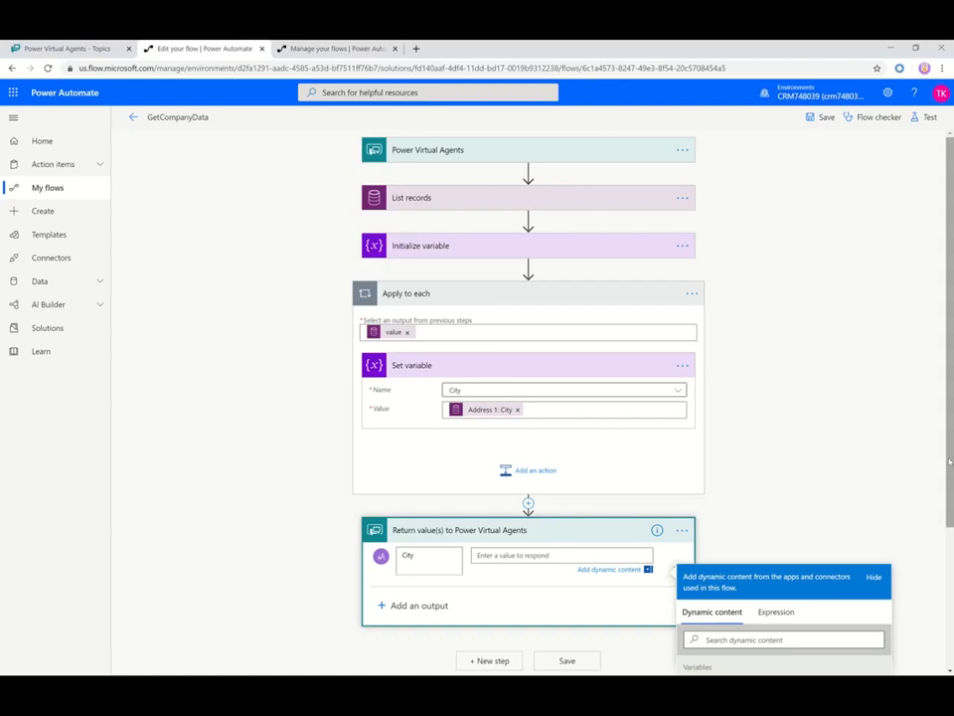
pyautogui.moveTo(950, 507); pyautogui.dragTo(950, 599)
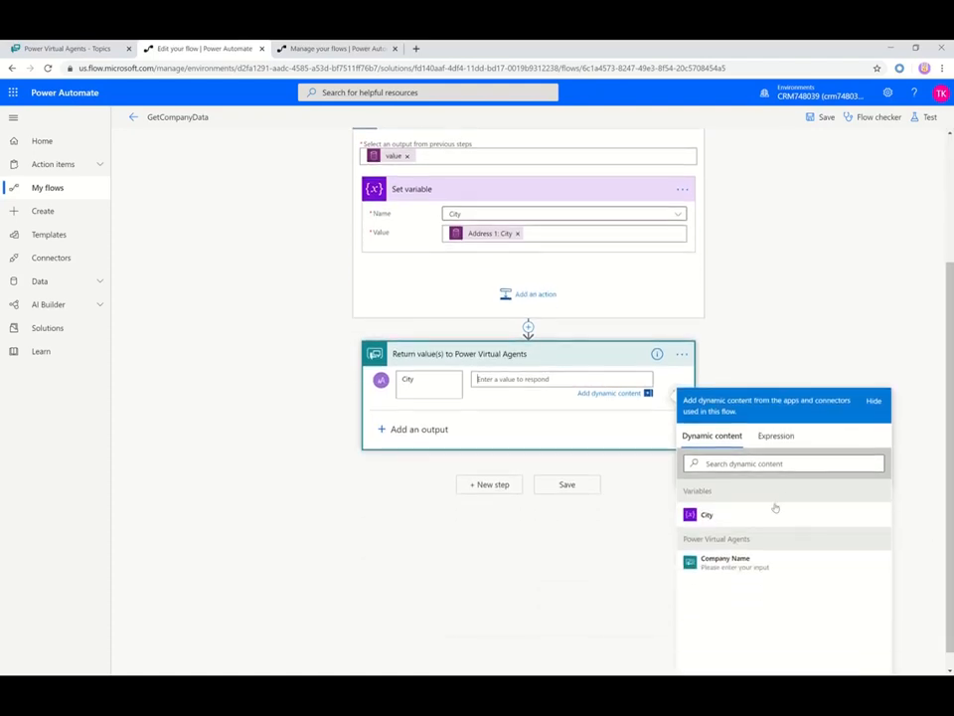
pyautogui.click(763, 515)
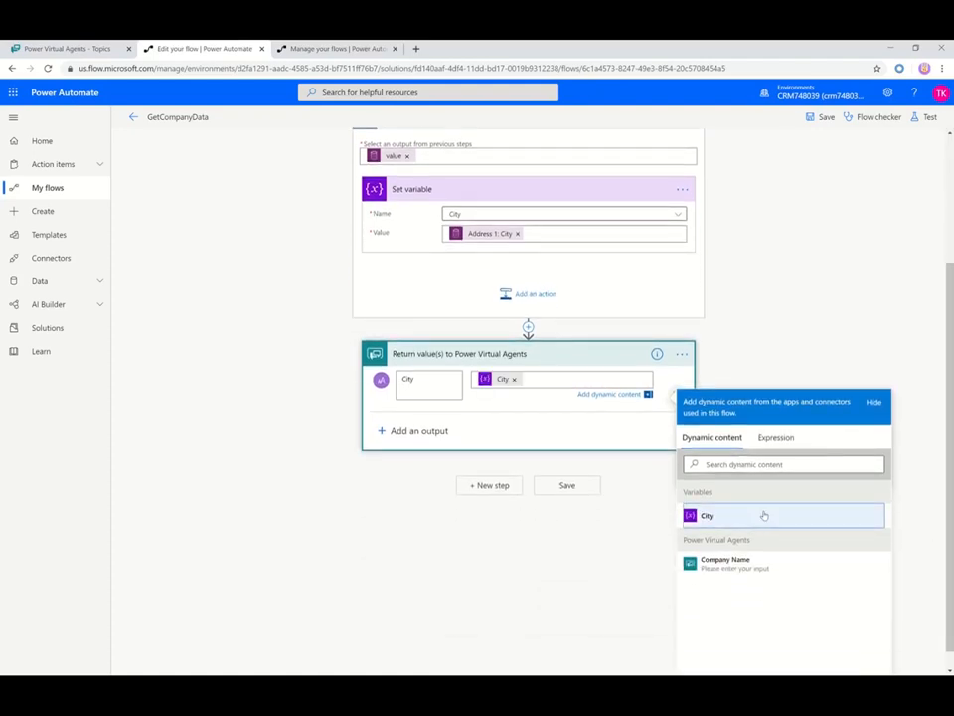
pyautogui.click(532, 428)
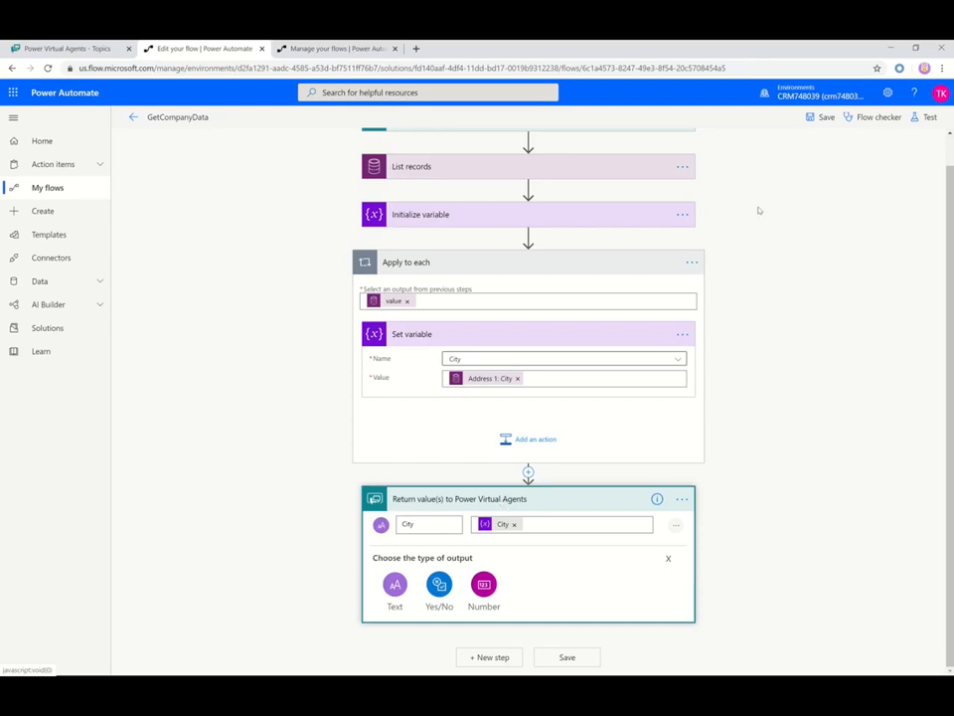
pyautogui.click(826, 118)
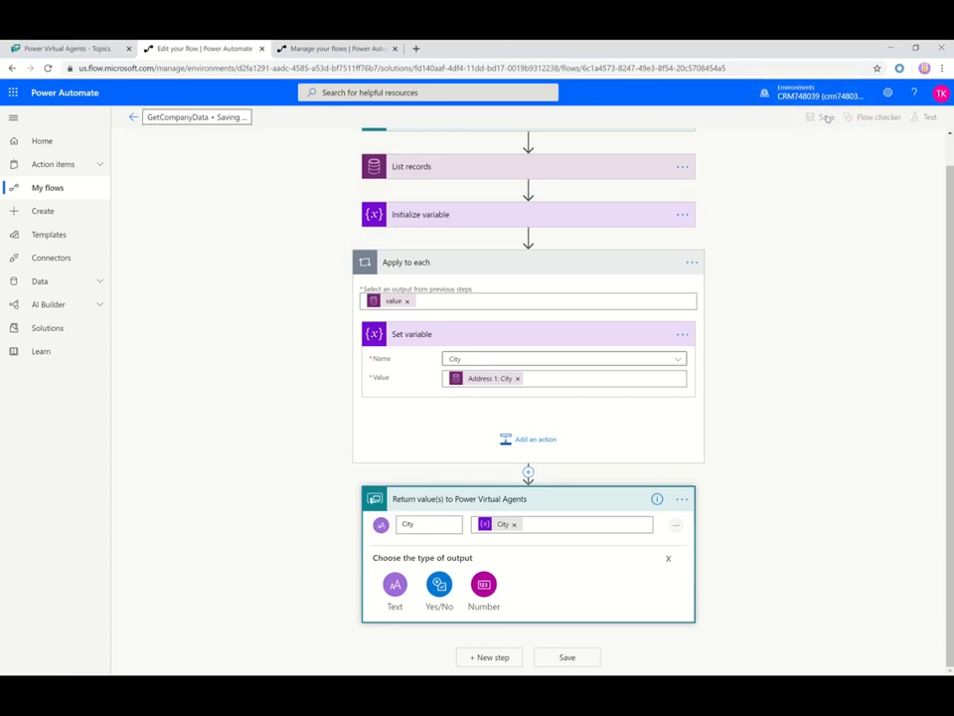
# Switch to Power Virtual Agents and call the GetCompanyData flow after the company name question, with CompanyName as the Company Name input
pyautogui.click(68, 47)
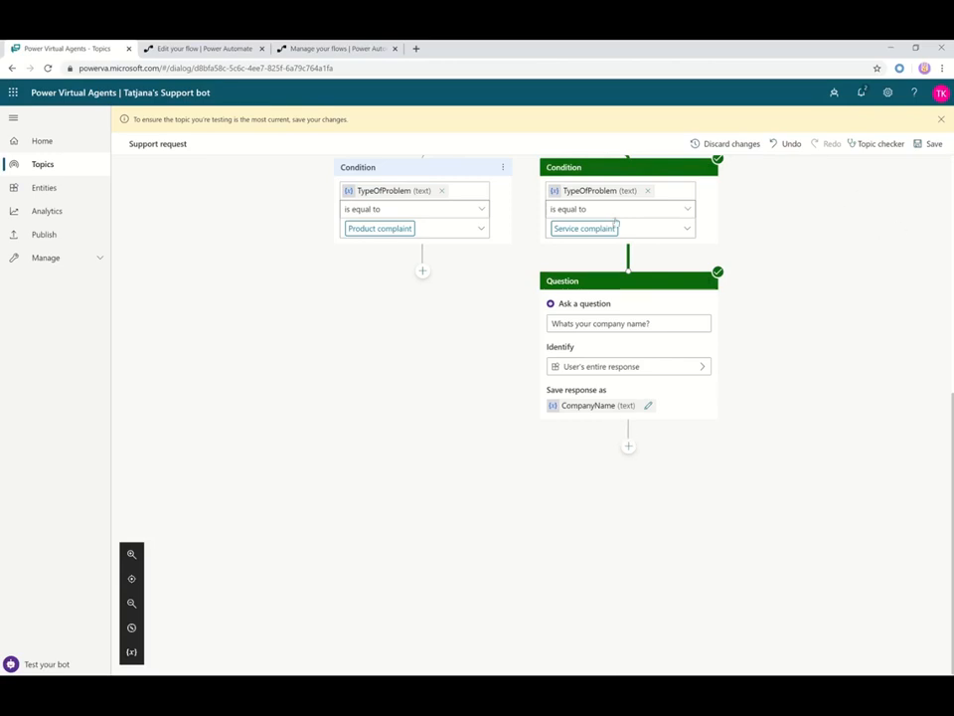
pyautogui.click(628, 448)
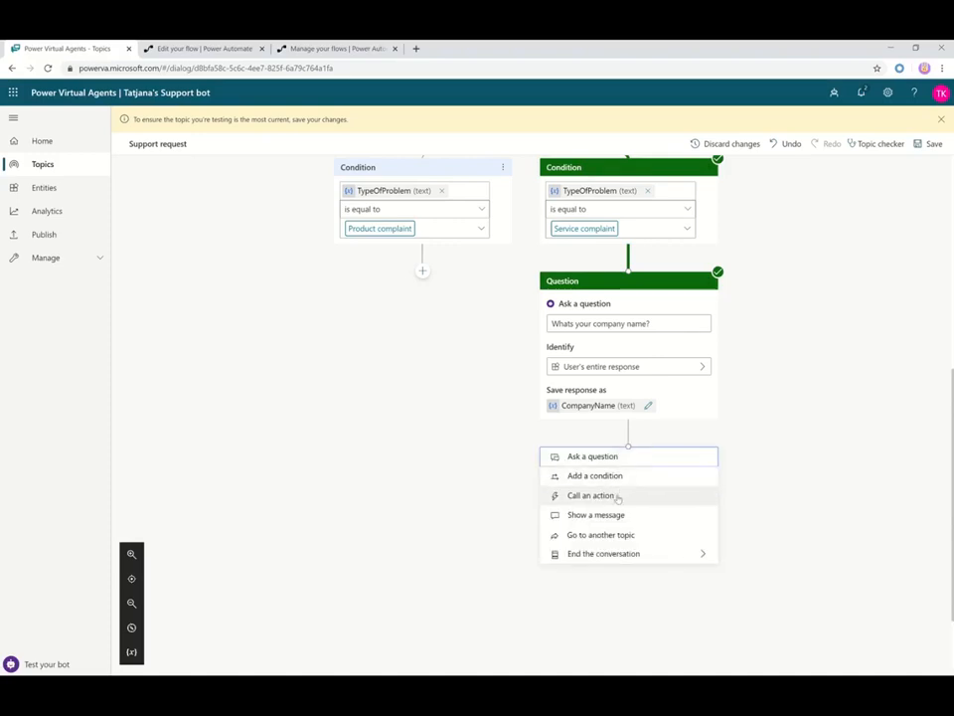
pyautogui.click(614, 495)
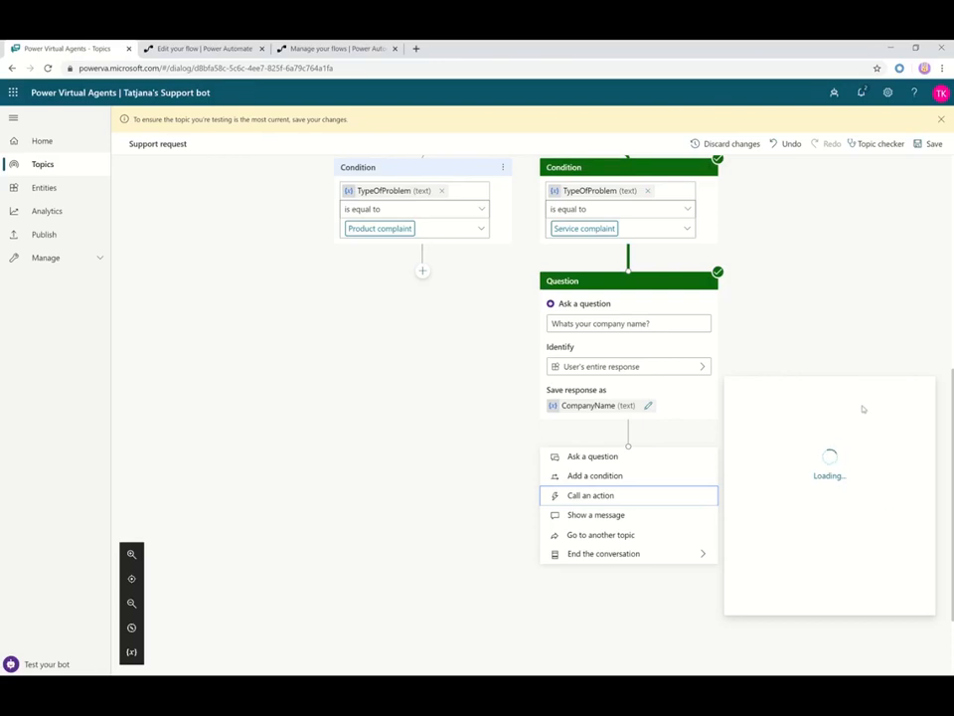
pyautogui.click(827, 491)
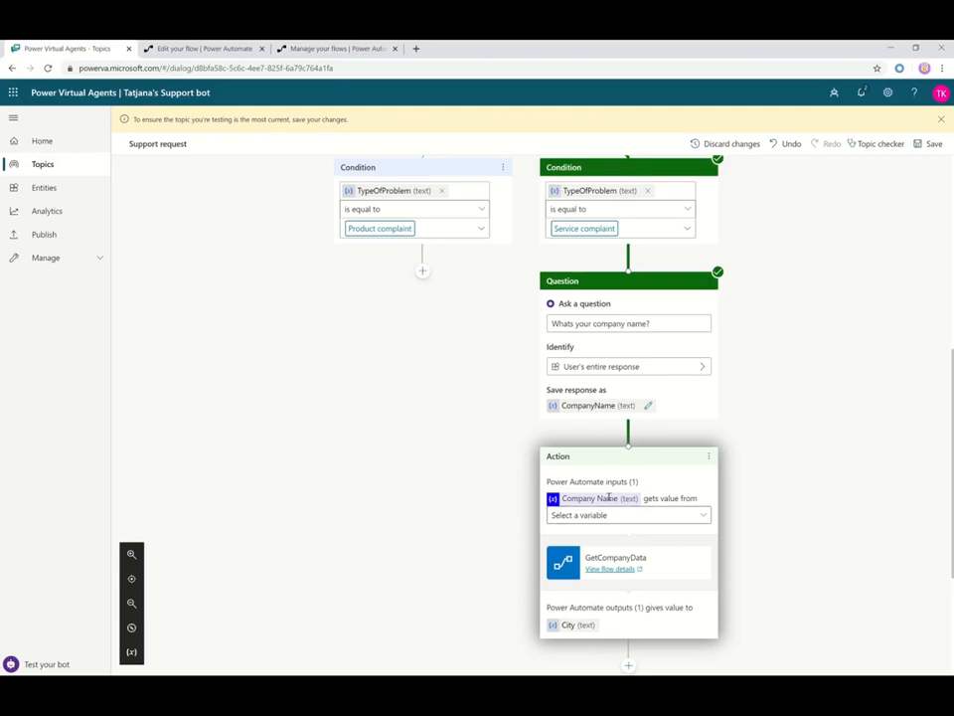
pyautogui.click(703, 516)
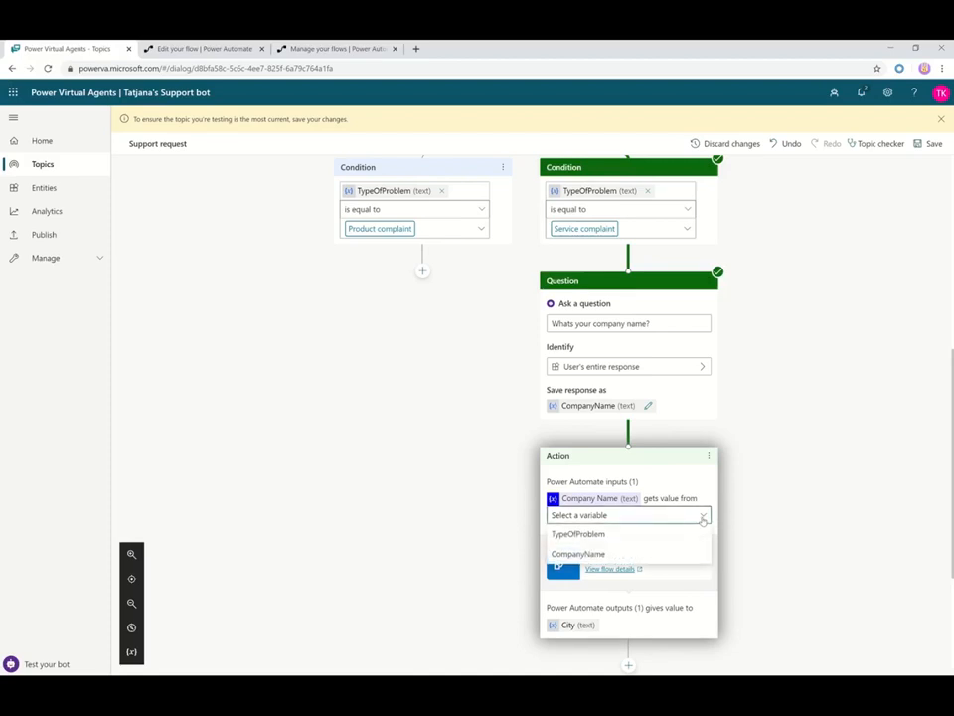
pyautogui.click(611, 554)
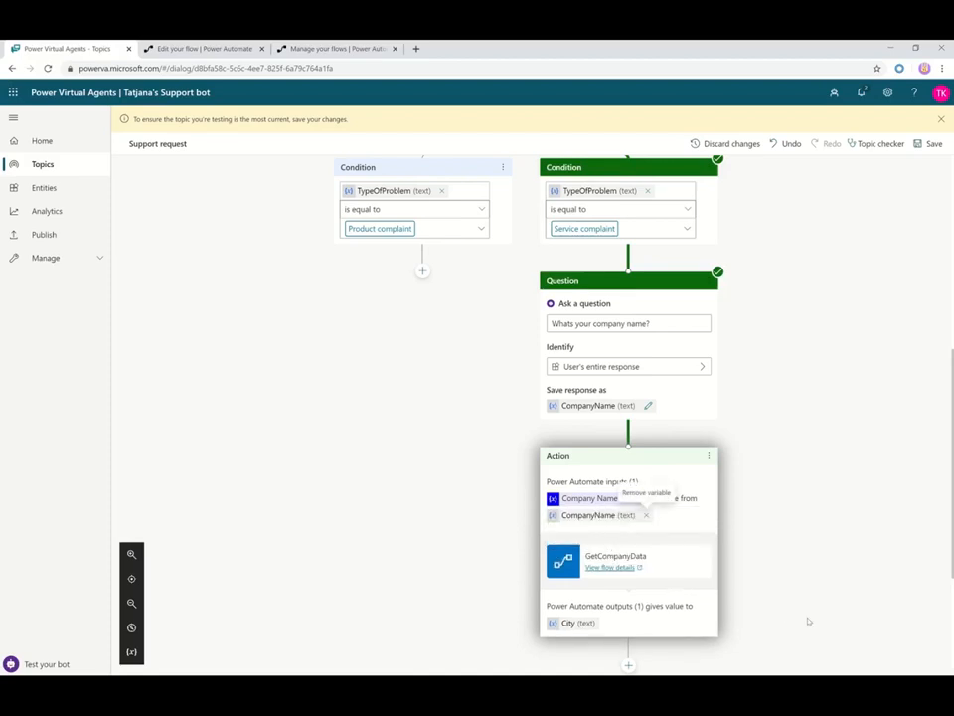
# Add a question after the GetCompanyData action reading "So, you're from CompanyName in City ?", with CompanyName and City inserted as variables
pyautogui.scroll(-4, 809, 622)
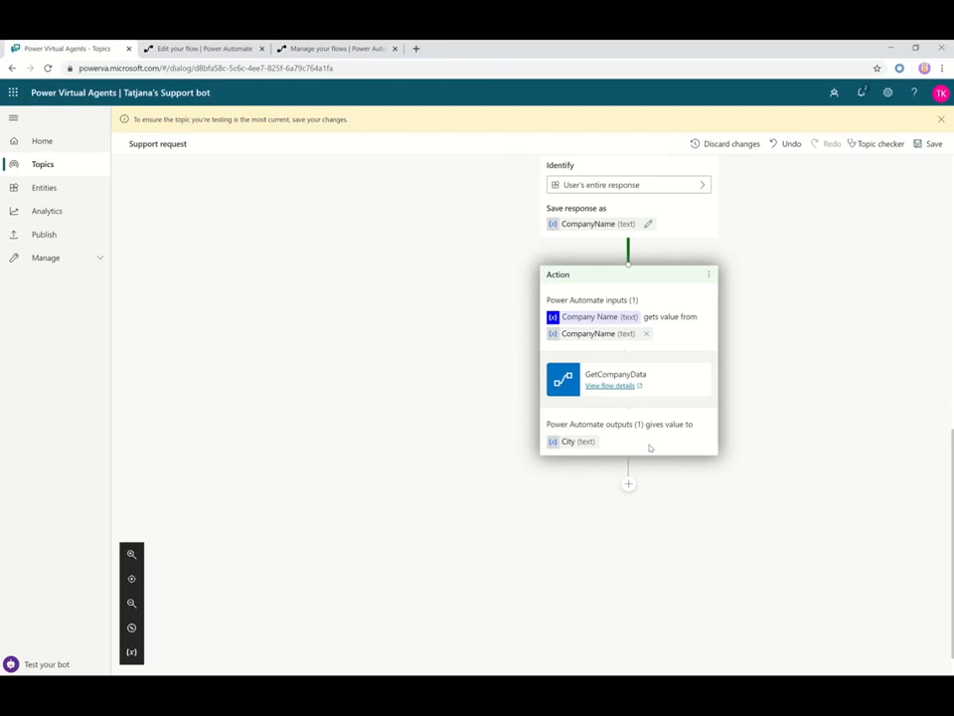
pyautogui.click(629, 487)
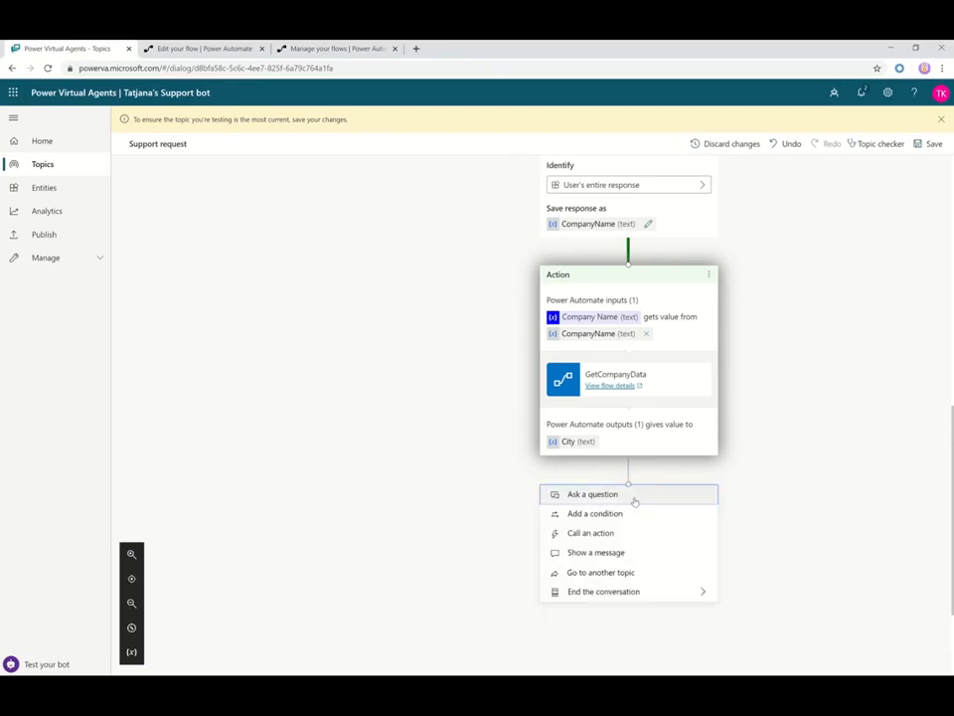
pyautogui.click(645, 495)
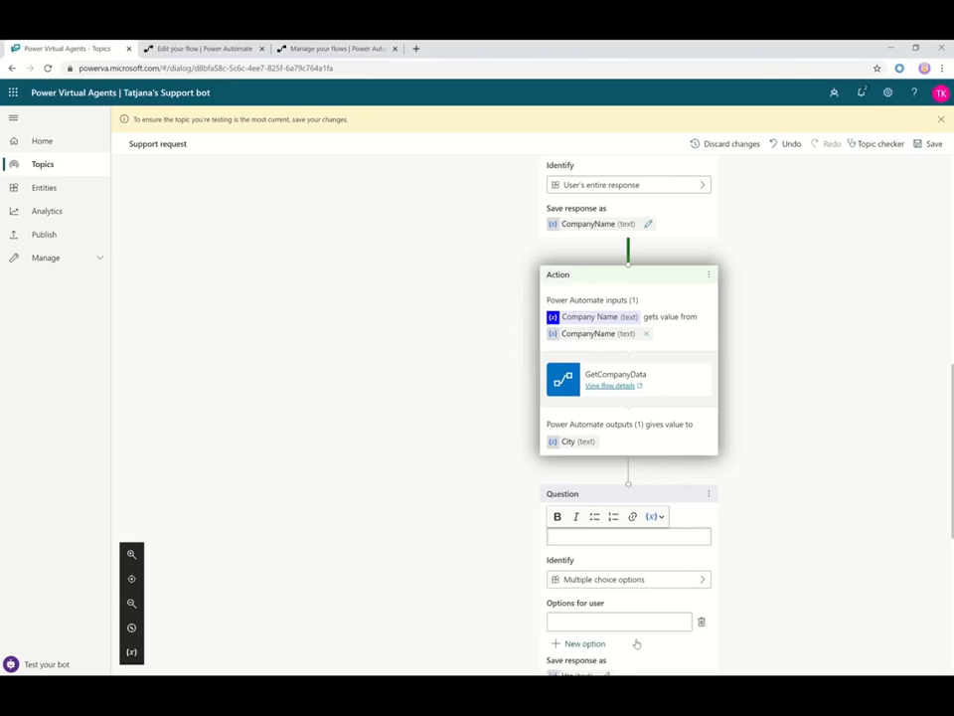
pyautogui.write('So, your')
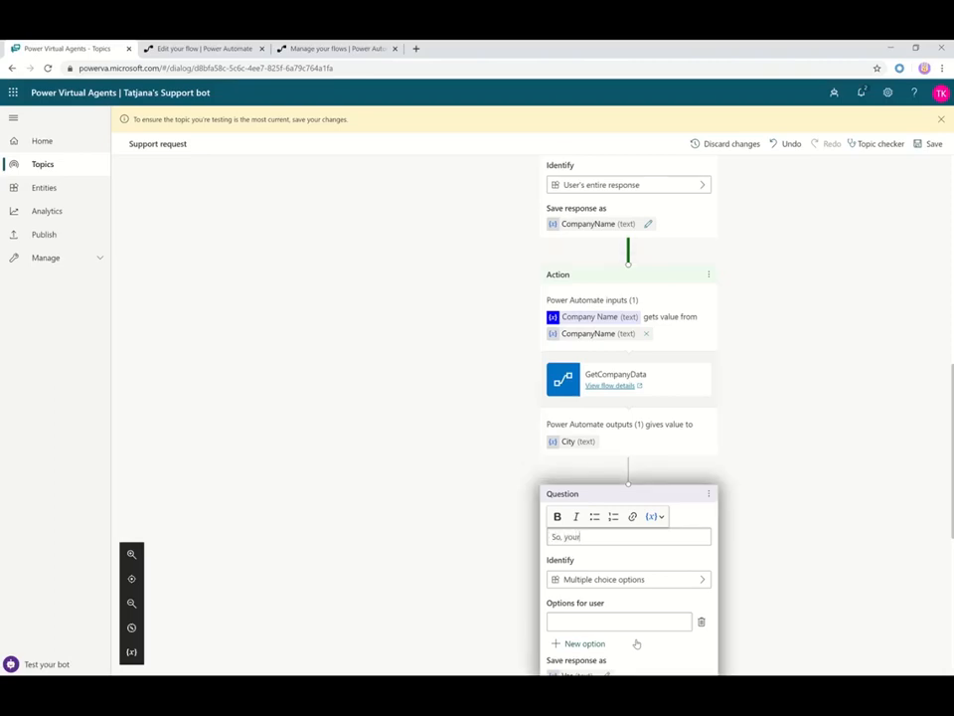
pyautogui.press('BackSpace')
pyautogui.write("'re from")
pyautogui.click(653, 516)
pyautogui.click(676, 552)
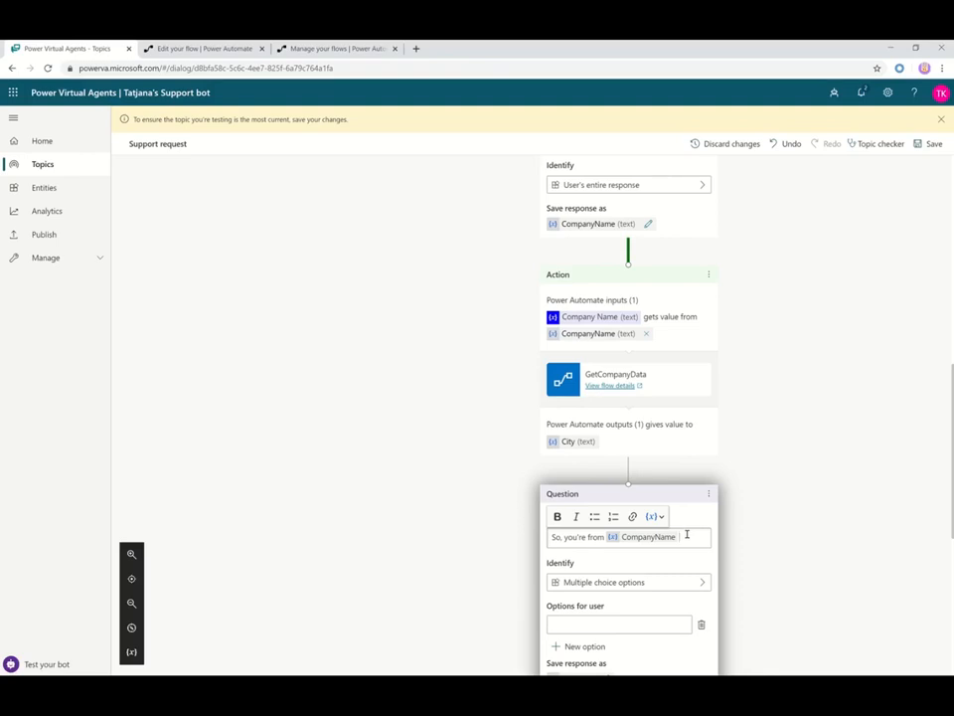
pyautogui.write('in')
pyautogui.click(655, 516)
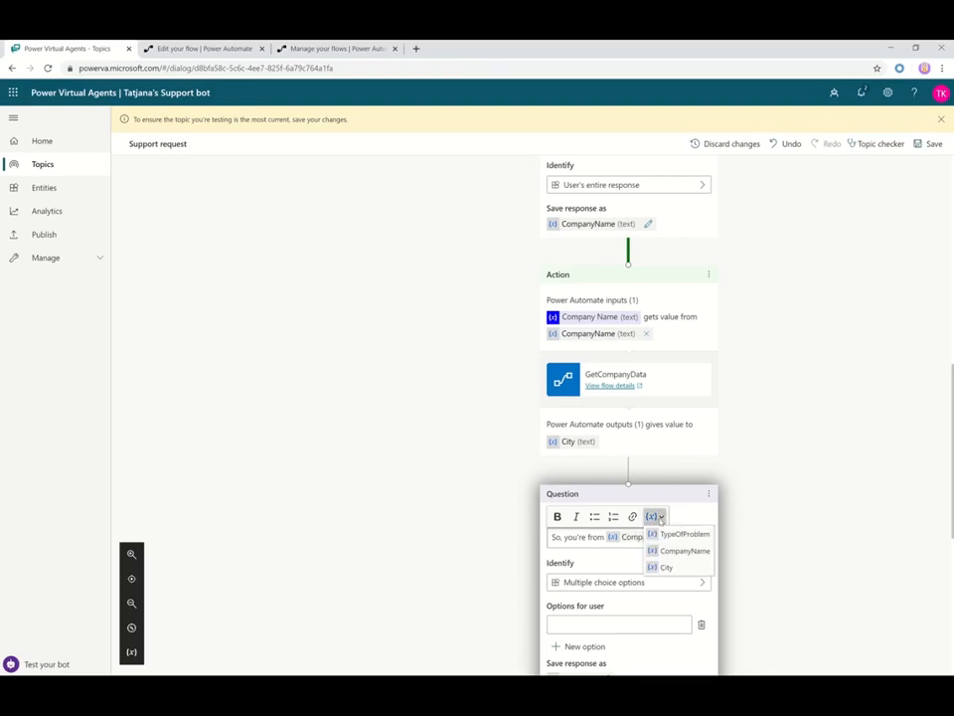
pyautogui.click(680, 567)
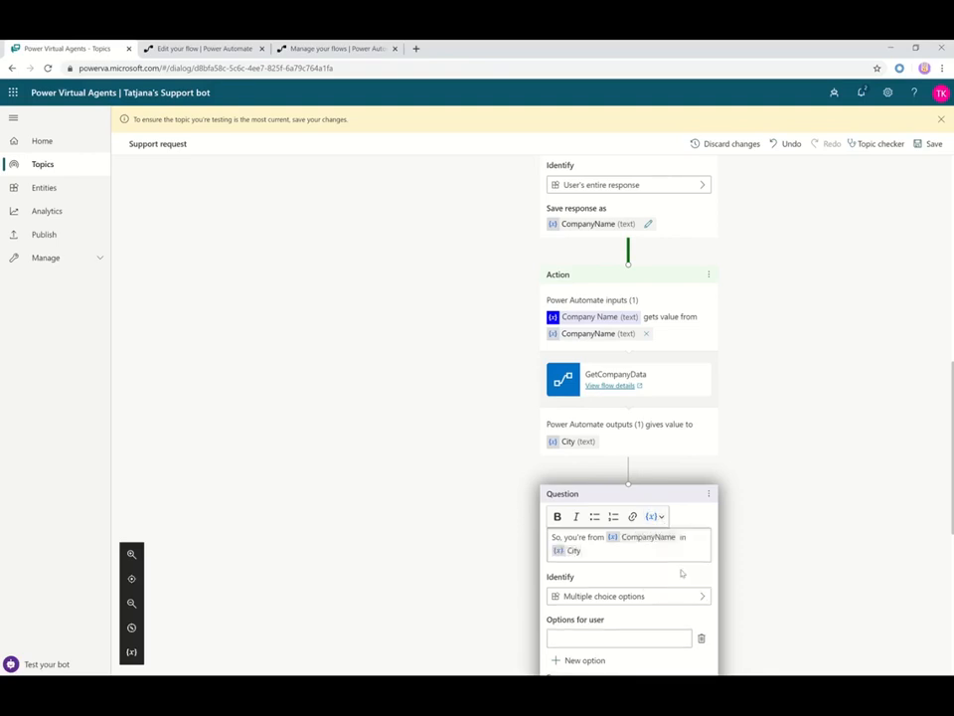
# Set the city question to identify a Boolean and rename its response variable to CityConfirmed
pyautogui.click(702, 597)
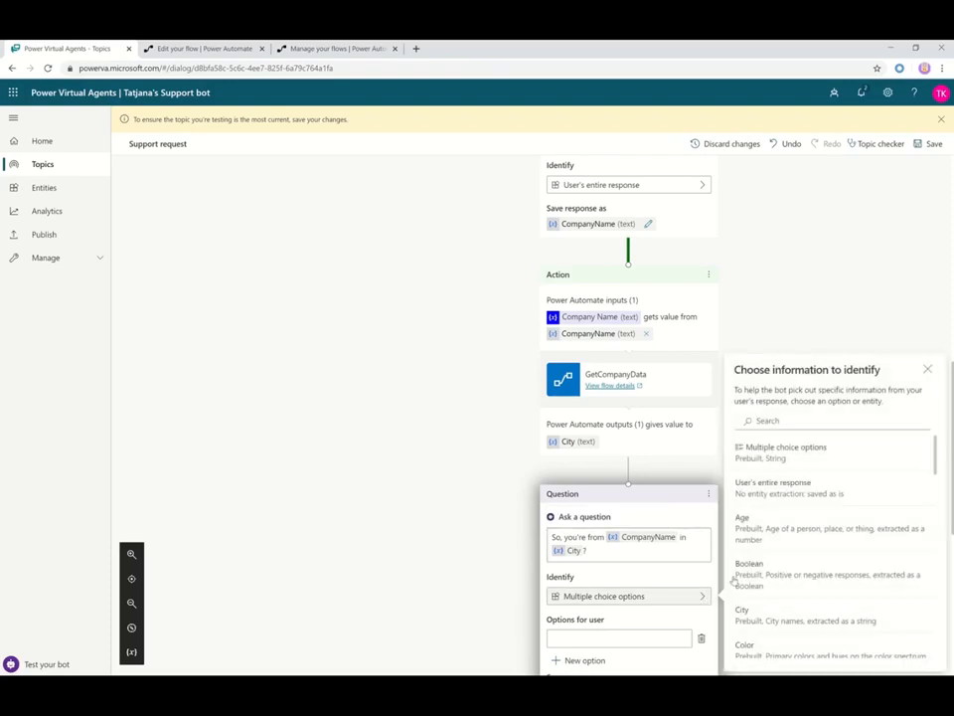
pyautogui.click(826, 579)
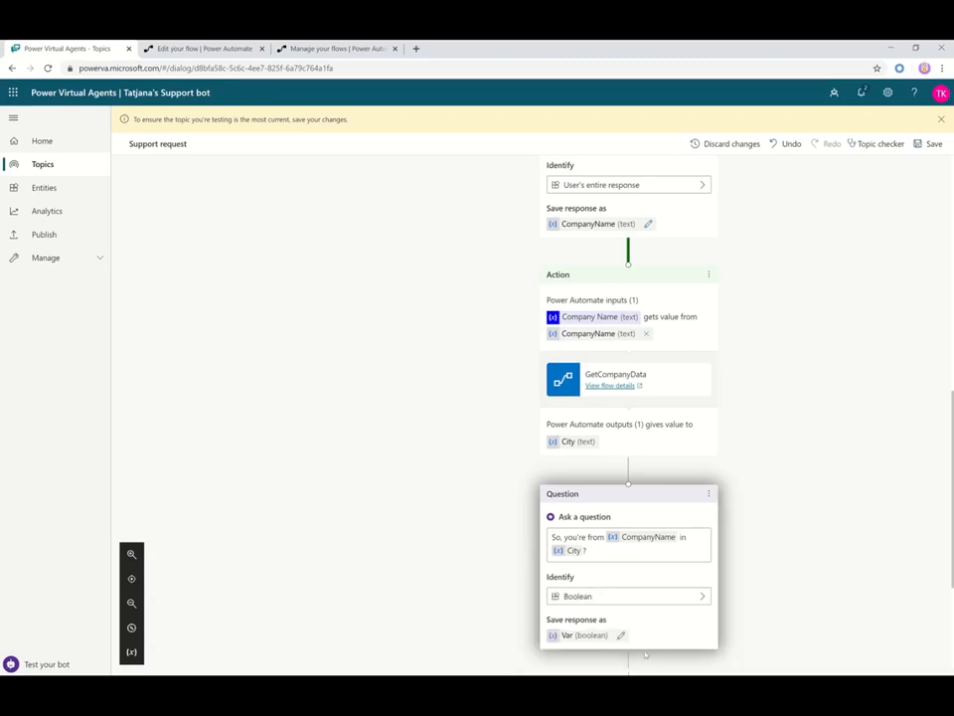
pyautogui.click(621, 634)
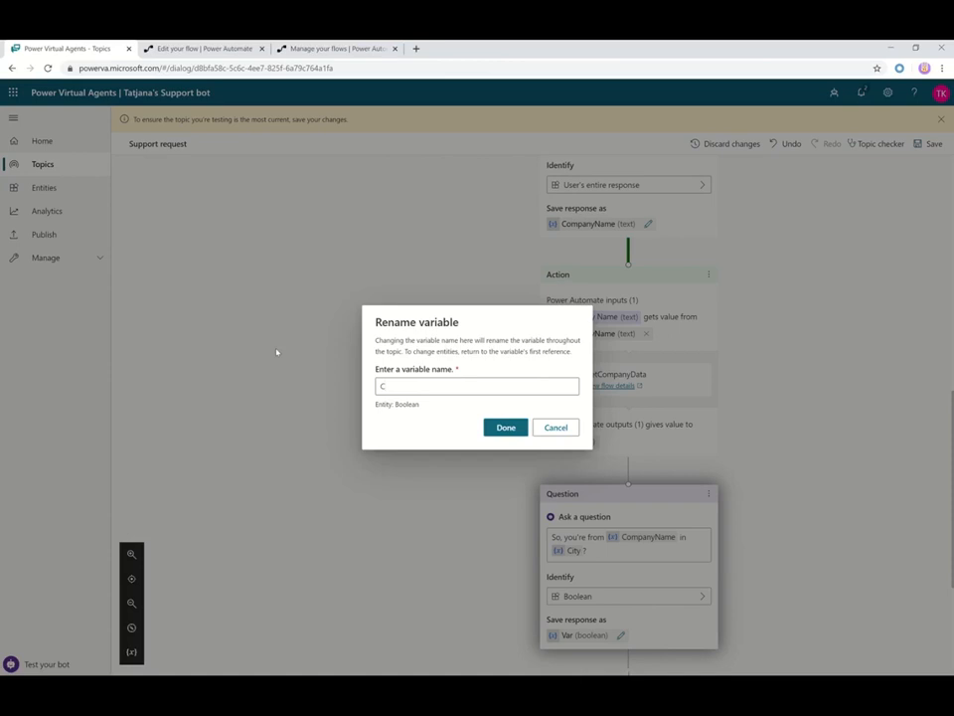
pyautogui.write('tyConfirmed')
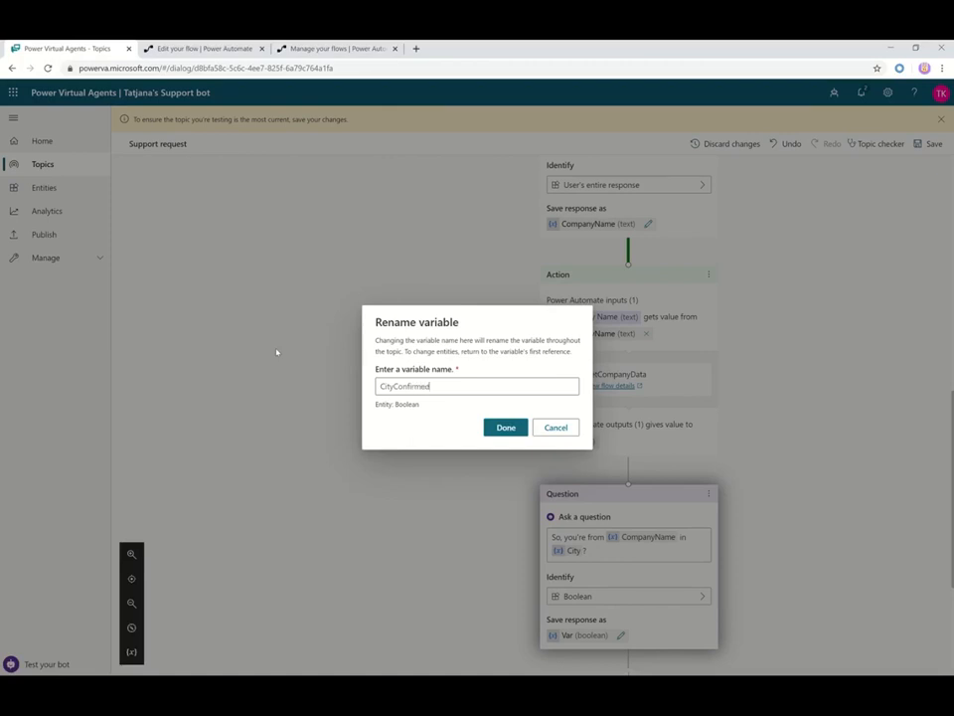
pyautogui.click(507, 429)
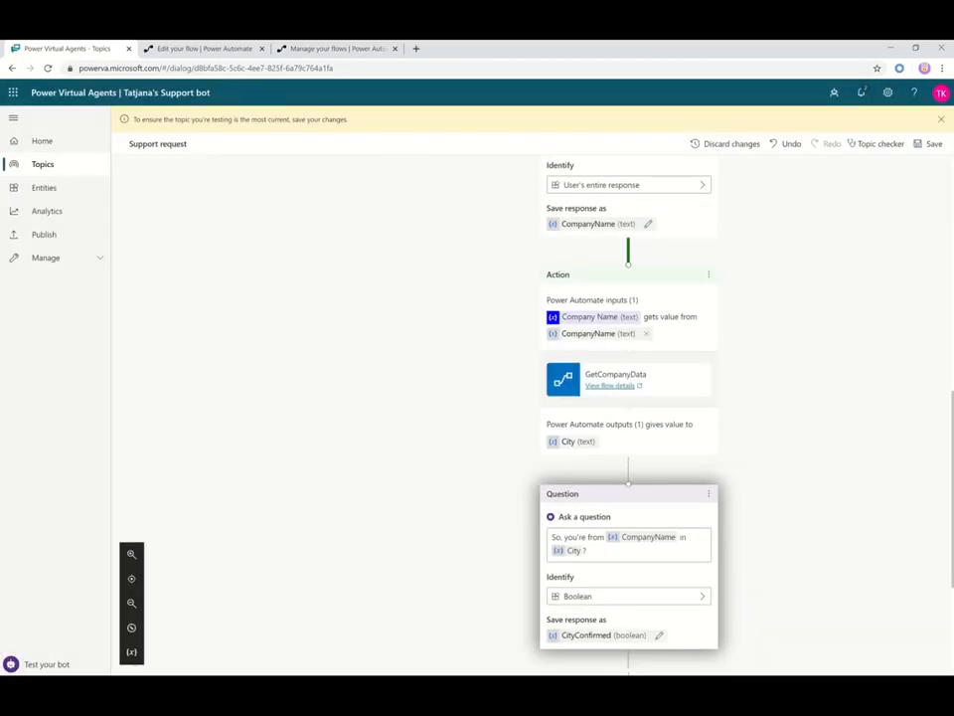
# Add a condition after the city question that checks whether CityConfirmed is equal to True
pyautogui.scroll(-3, 627, 459)
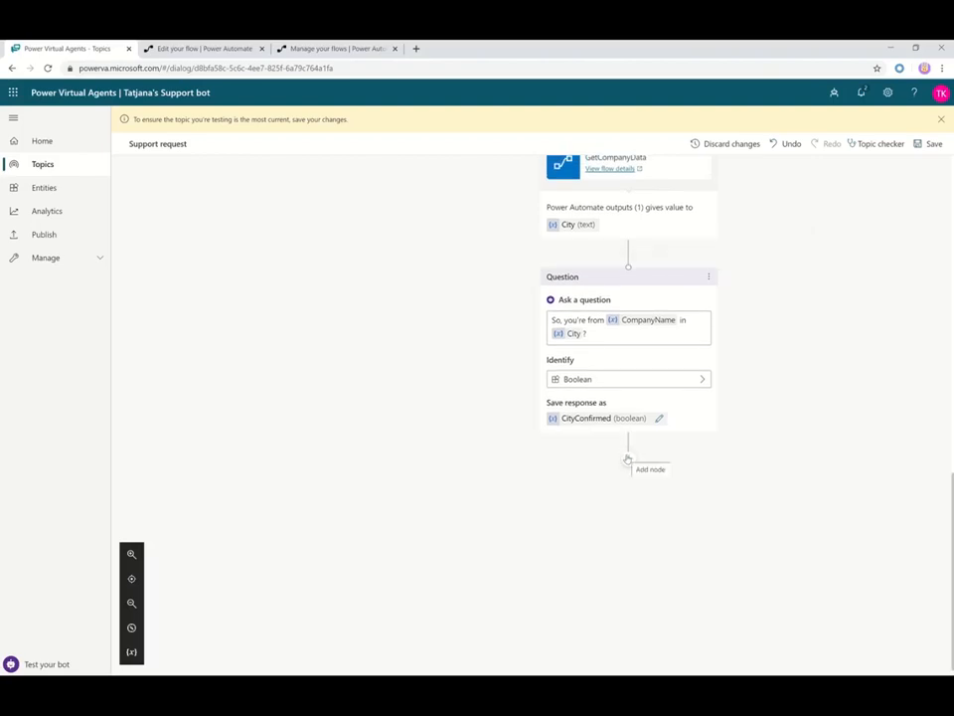
pyautogui.click(628, 460)
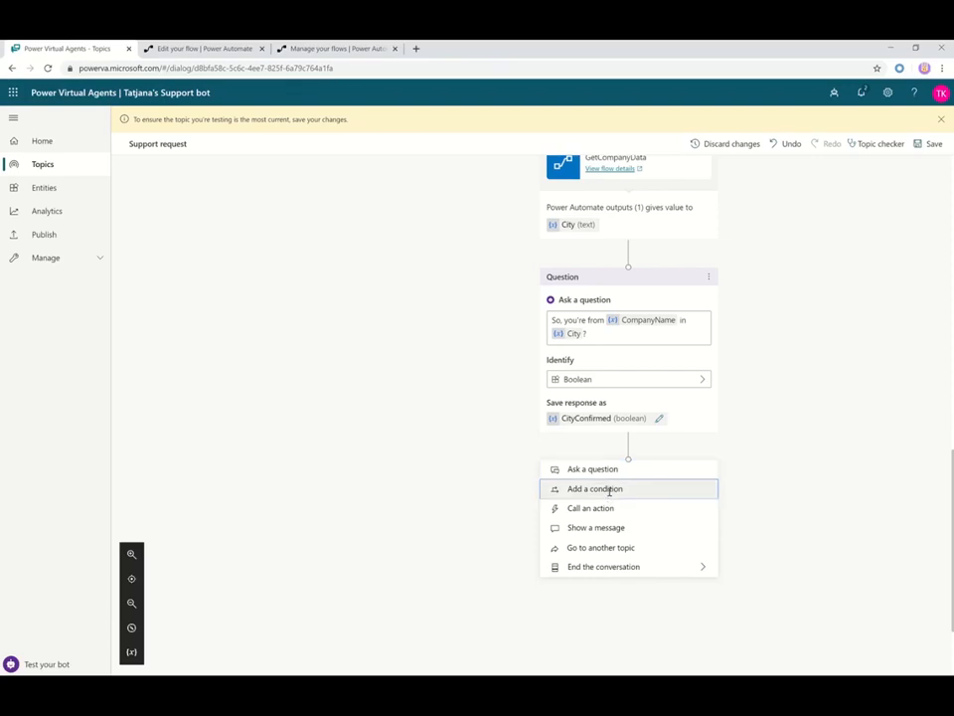
pyautogui.click(609, 491)
pyautogui.click(483, 493)
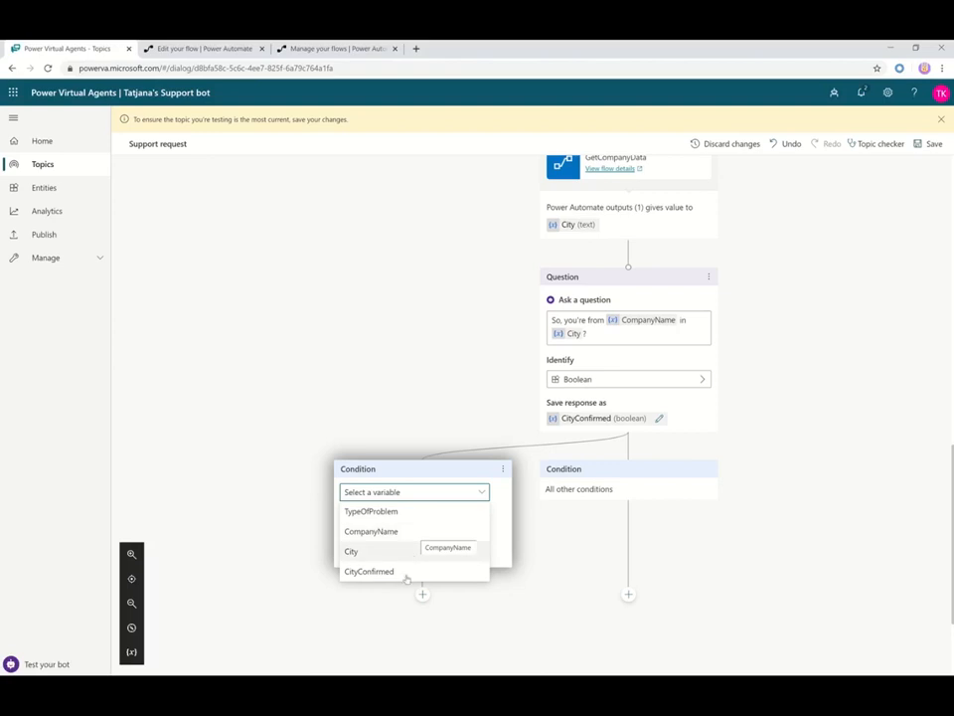
pyautogui.click(386, 570)
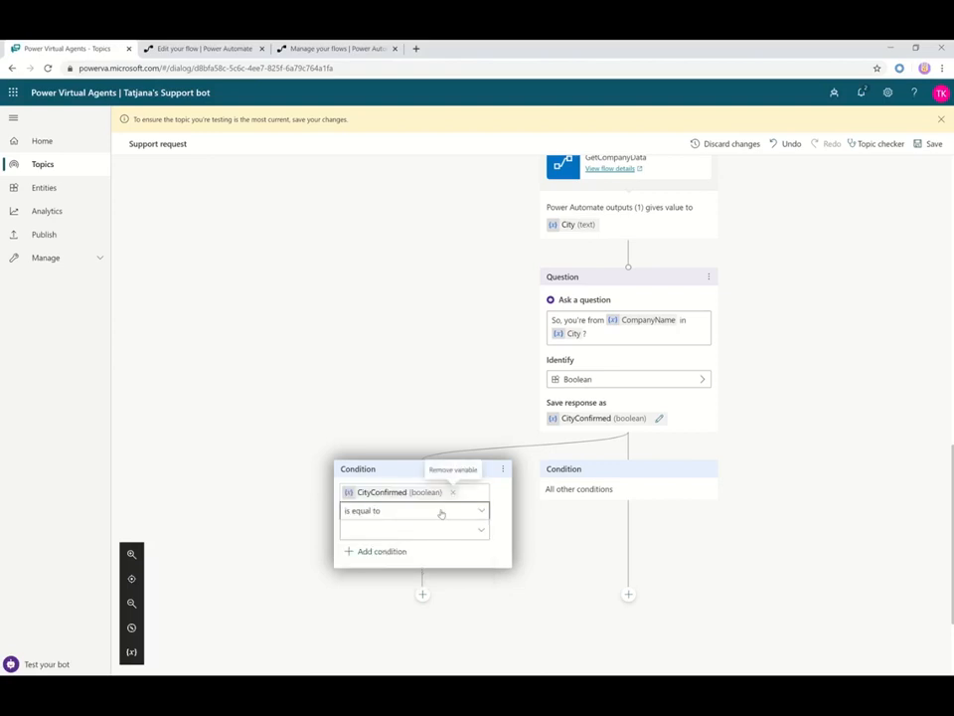
pyautogui.click(452, 529)
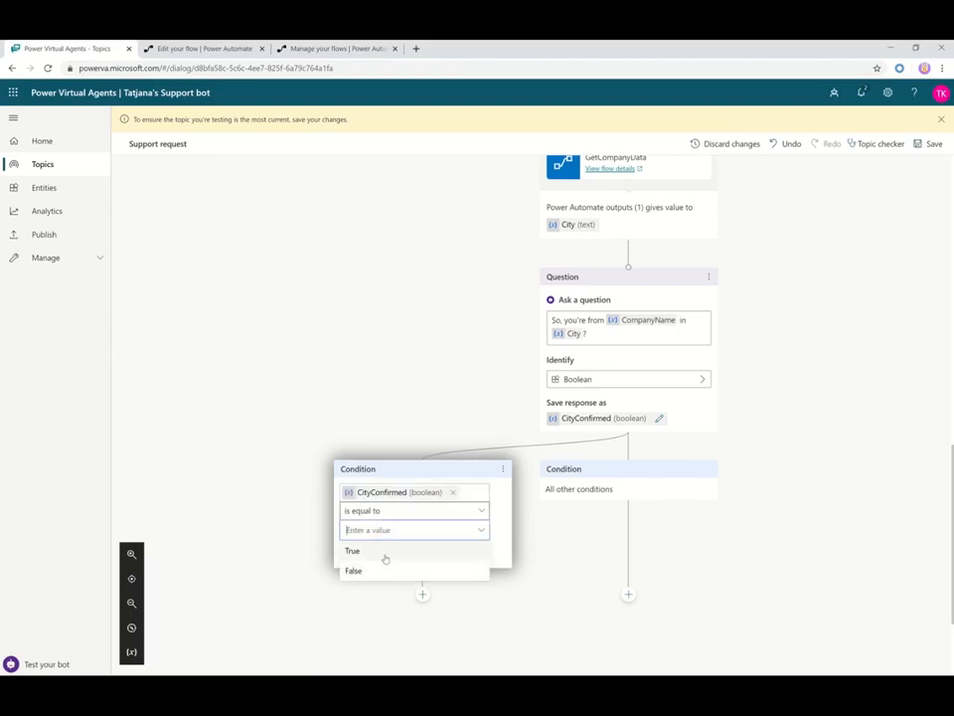
pyautogui.click(386, 553)
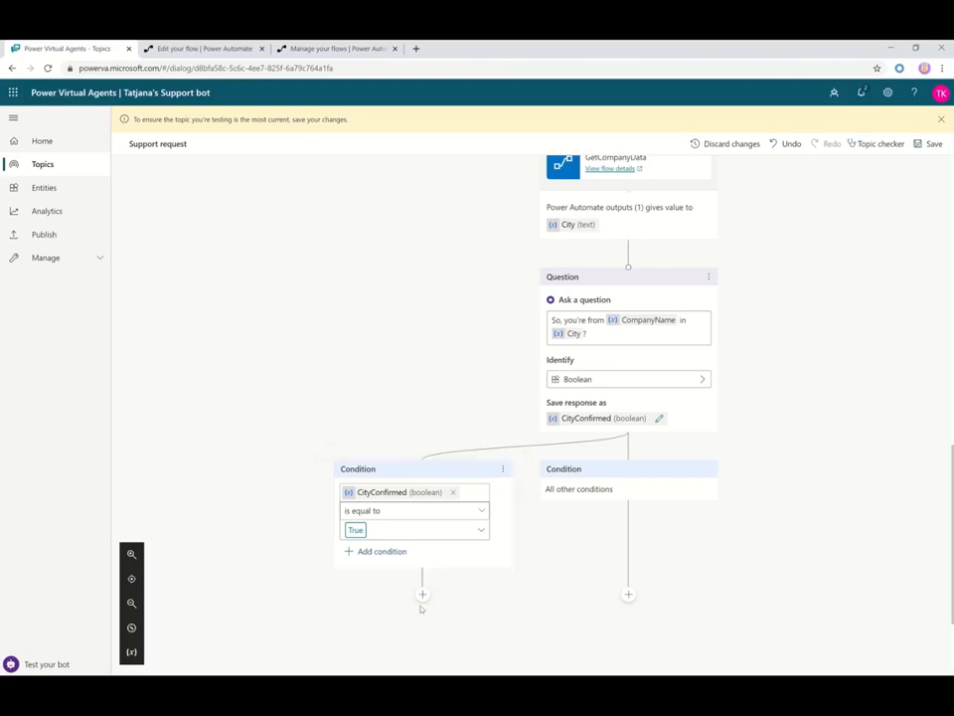
# Add a question under the CityConfirmed equals True branch reading "Could you describe your Problem in 2-3 Sentences?"
pyautogui.click(423, 595)
pyautogui.scroll(-3, 794, 491)
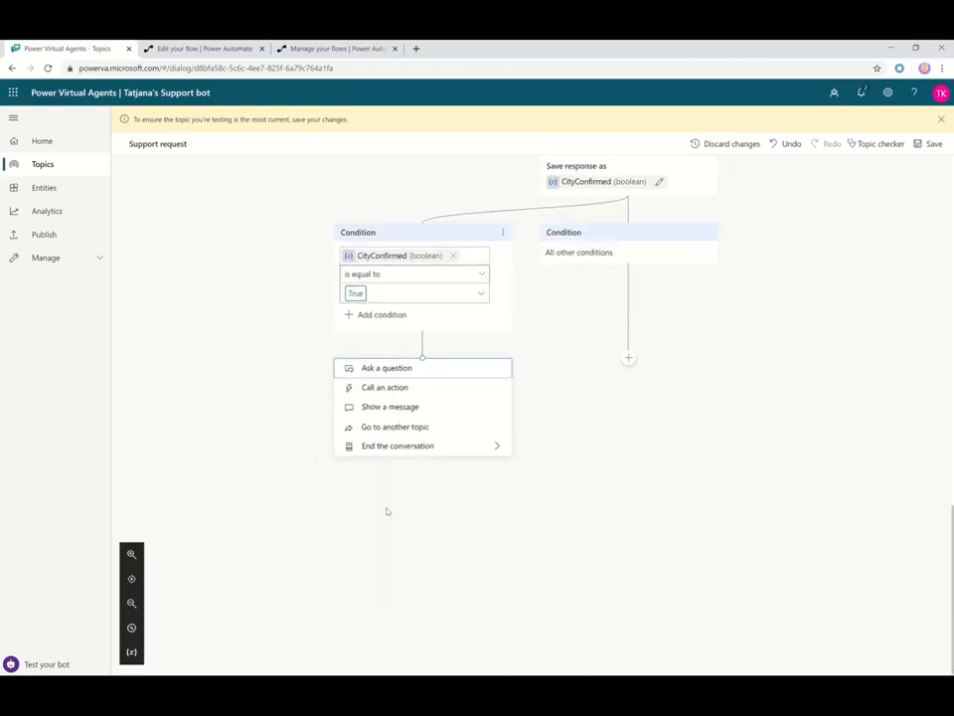
pyautogui.click(402, 375)
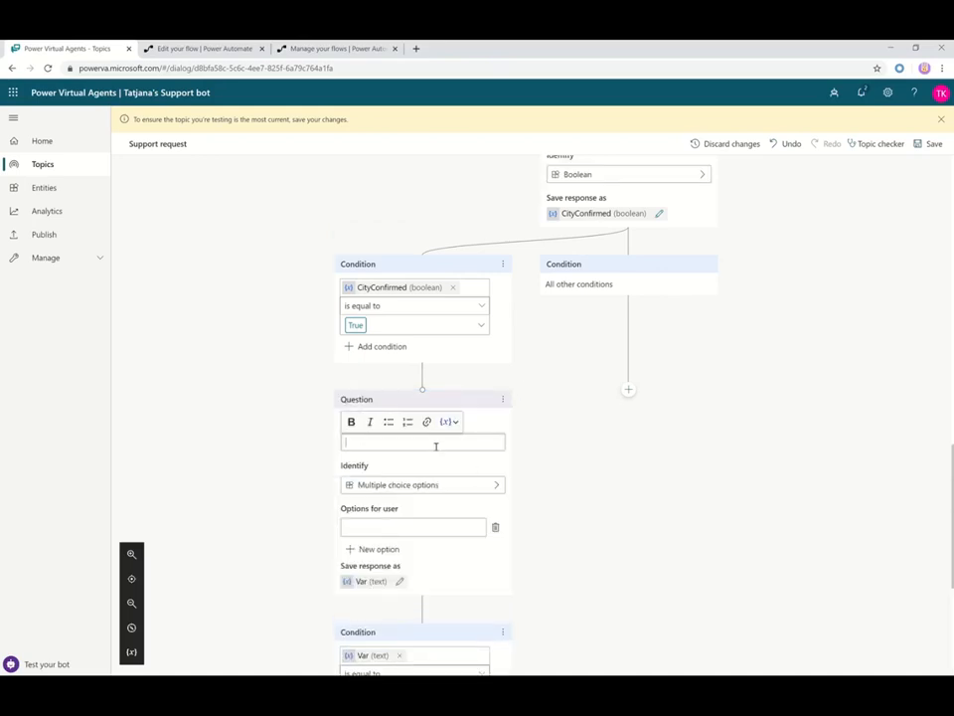
pyautogui.write('Cou')
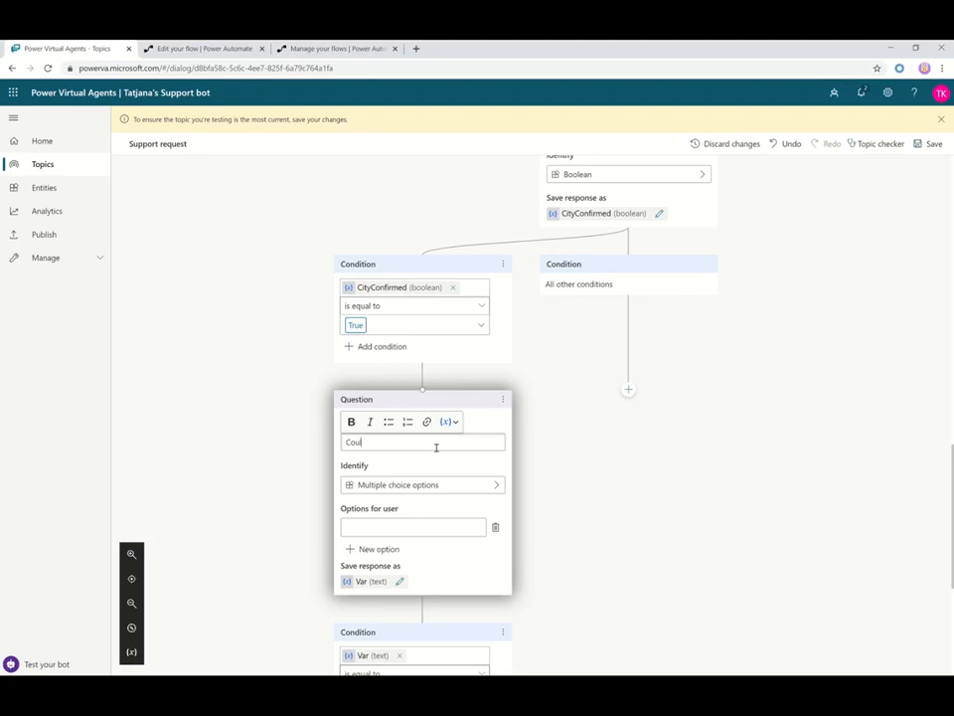
pyautogui.write('ld you describe your Problem in 2-3')
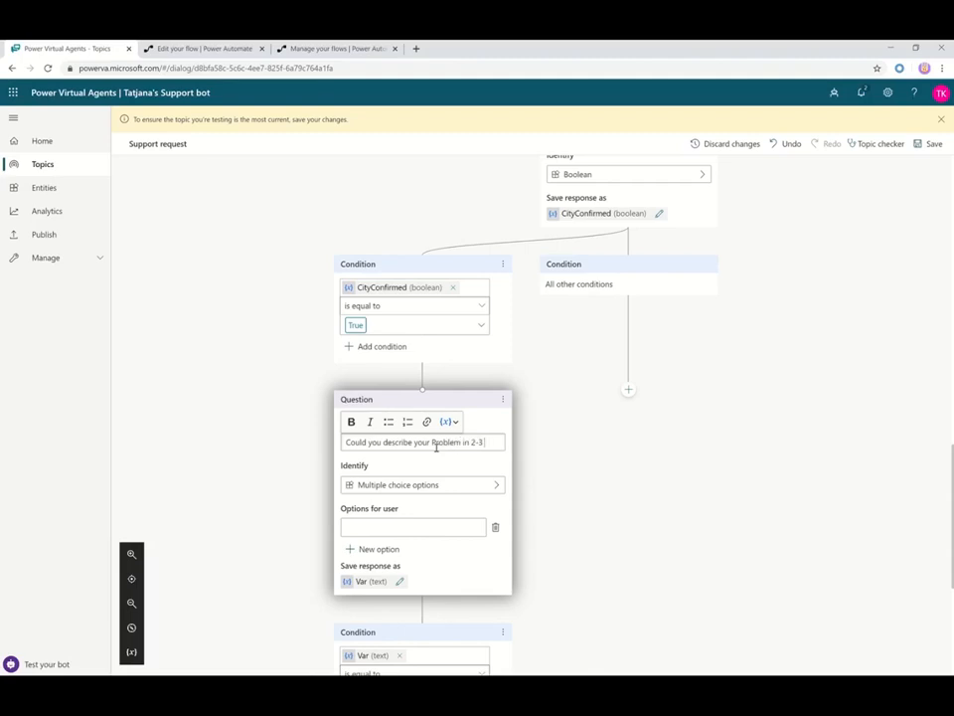
pyautogui.write(' Sentences')
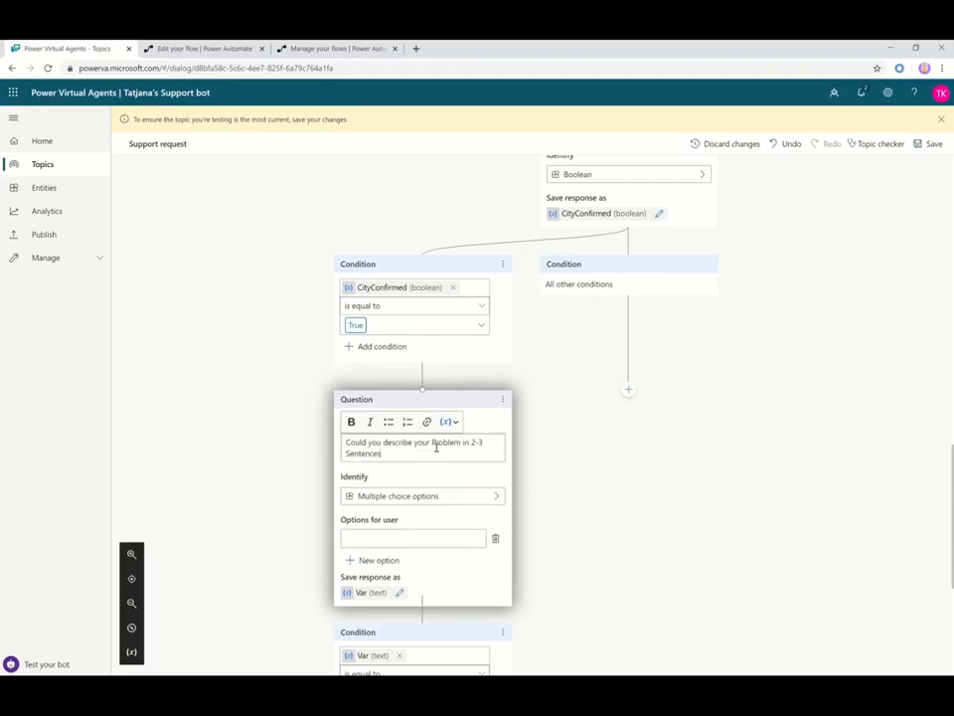
pyautogui.write('?')
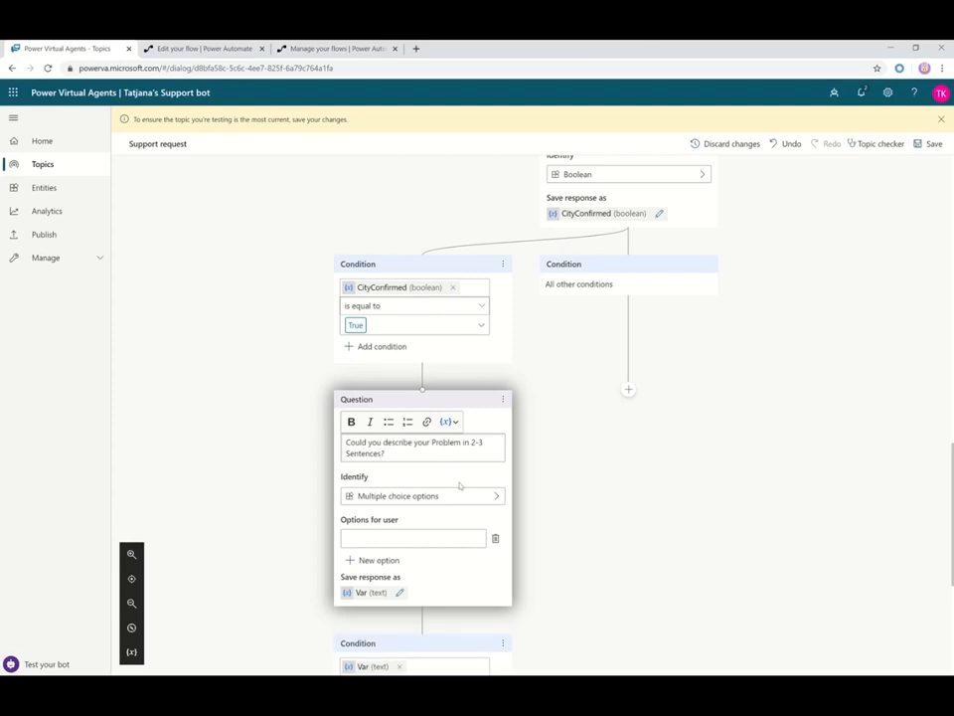
# Set the problem question to identify the user's entire response and rename its response variable to ProblemDescription
pyautogui.click(459, 494)
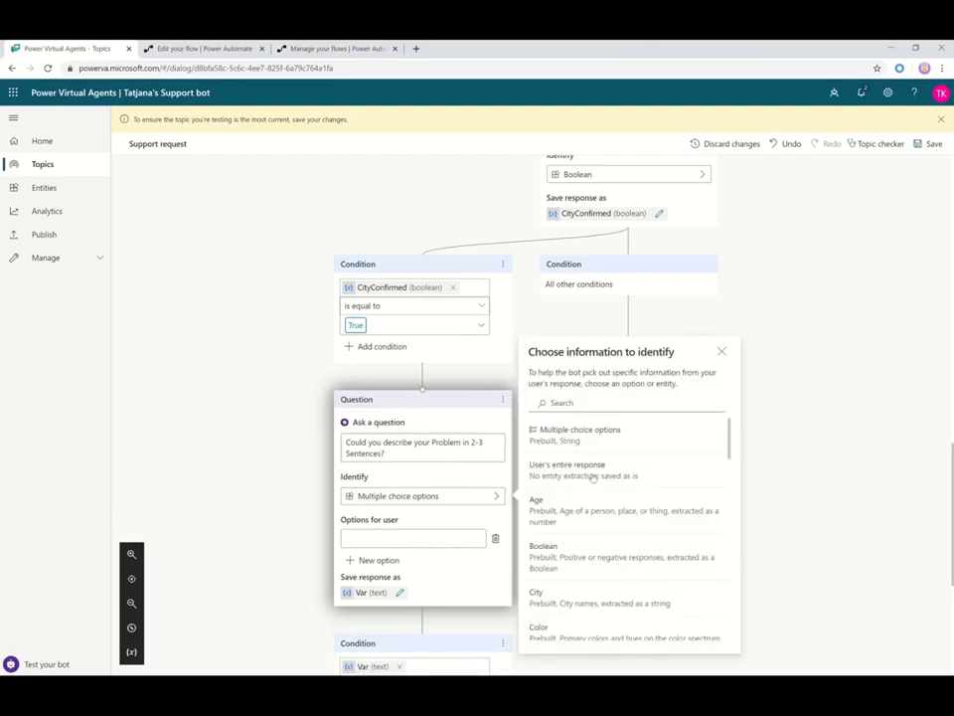
pyautogui.click(592, 474)
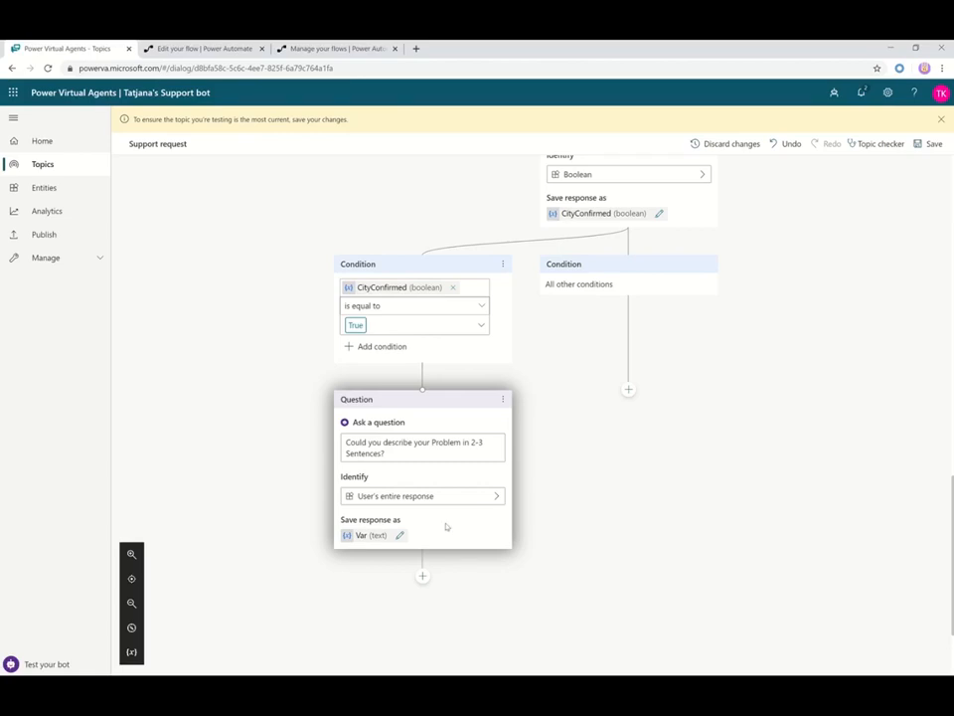
pyautogui.click(400, 534)
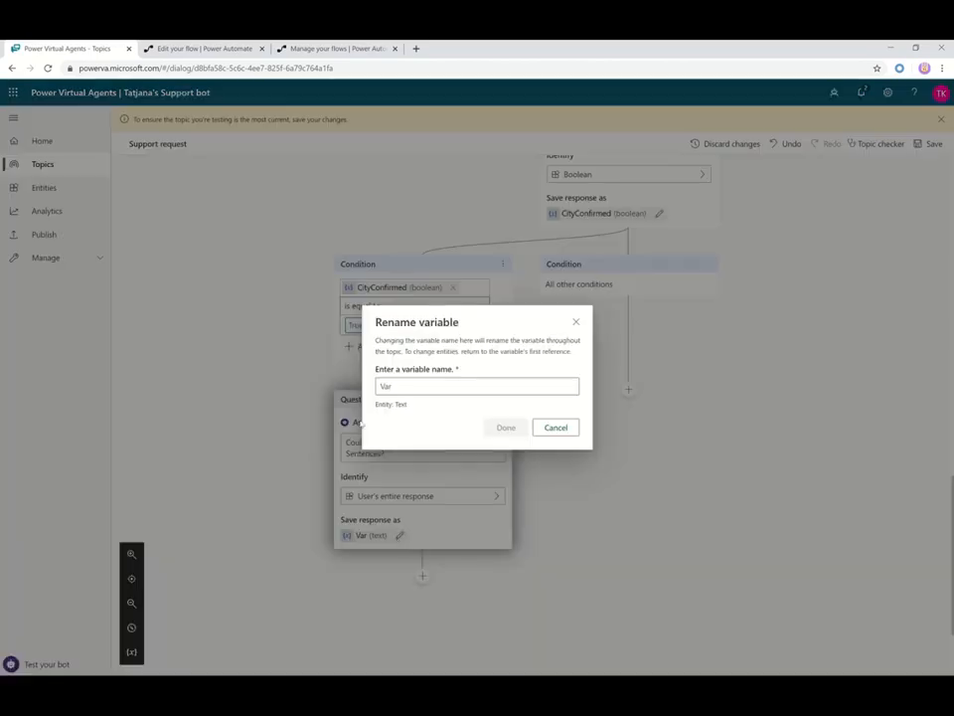
pyautogui.doubleClick(455, 382)
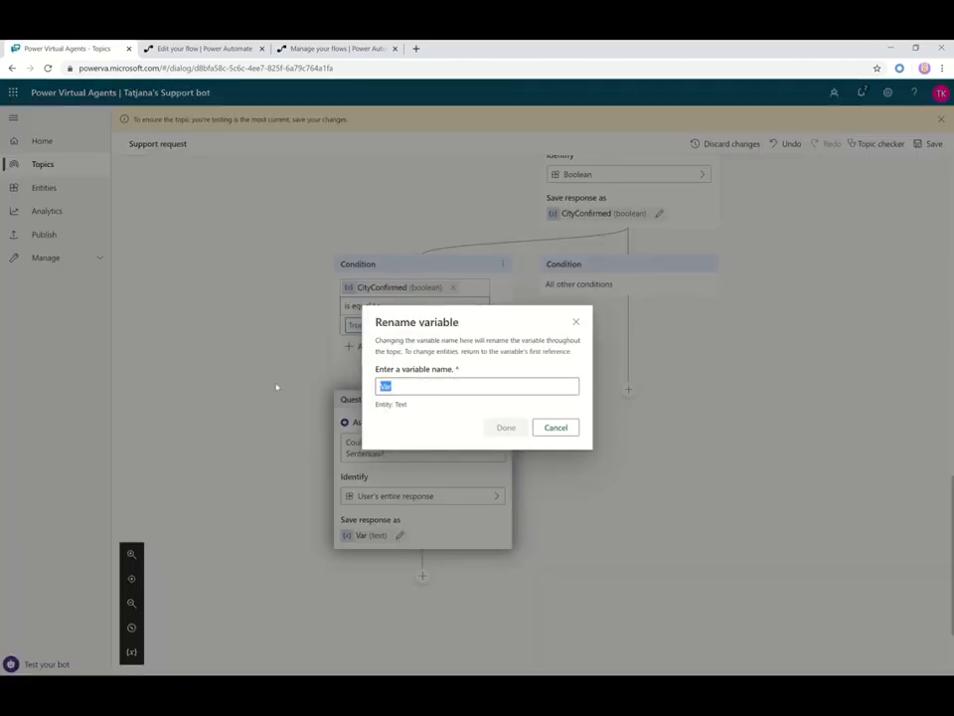
pyautogui.write('Problem')
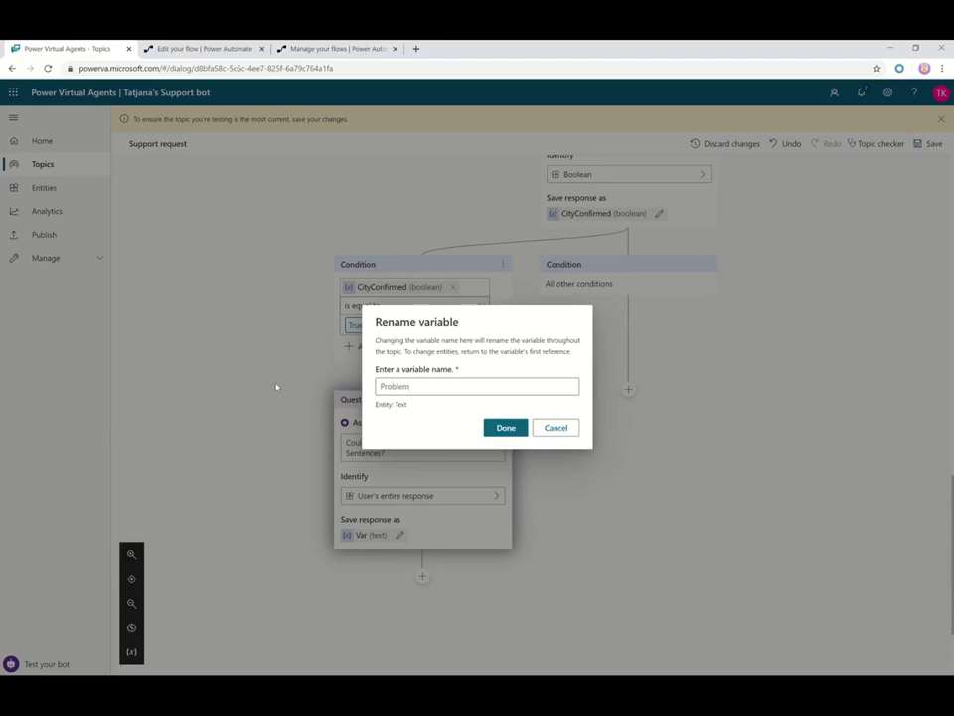
pyautogui.write('Description')
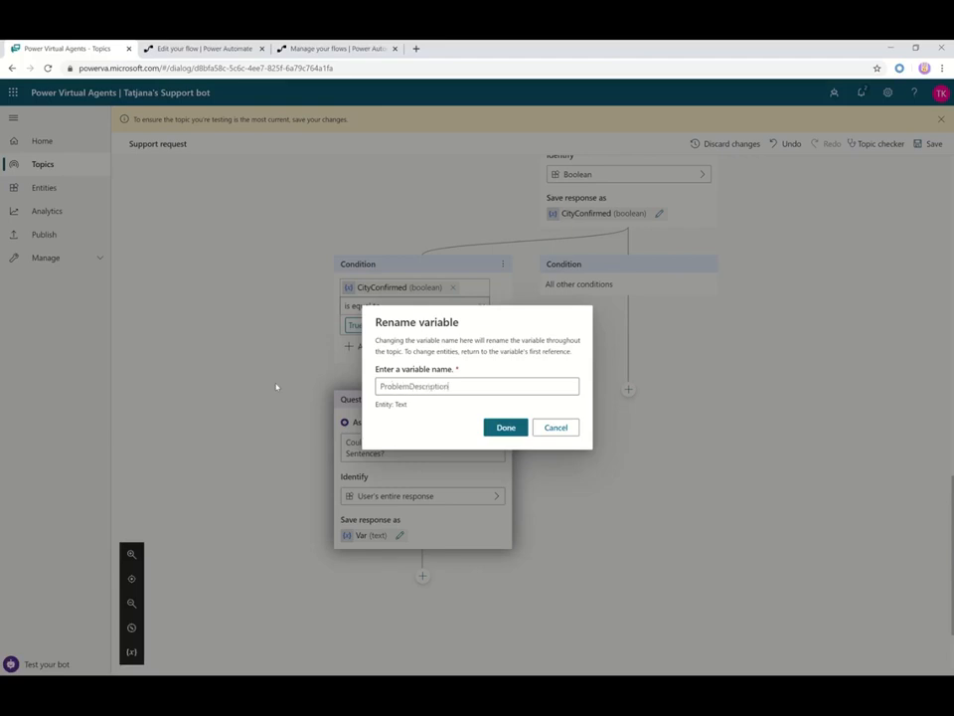
pyautogui.click(494, 427)
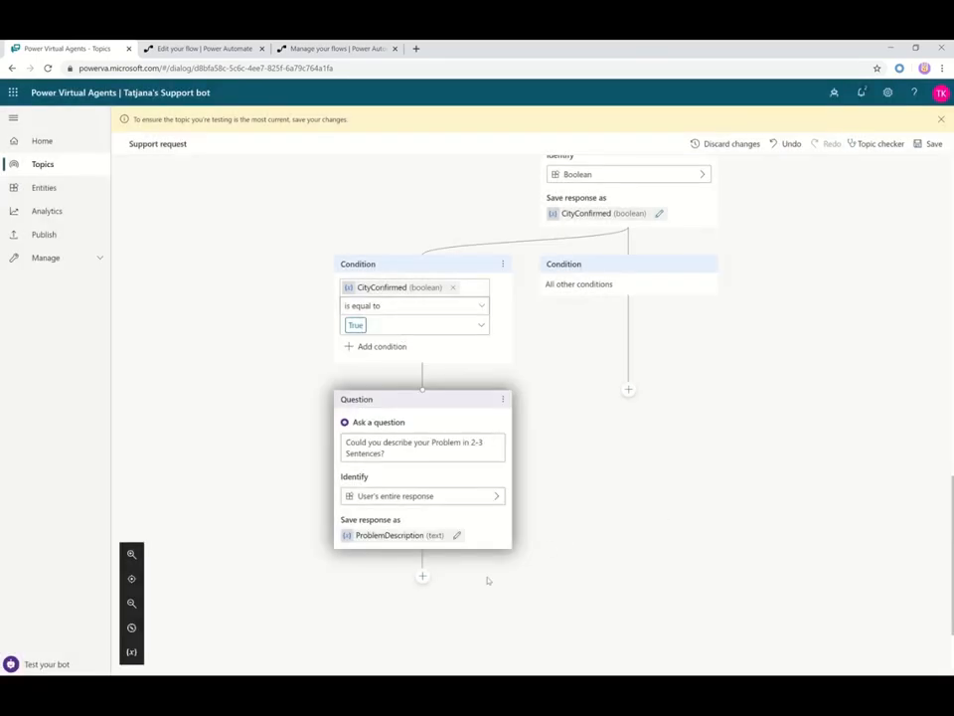
# Create a new Power Automate flow as the action following the problem description question
pyautogui.click(422, 577)
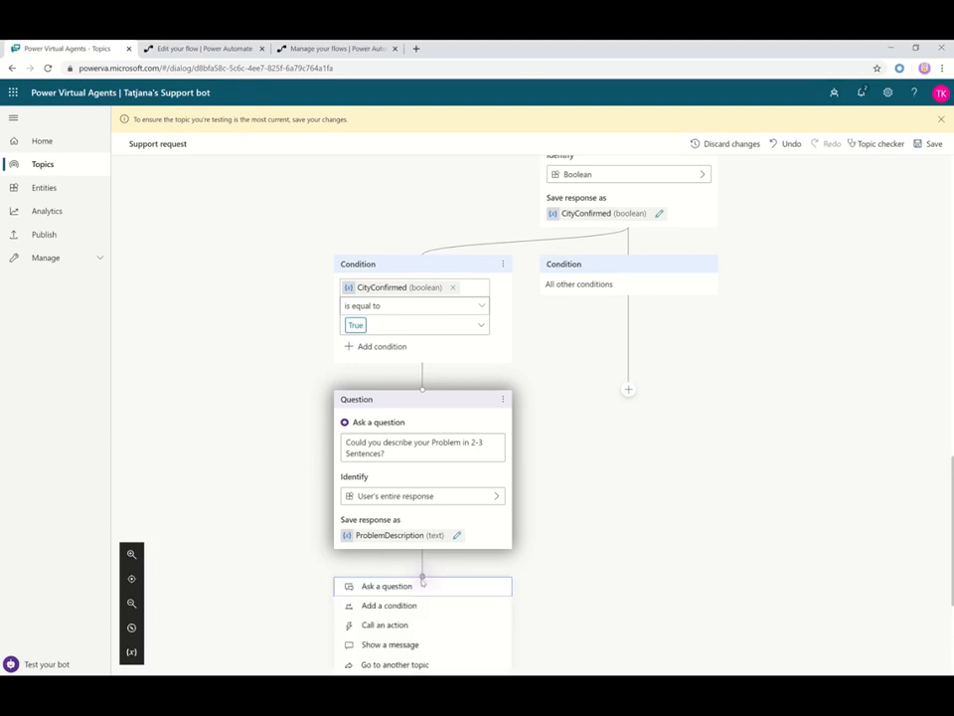
pyautogui.click(407, 625)
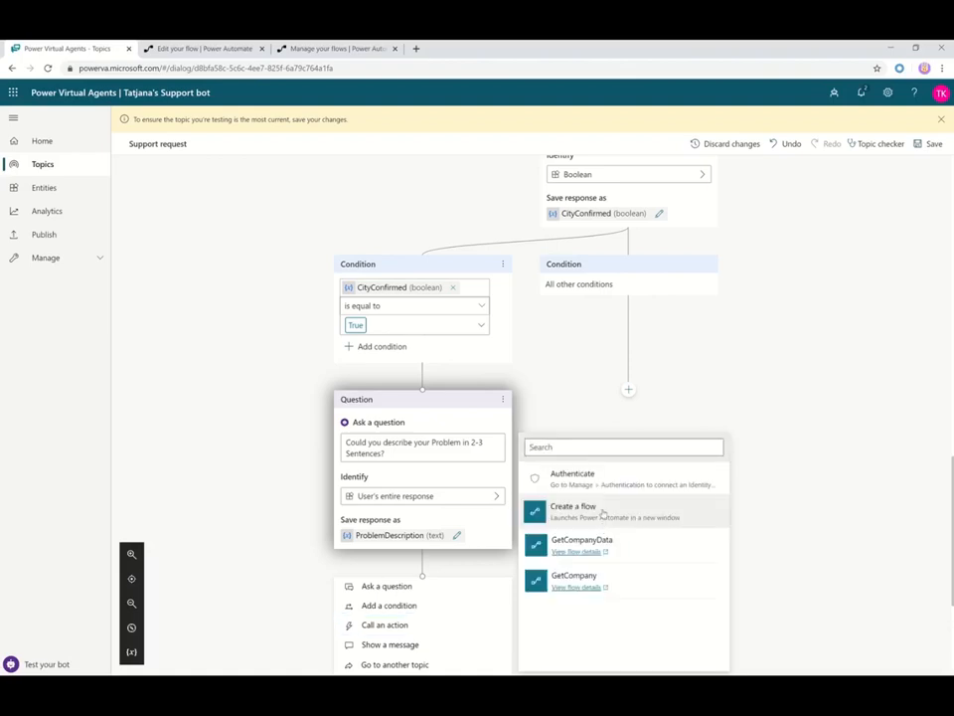
pyautogui.click(602, 511)
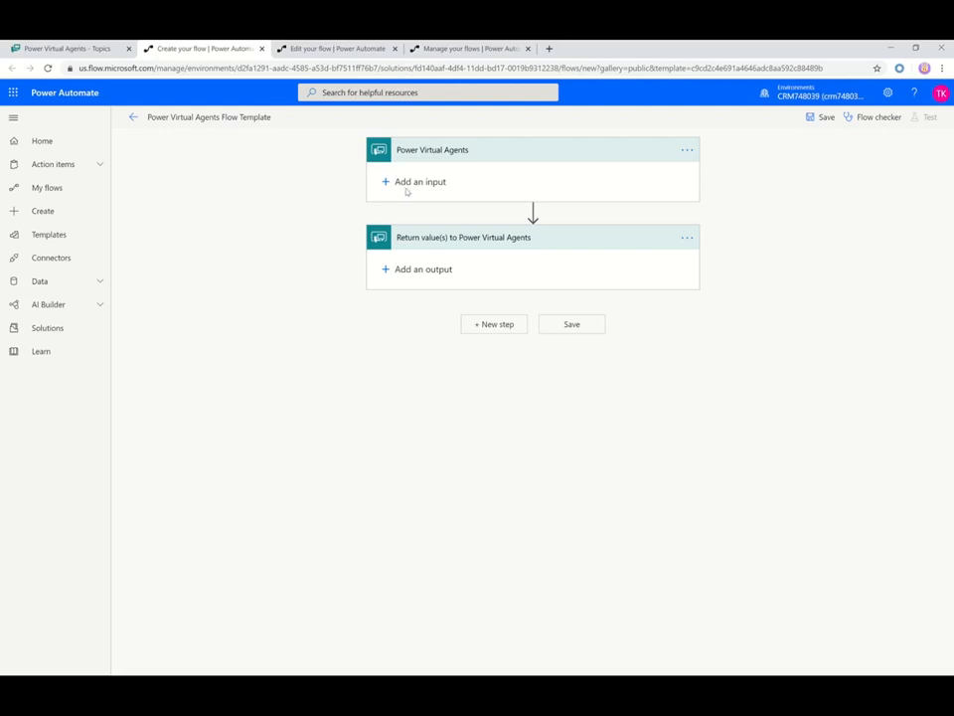
# Add two text inputs named CompanyName and ProblemDescription to the new flow's Power Virtual Agents trigger
pyautogui.click(387, 183)
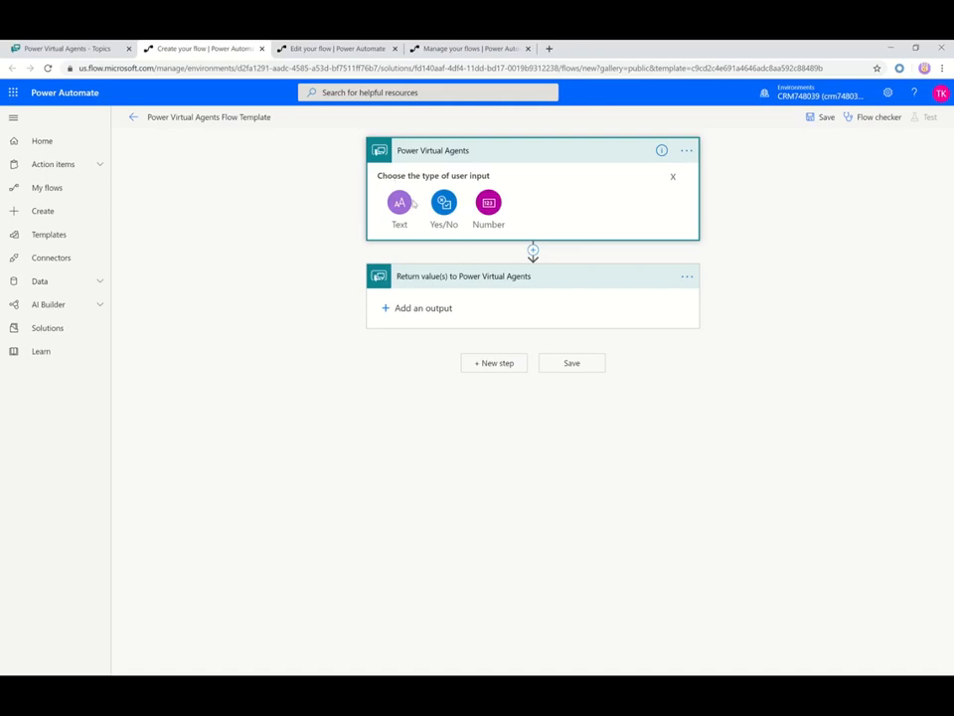
pyautogui.click(399, 204)
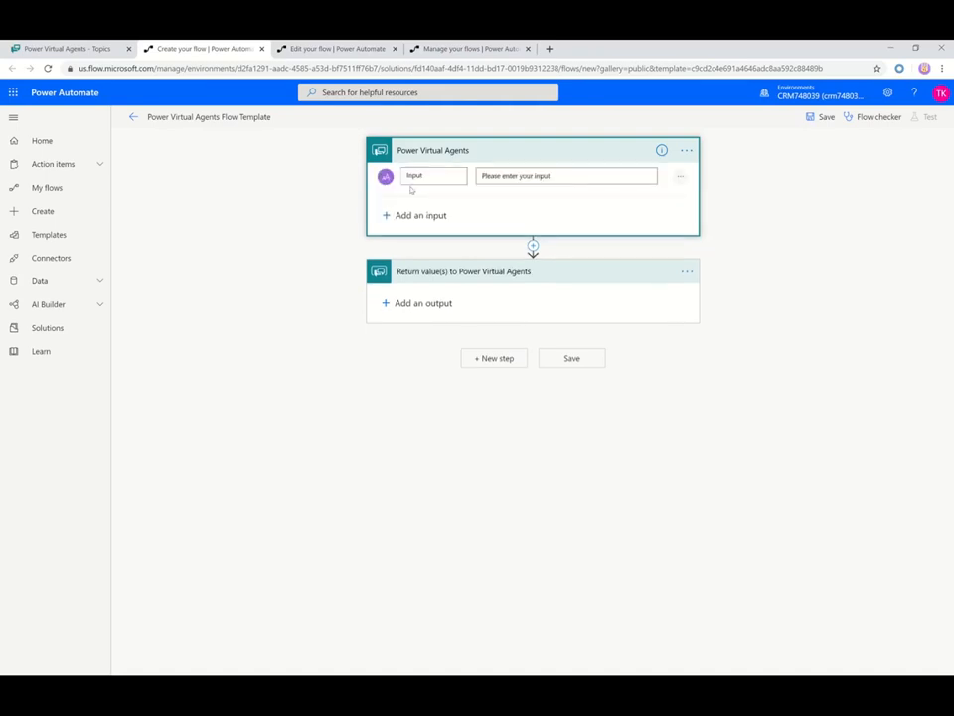
pyautogui.moveTo(434, 177); pyautogui.dragTo(353, 179)
pyautogui.write('Company')
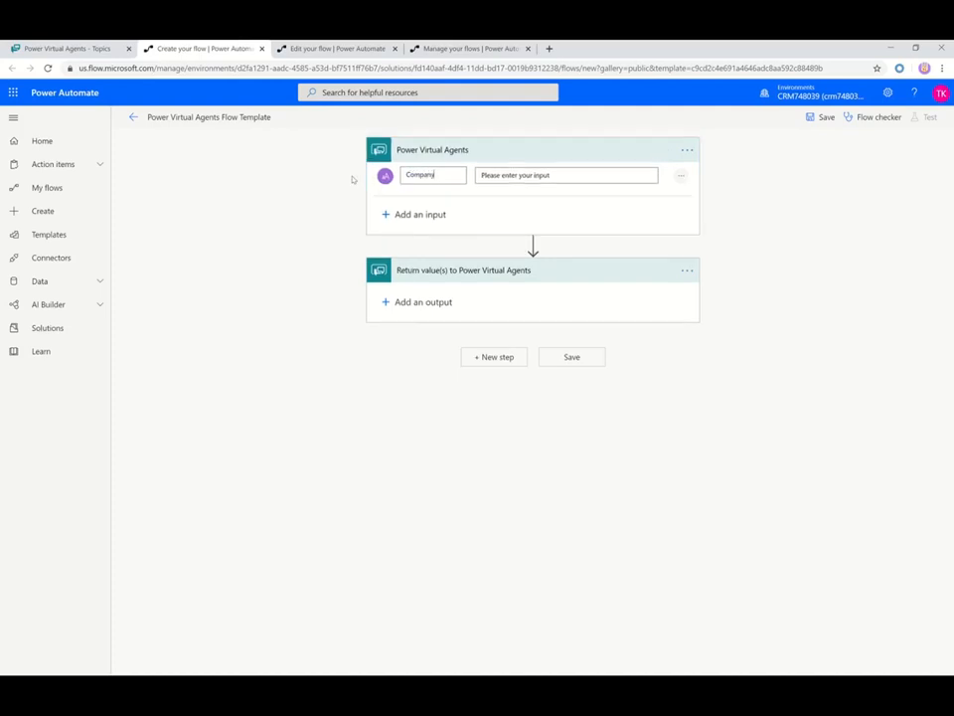
pyautogui.write('Name')
pyautogui.click(416, 213)
pyautogui.click(400, 236)
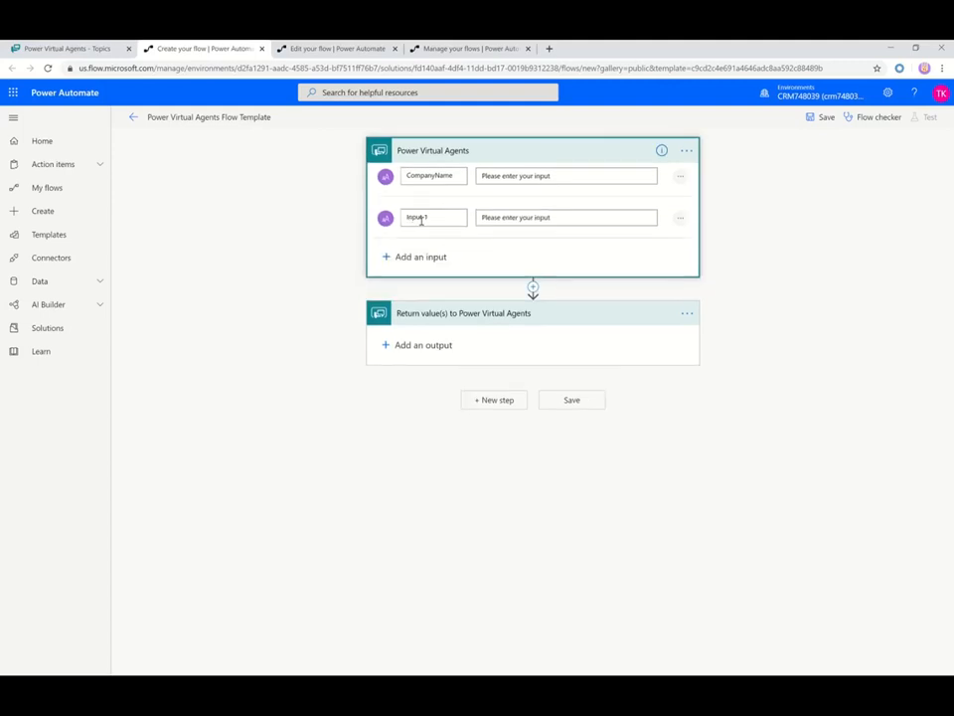
pyautogui.moveTo(428, 219); pyautogui.dragTo(342, 210)
pyautogui.write('ProblemDesc')
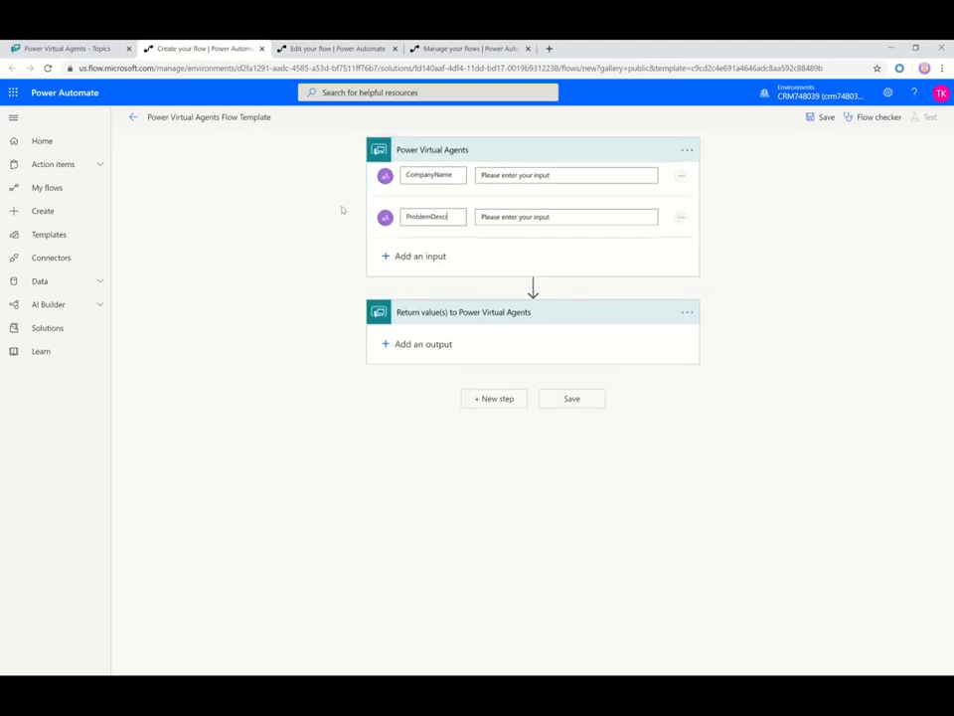
pyautogui.write('ription')
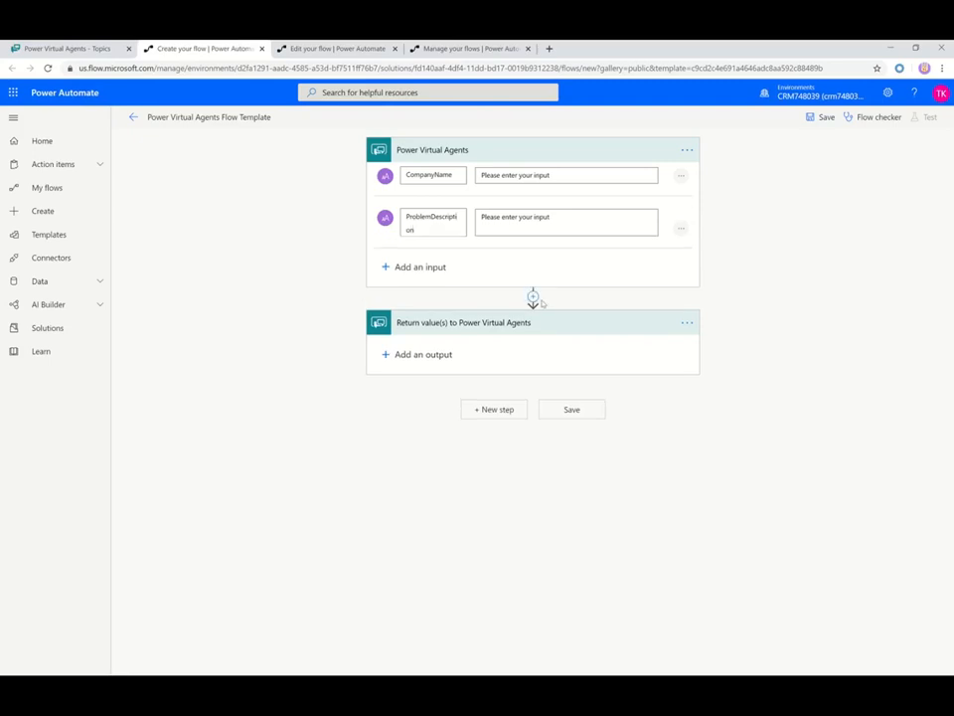
# Insert a List records action after the trigger for Accounts in the CRM748039 environment, filtered by name eq 'CompanyName' using the CompanyName input
pyautogui.click(533, 296)
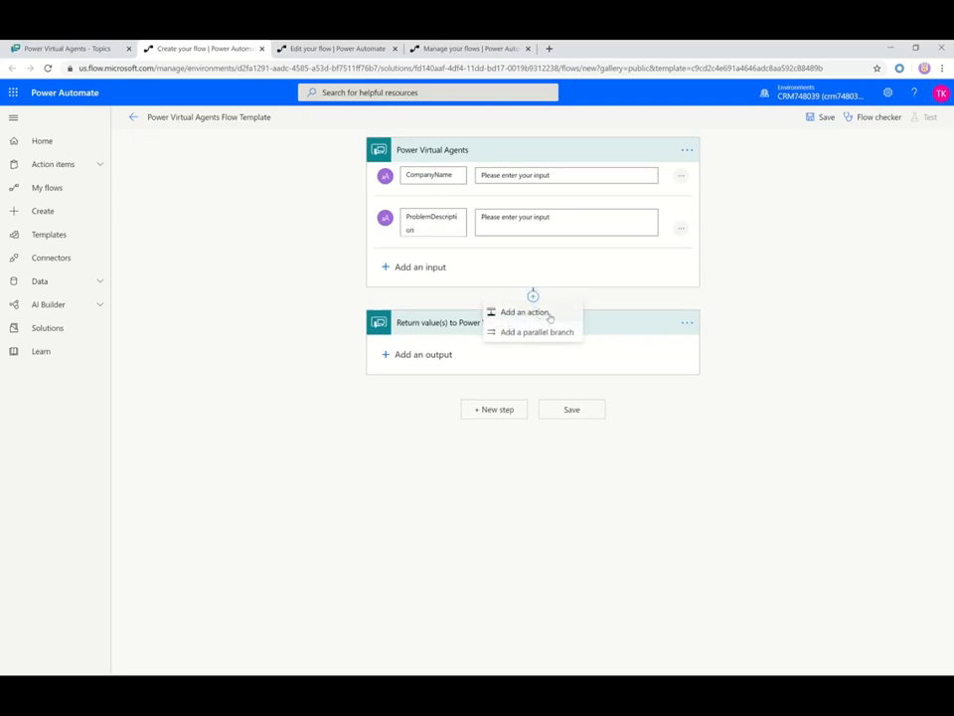
pyautogui.click(550, 315)
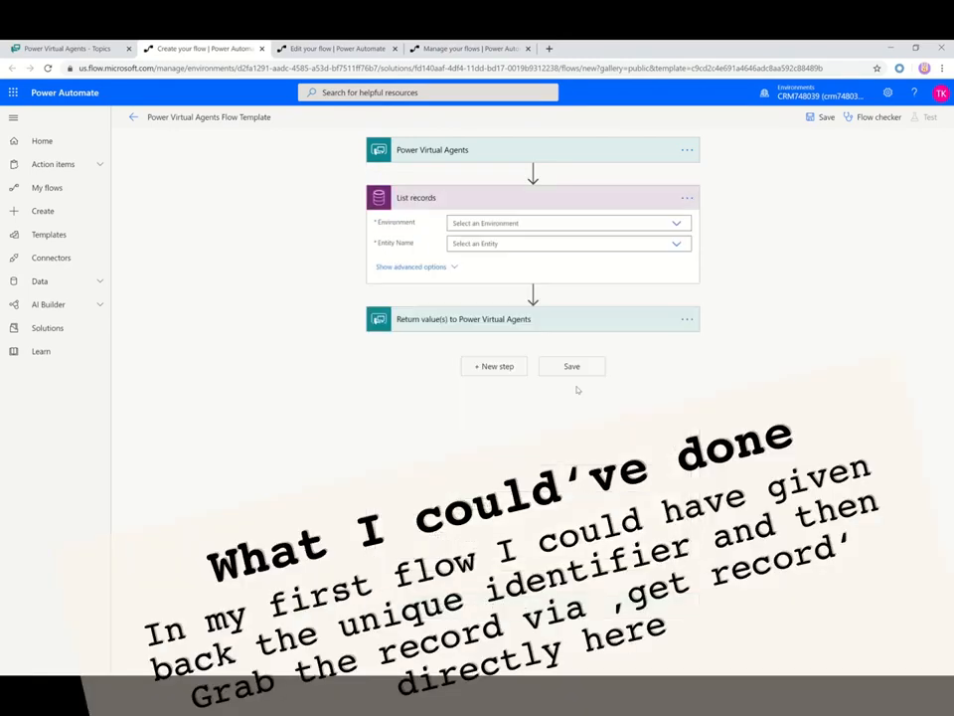
pyautogui.click(505, 224)
pyautogui.click(517, 255)
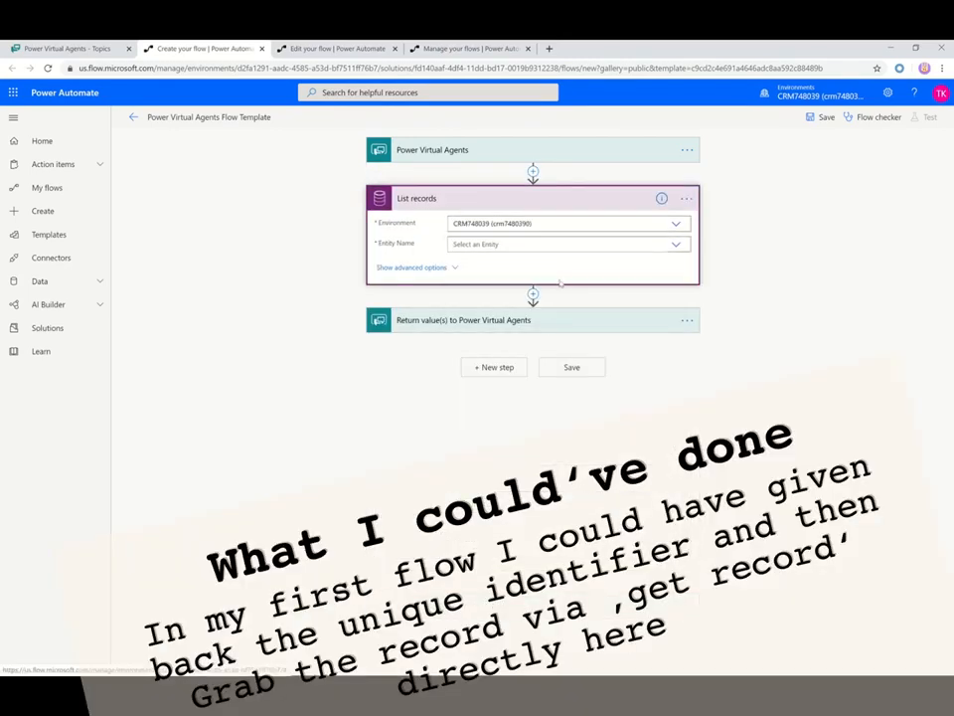
pyautogui.click(550, 244)
pyautogui.click(507, 271)
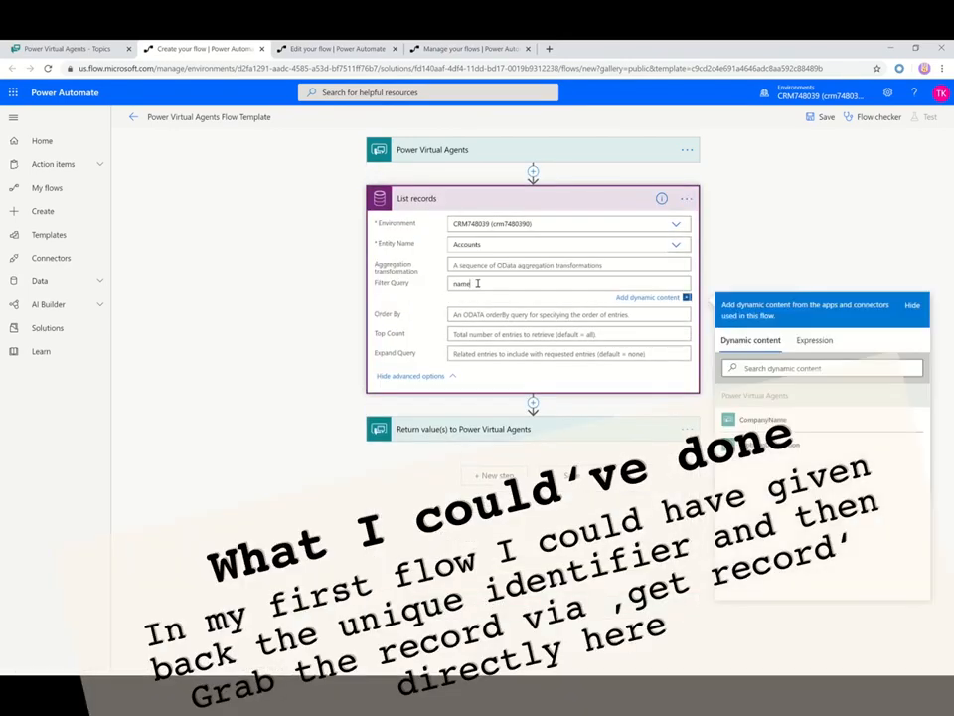
pyautogui.write("eq 'CompanyName")
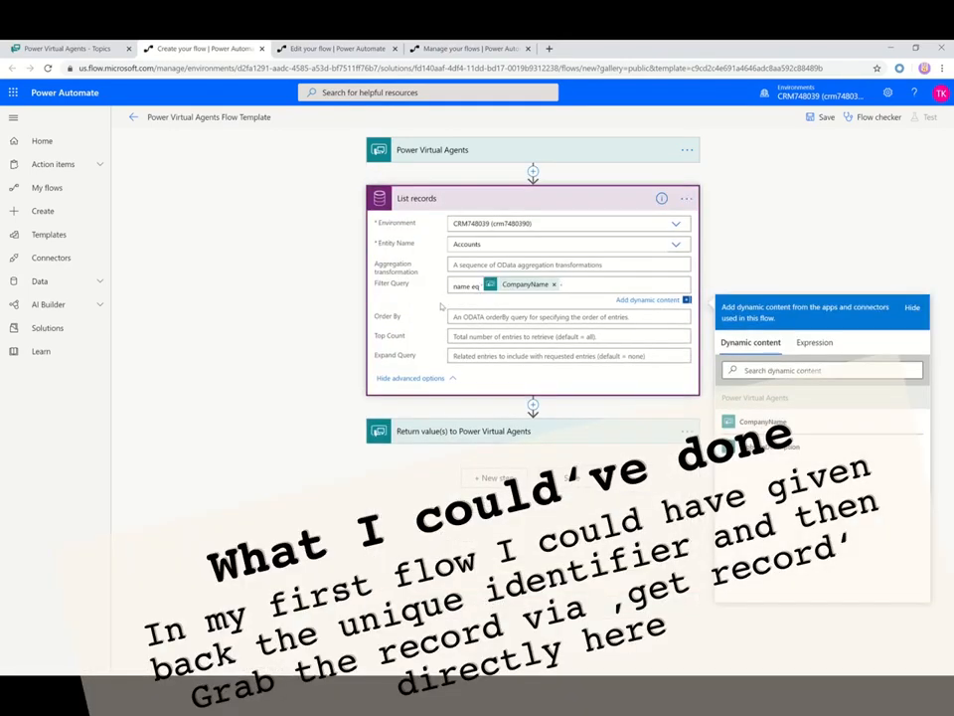
pyautogui.click(533, 391)
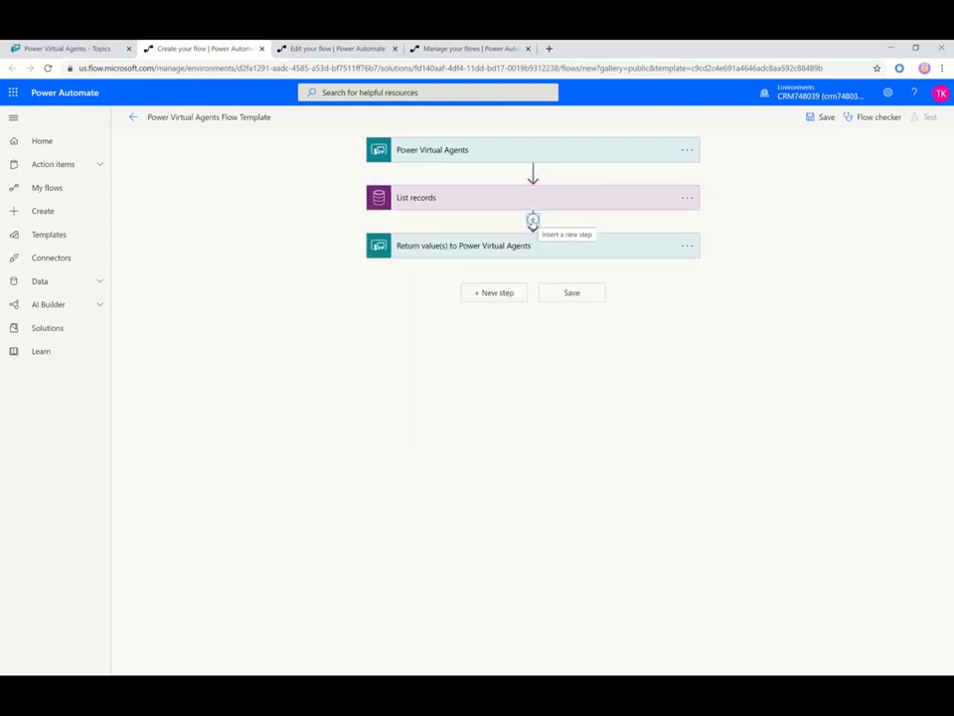
# Insert an Initialize variable action after List records, with the name CaseNumber and the type String
pyautogui.click(534, 221)
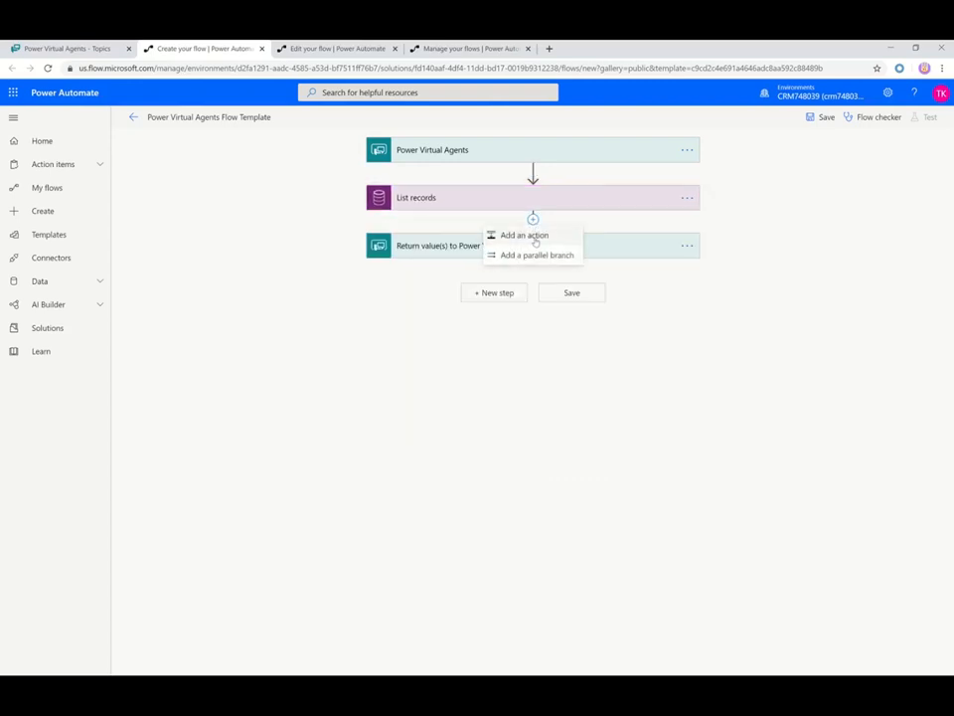
pyautogui.click(512, 234)
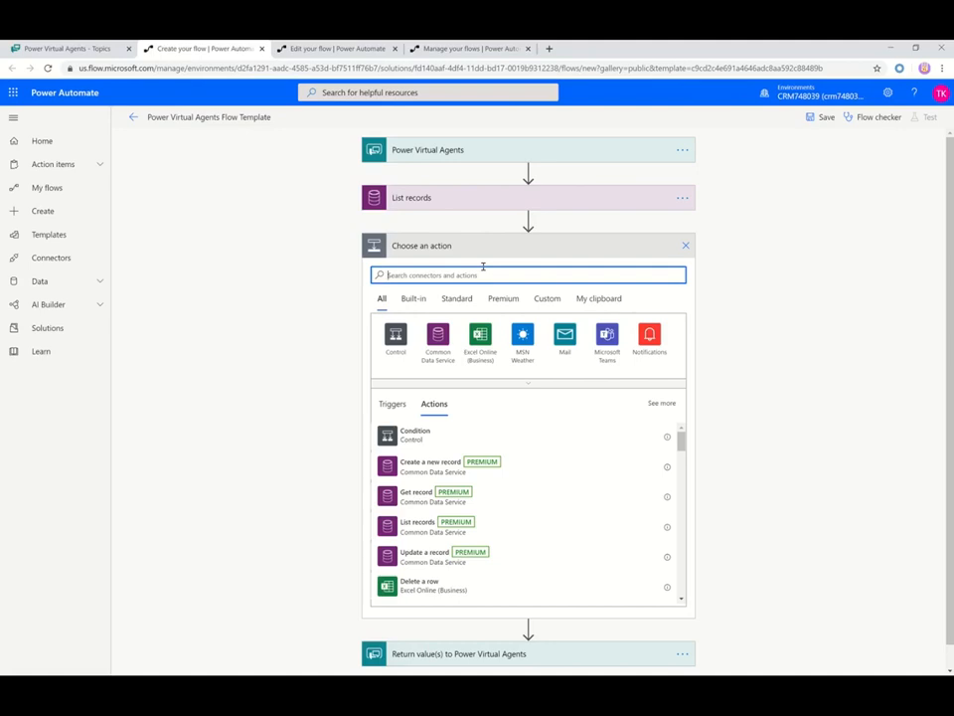
pyautogui.write('varia')
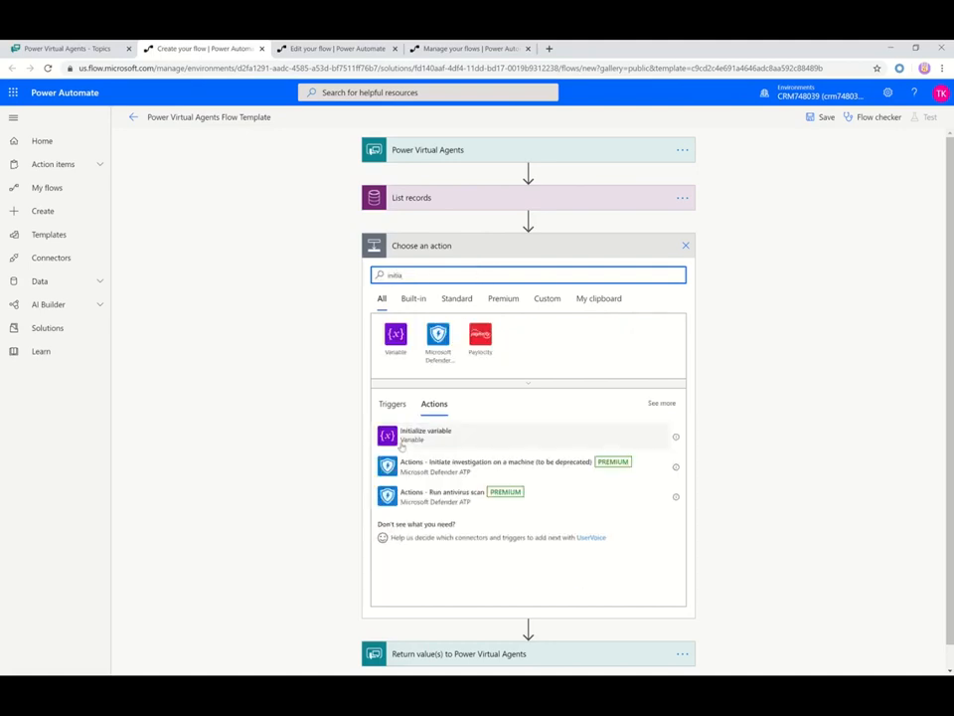
pyautogui.click(418, 432)
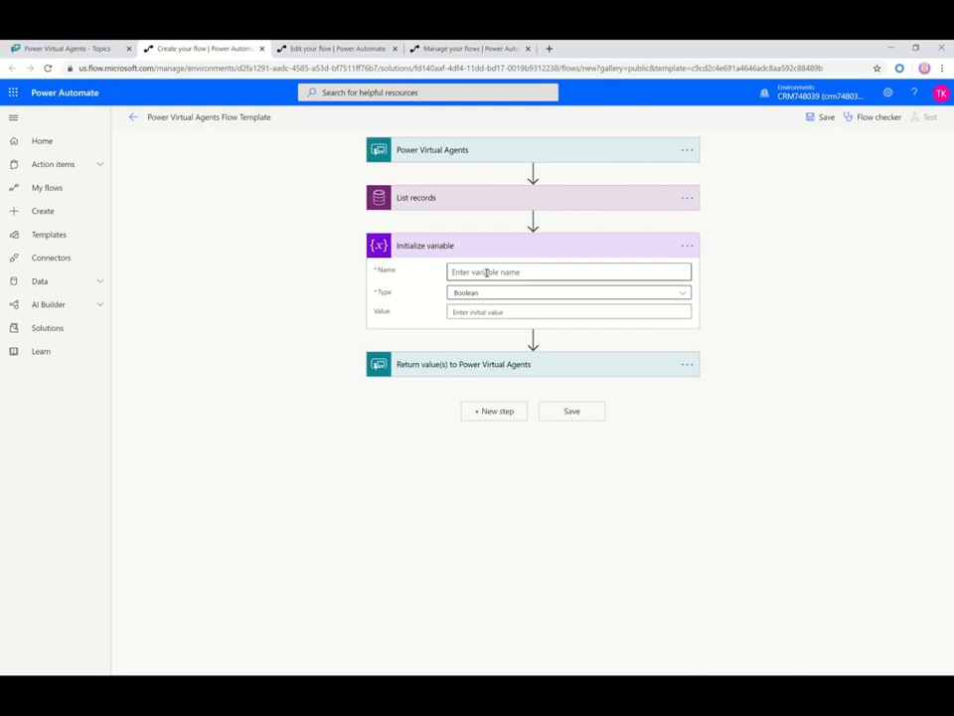
pyautogui.click(486, 272)
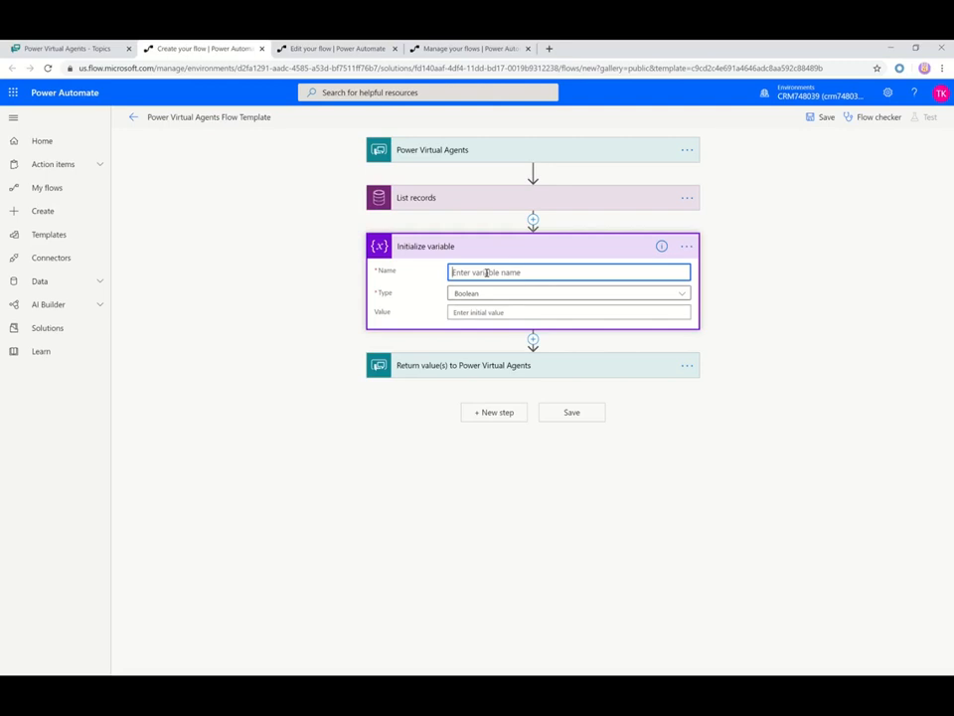
pyautogui.write('CaseNumber')
pyautogui.click(494, 294)
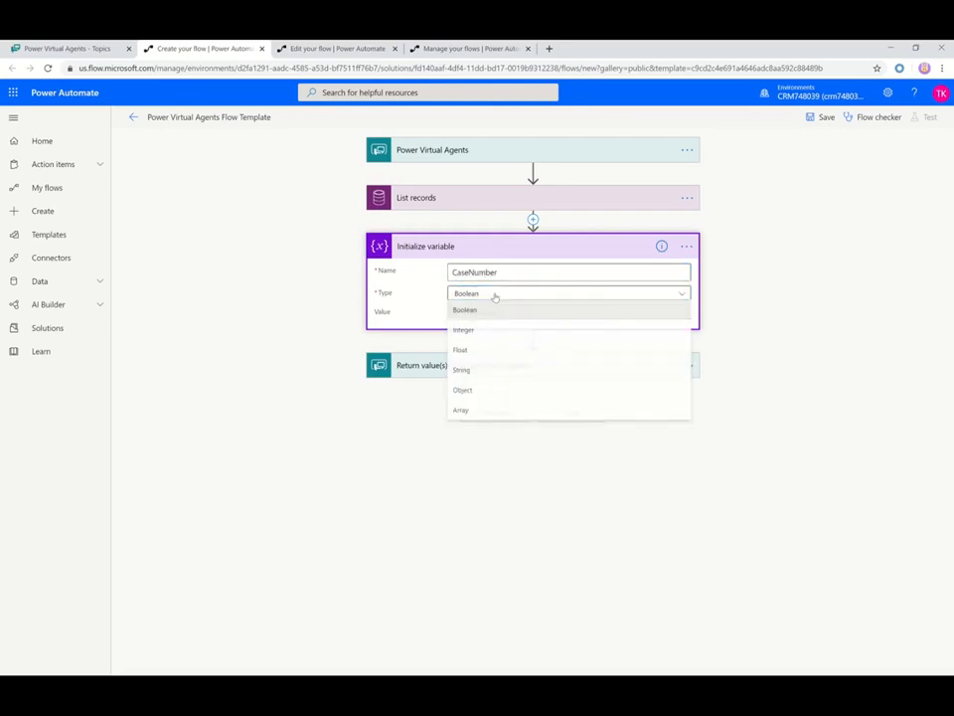
pyautogui.click(473, 371)
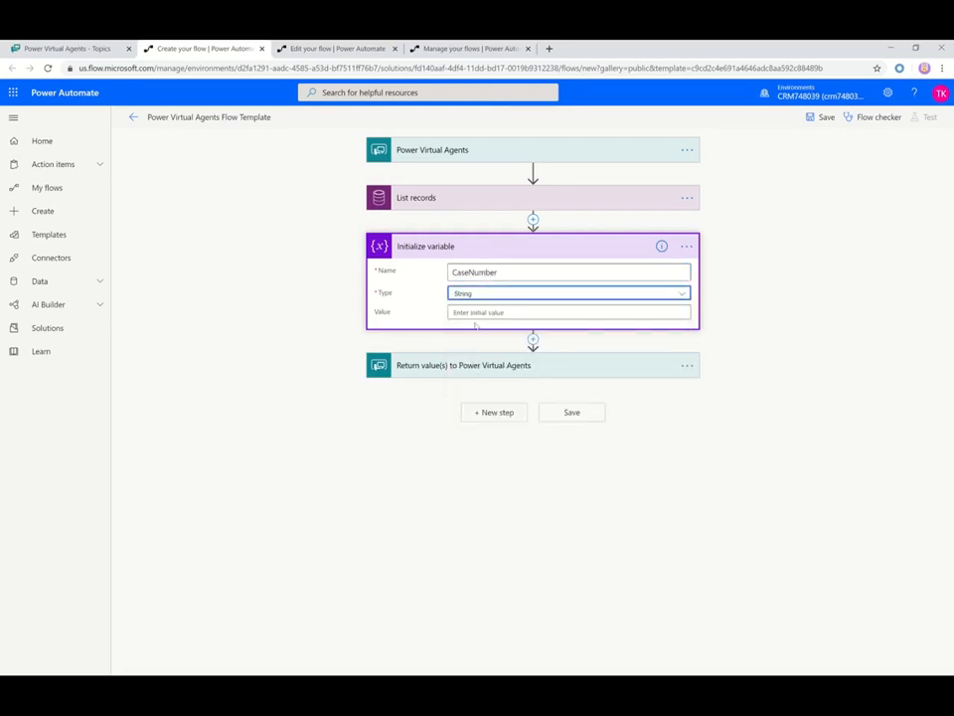
# Insert an Apply to each loop after Initialize variable, iterating over the value output of List records
pyautogui.click(512, 345)
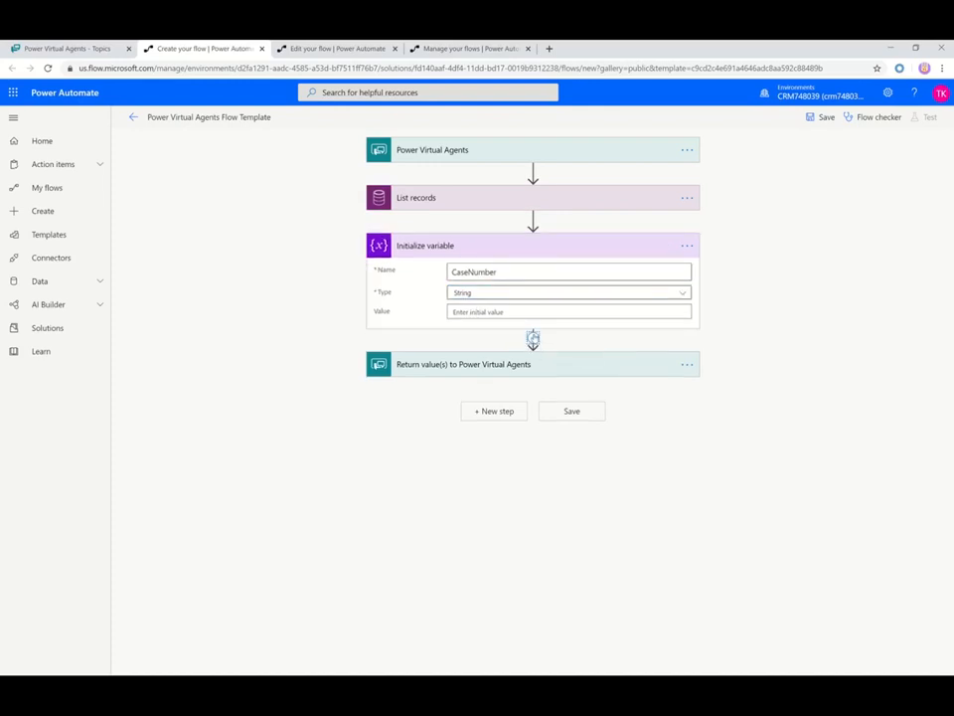
pyautogui.click(533, 338)
pyautogui.click(527, 354)
pyautogui.write('apply')
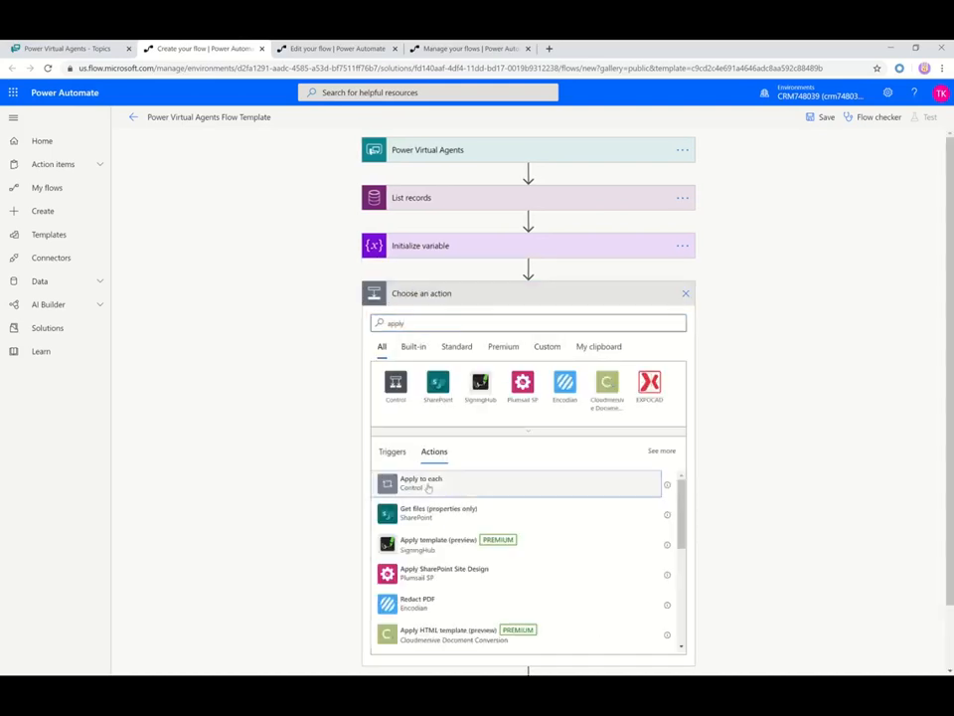
pyautogui.click(418, 481)
pyautogui.click(516, 397)
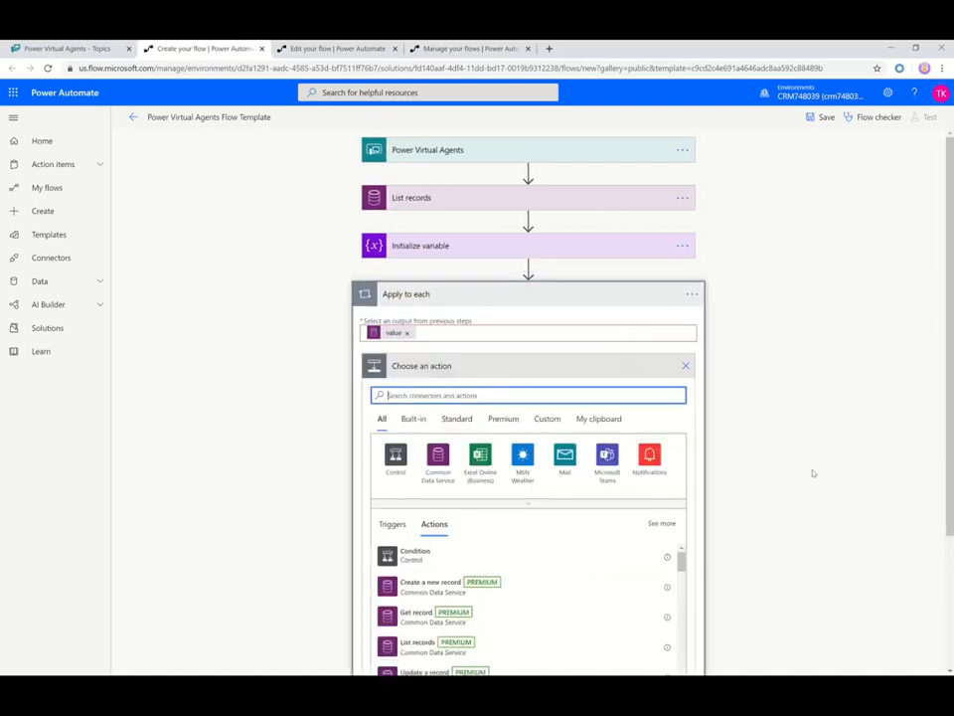
# Add a Create a new record action inside the Apply to each loop for the Cases entity in the CRM748039 environment
pyautogui.scroll(-2, 945, 439)
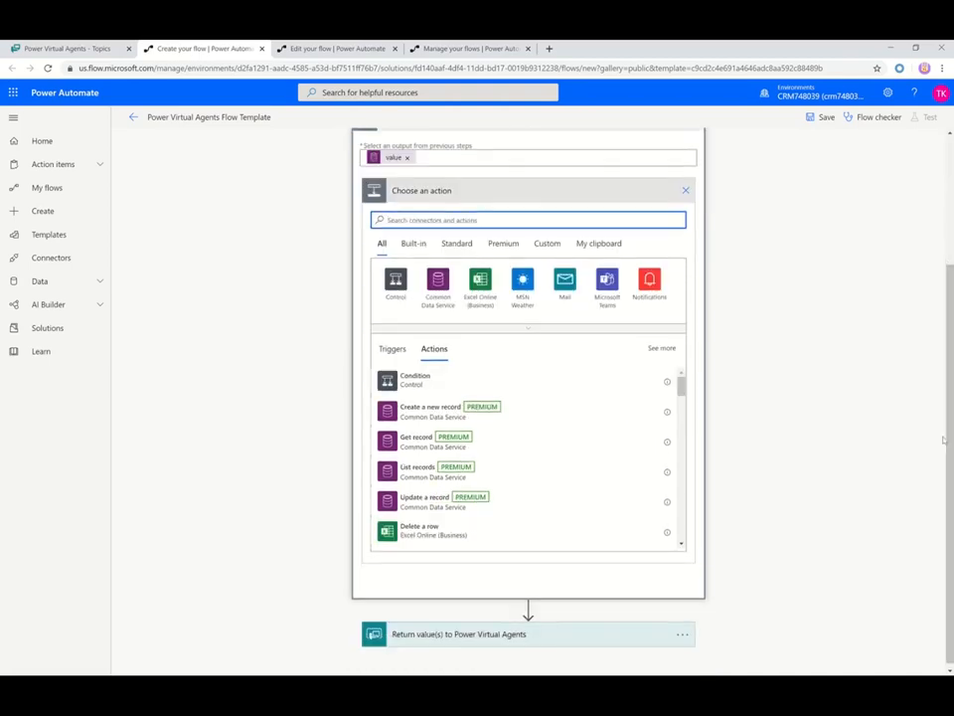
pyautogui.scroll(1, 944, 439)
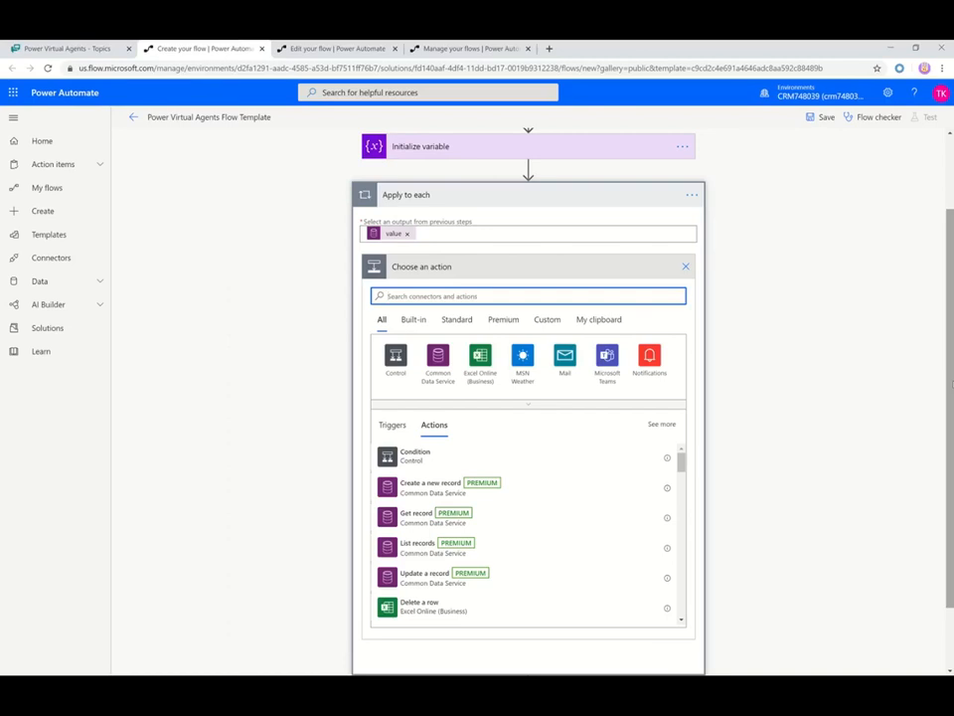
pyautogui.click(449, 490)
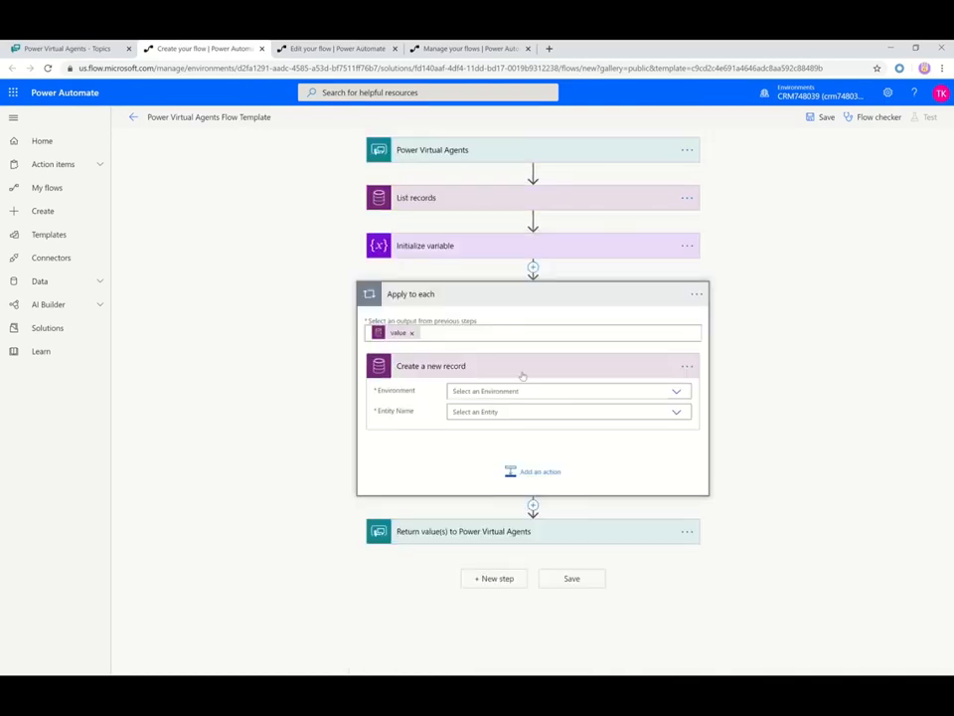
pyautogui.click(677, 393)
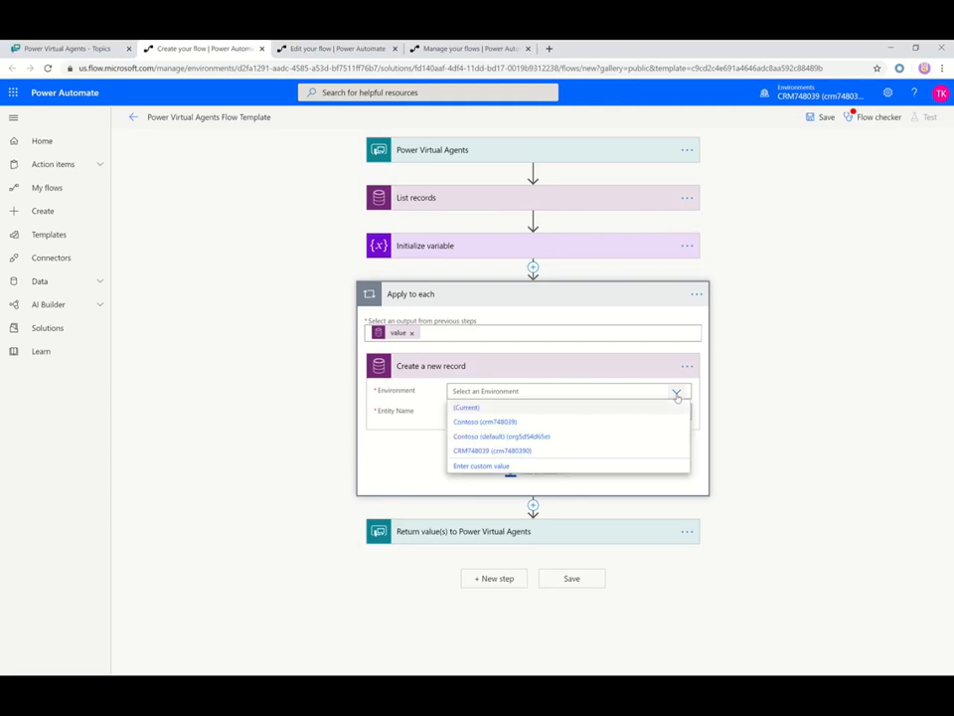
pyautogui.click(537, 453)
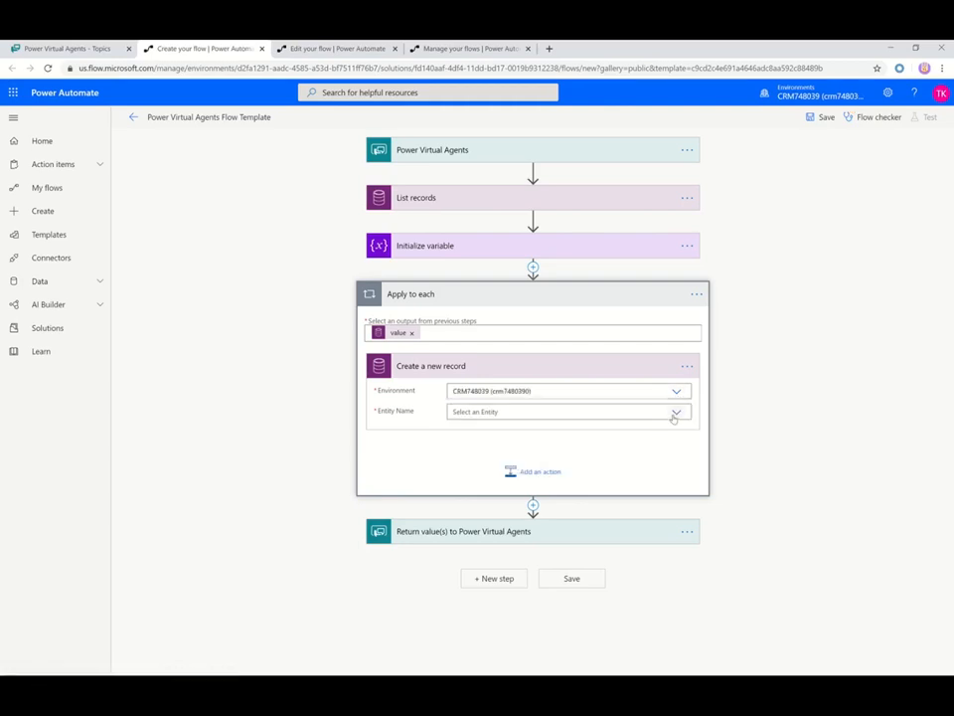
pyautogui.click(681, 413)
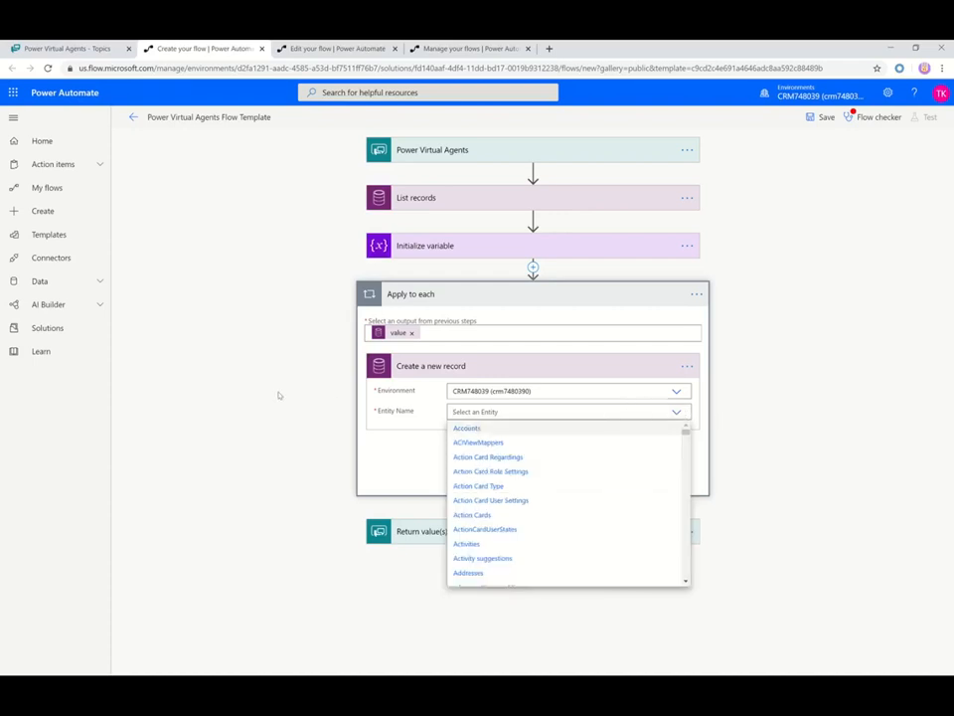
pyautogui.write('Case')
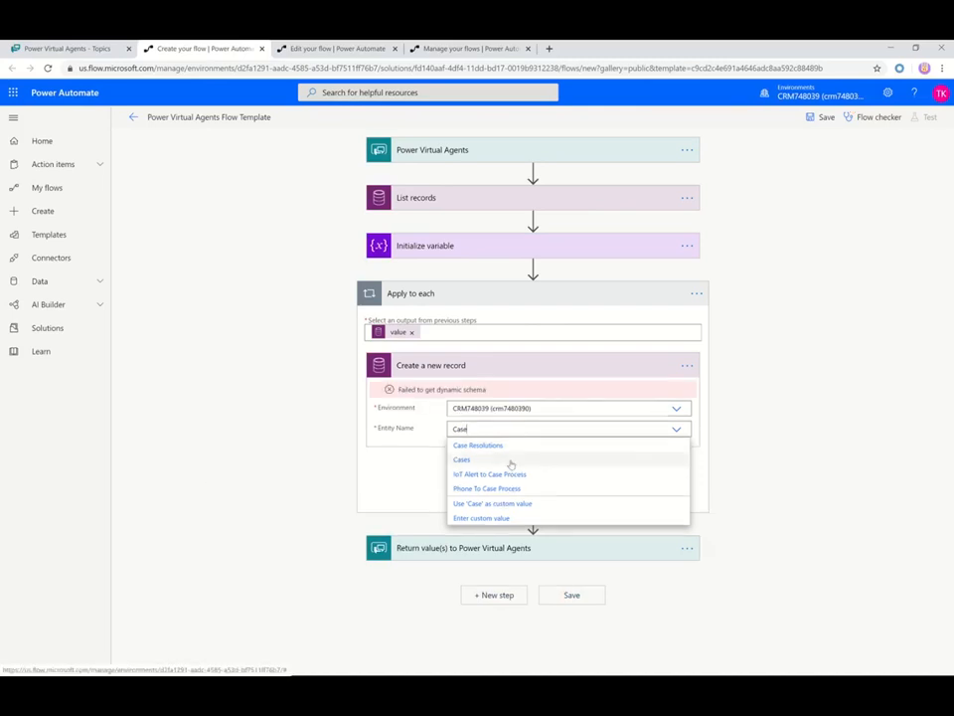
pyautogui.click(510, 462)
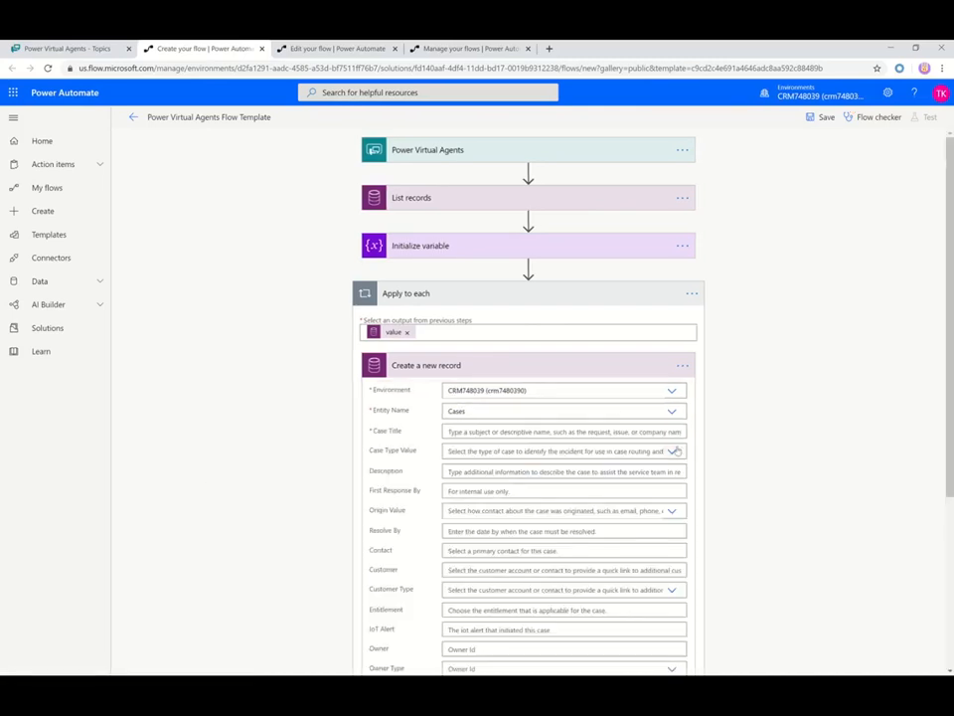
# Set the new record's Case Title to Problem by Bot and its Description to the ProblemDescription input
pyautogui.click(639, 434)
pyautogui.write('Problem by Bot')
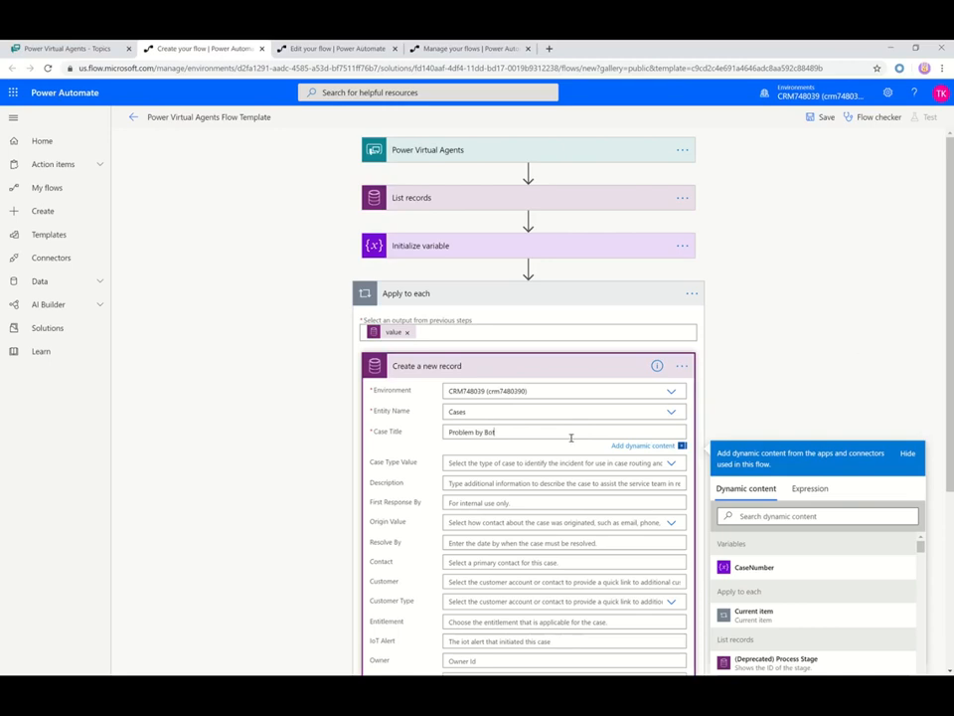
pyautogui.scroll(-2, 951, 282)
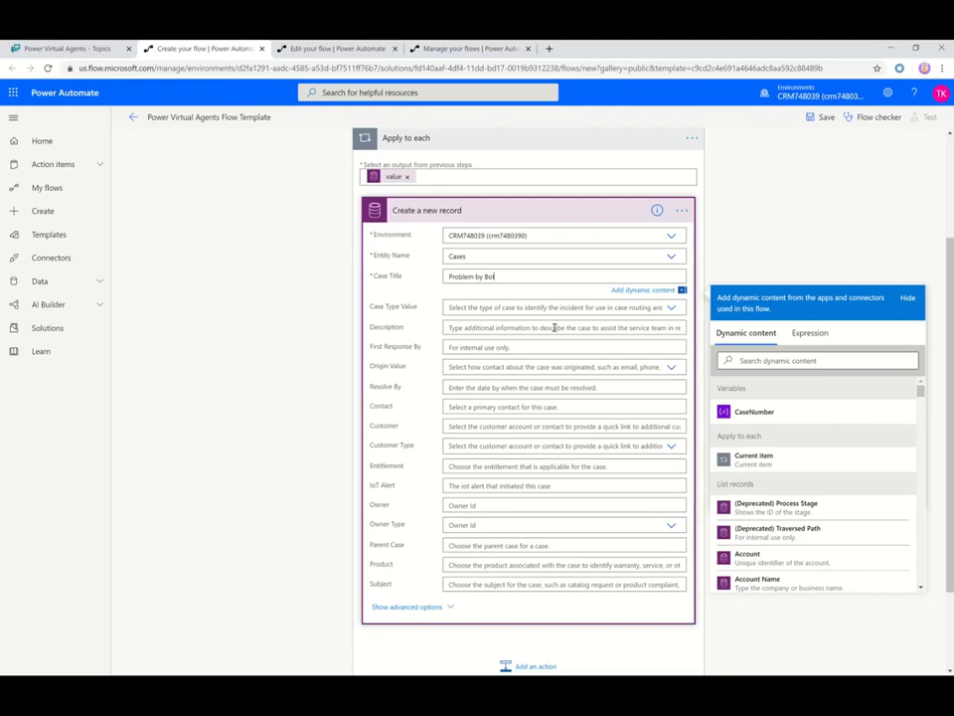
pyautogui.click(554, 327)
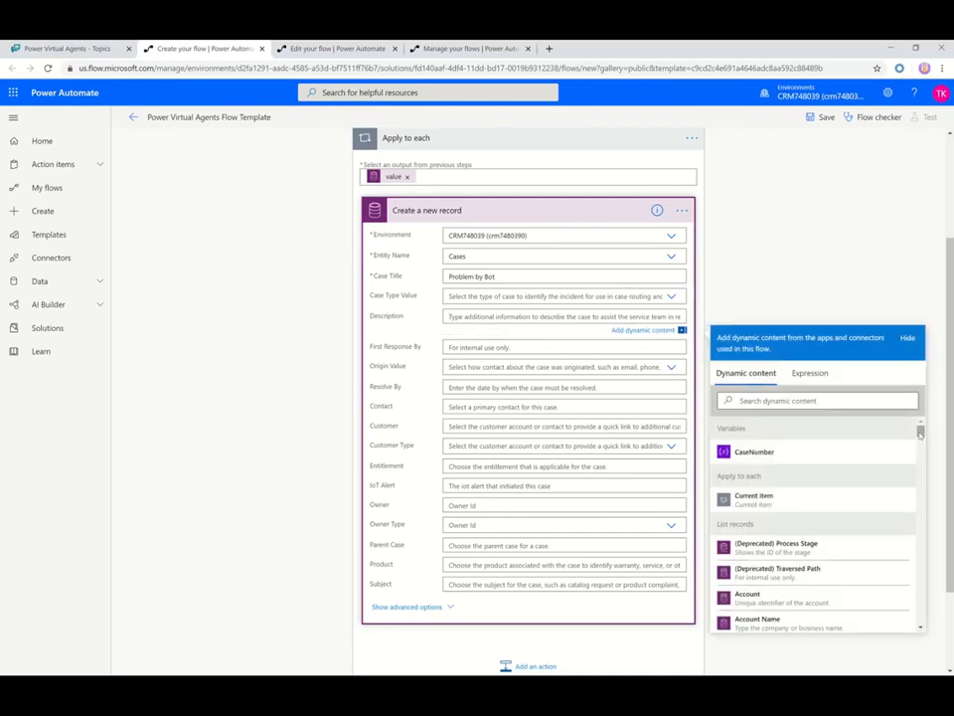
pyautogui.scroll(-5, 907, 605)
pyautogui.scroll(-10, 906, 606)
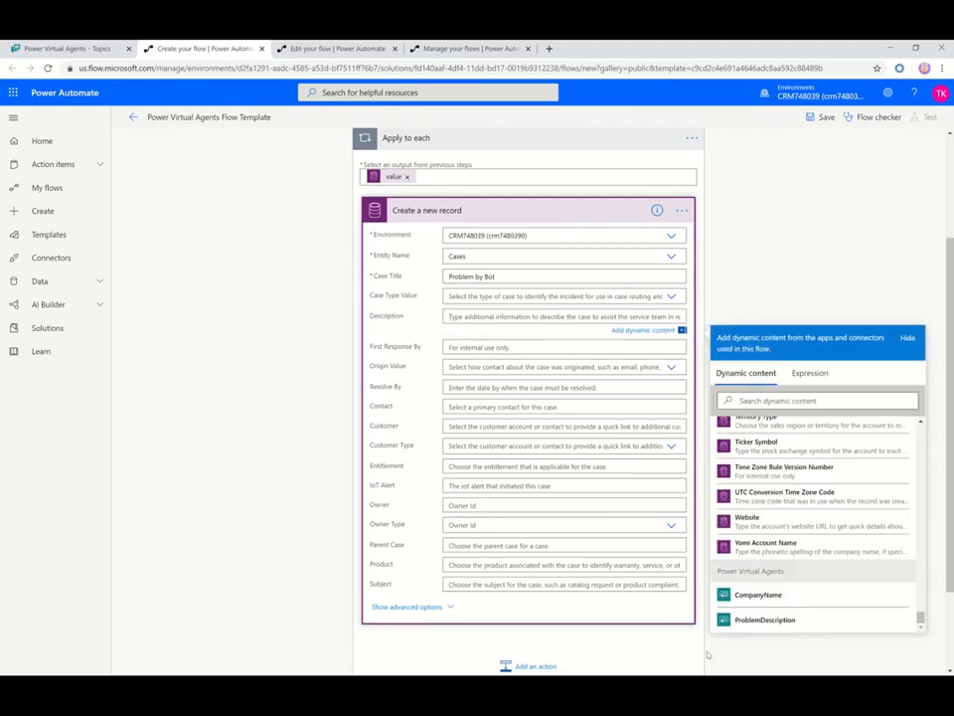
pyautogui.click(765, 620)
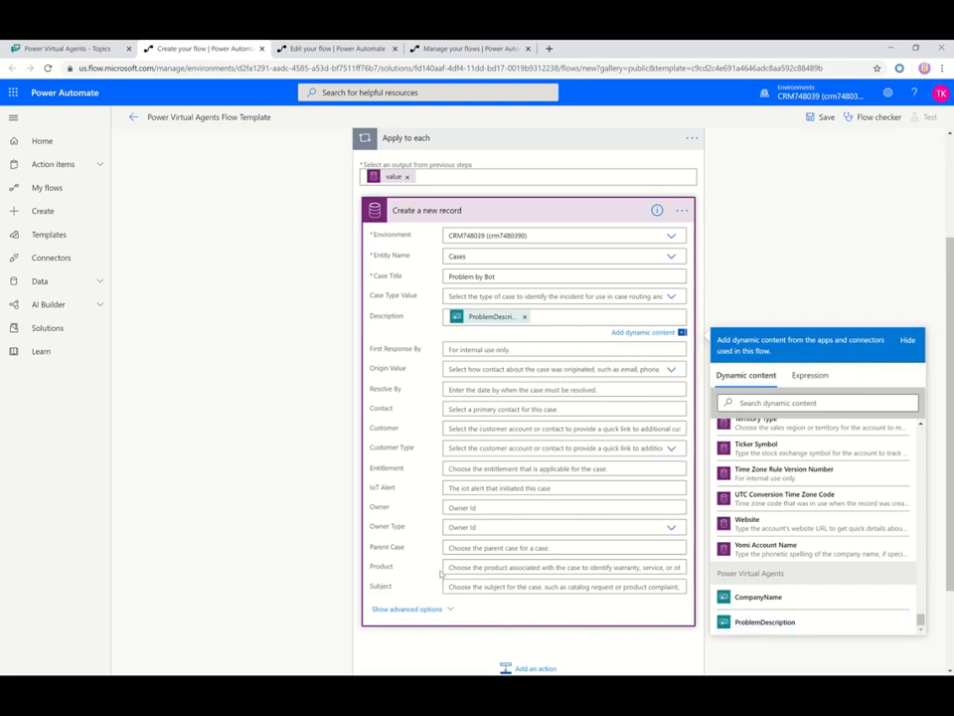
# Set the new case's Customer to the Account identifier from List records and its Customer Type to accounts
pyautogui.click(485, 427)
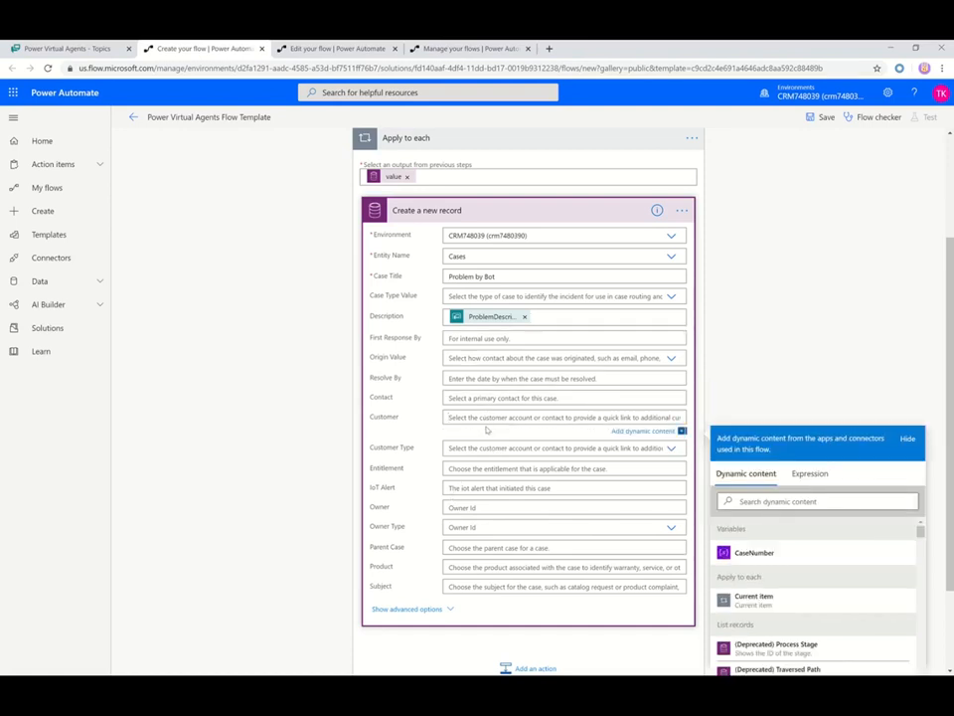
pyautogui.click(831, 494)
pyautogui.write('uni')
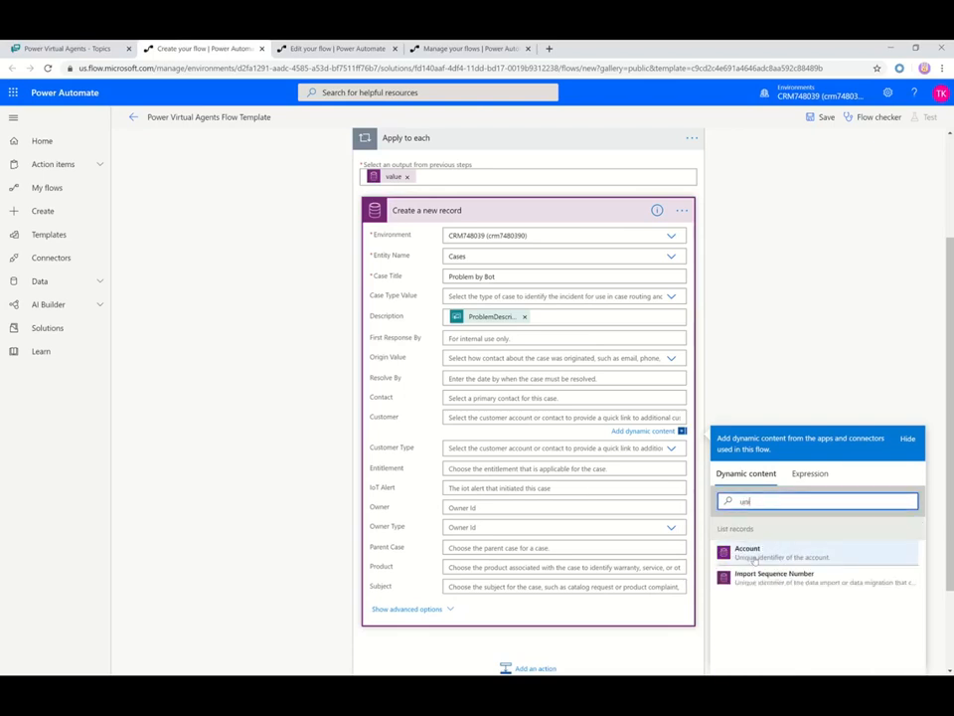
pyautogui.click(753, 557)
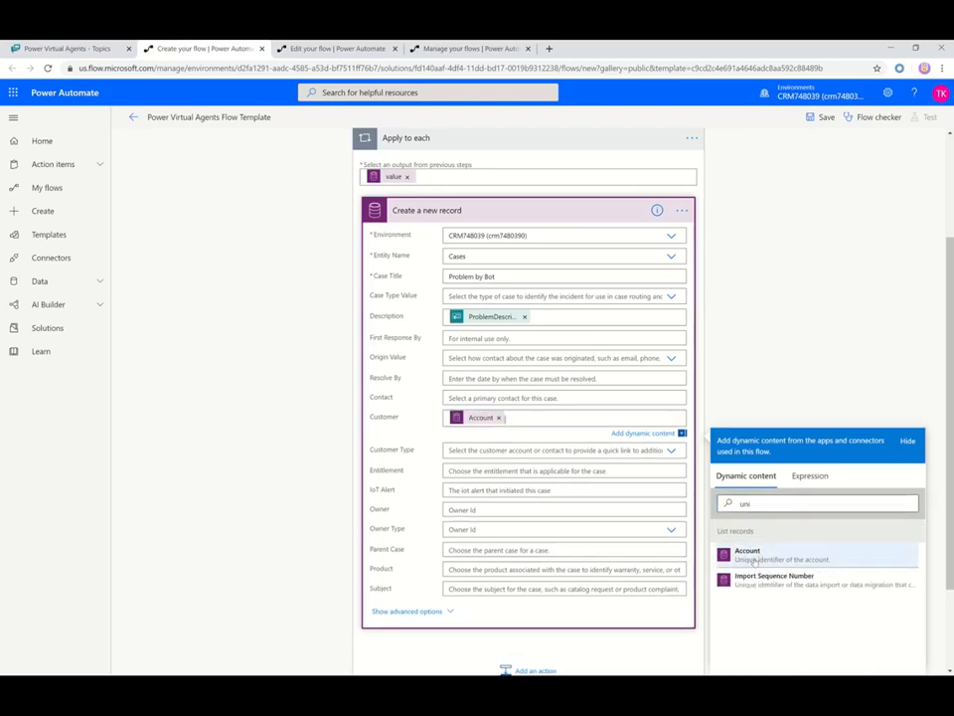
pyautogui.click(509, 449)
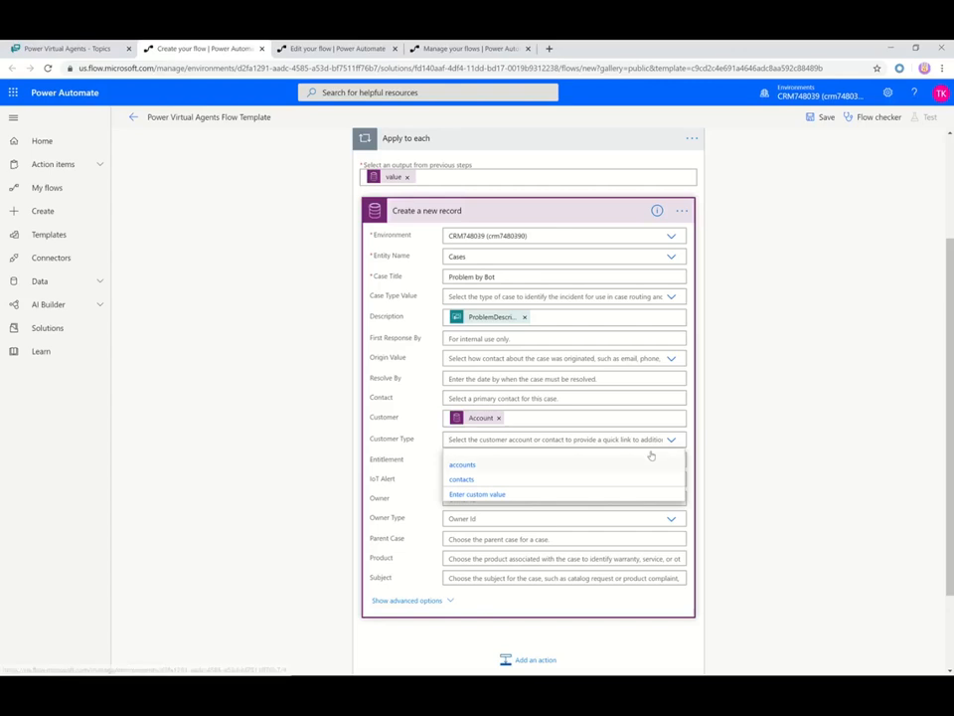
pyautogui.click(573, 467)
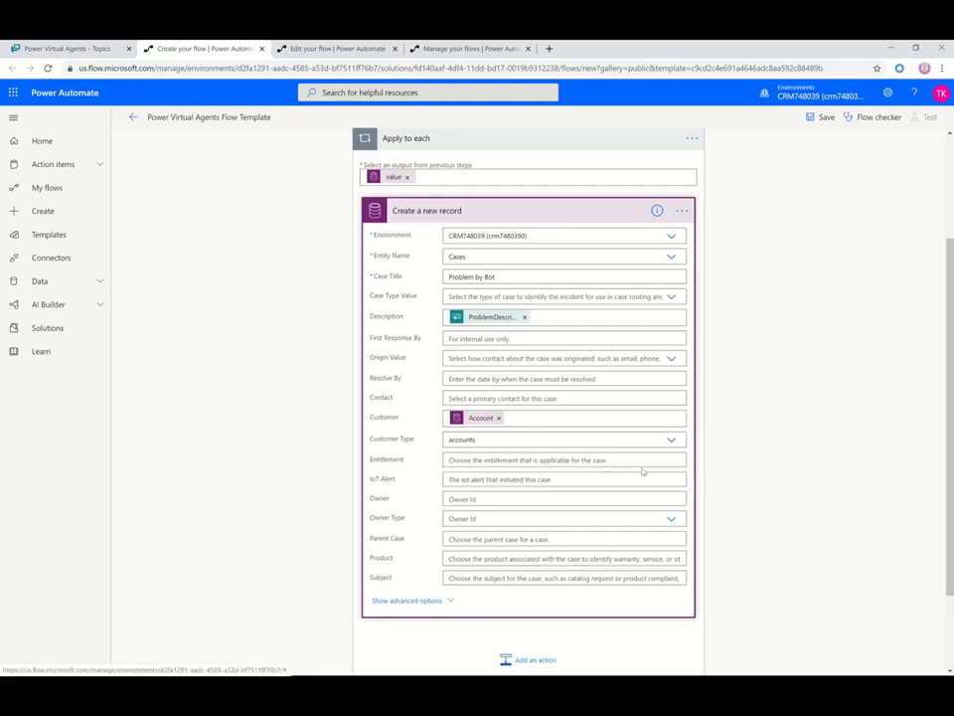
# Add a Set variable action after Create a new record inside the loop, targeting the CaseNumber variable
pyautogui.click(528, 659)
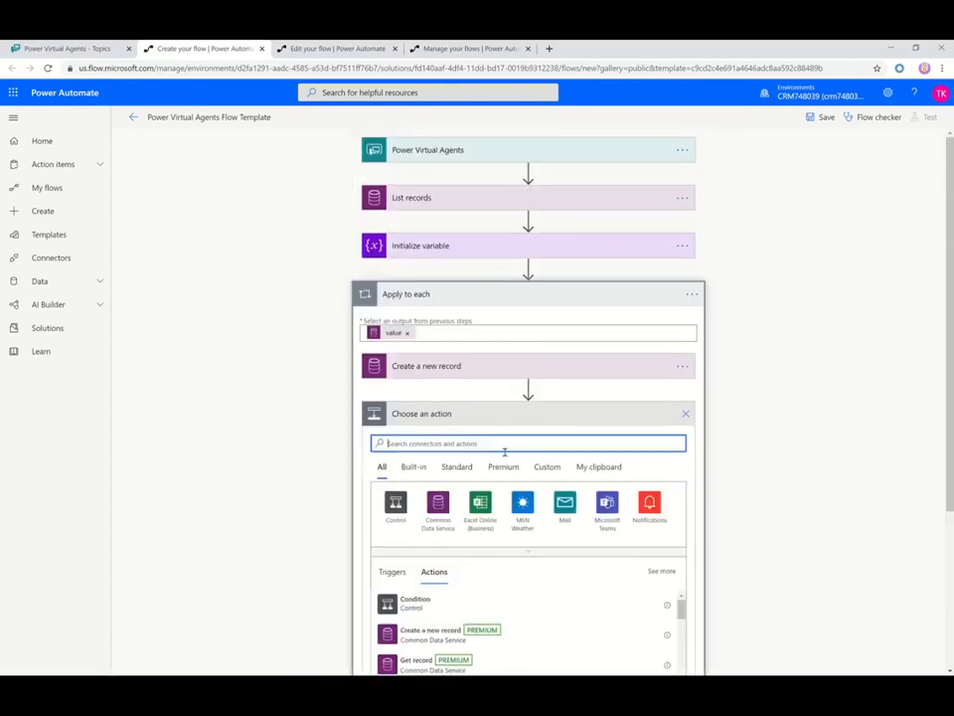
pyautogui.write('var')
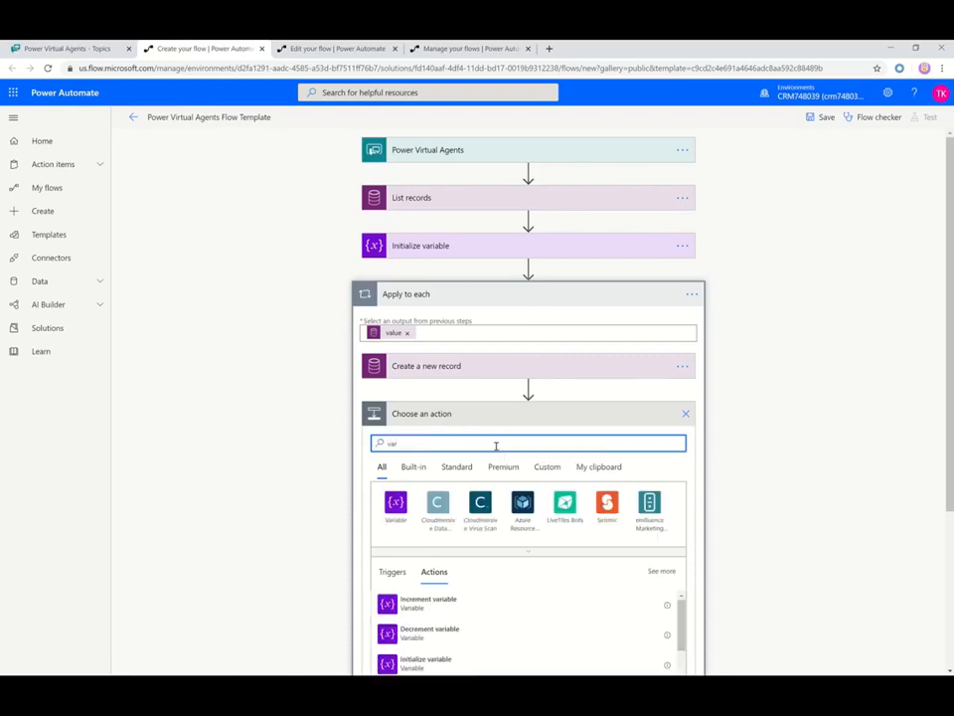
pyautogui.scroll(-4, 947, 542)
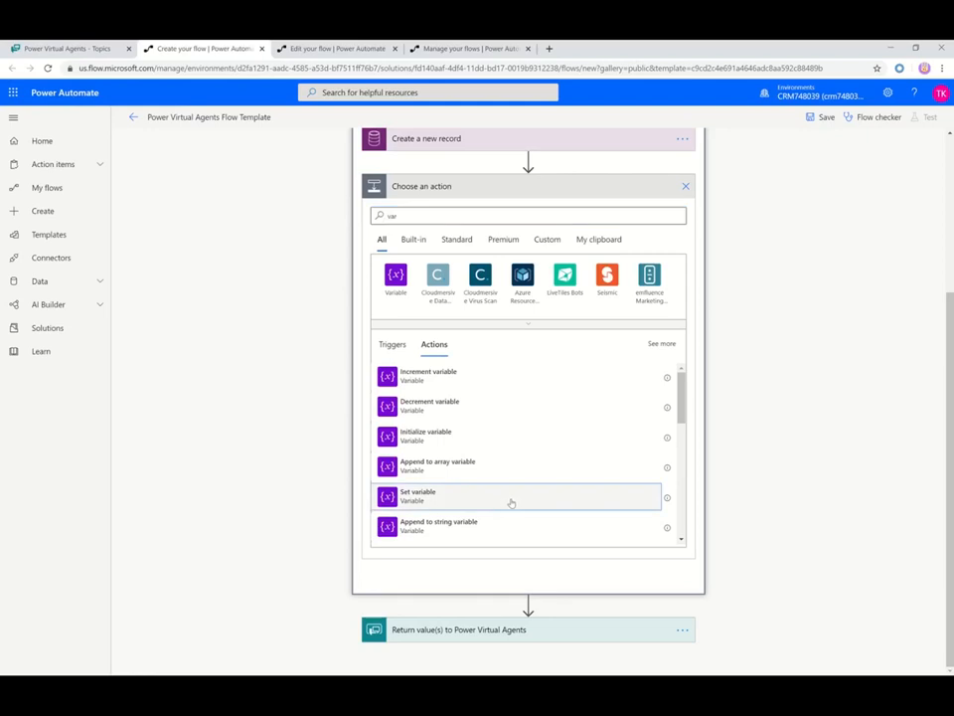
pyautogui.click(509, 497)
pyautogui.click(509, 440)
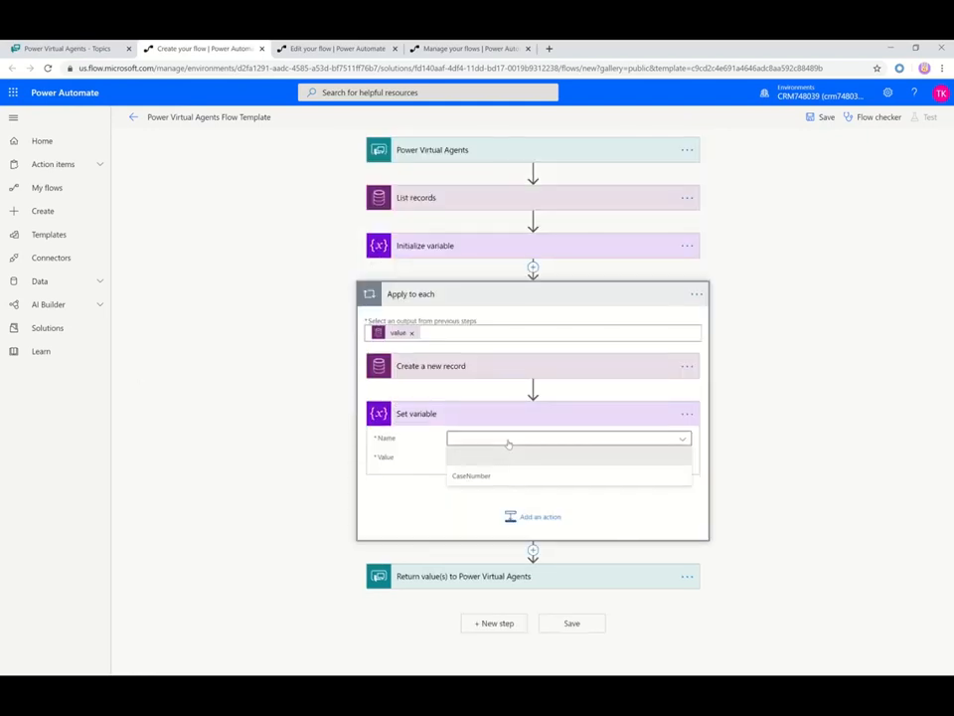
pyautogui.click(500, 477)
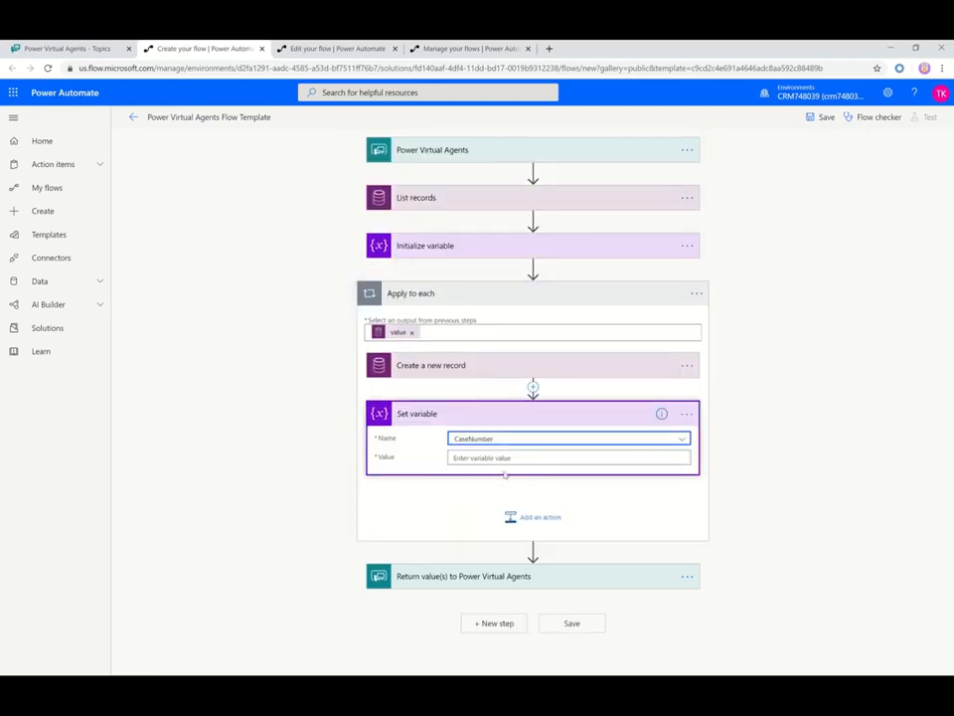
# Set the variable's value to the Case Number output of the Create a new record action
pyautogui.click(513, 457)
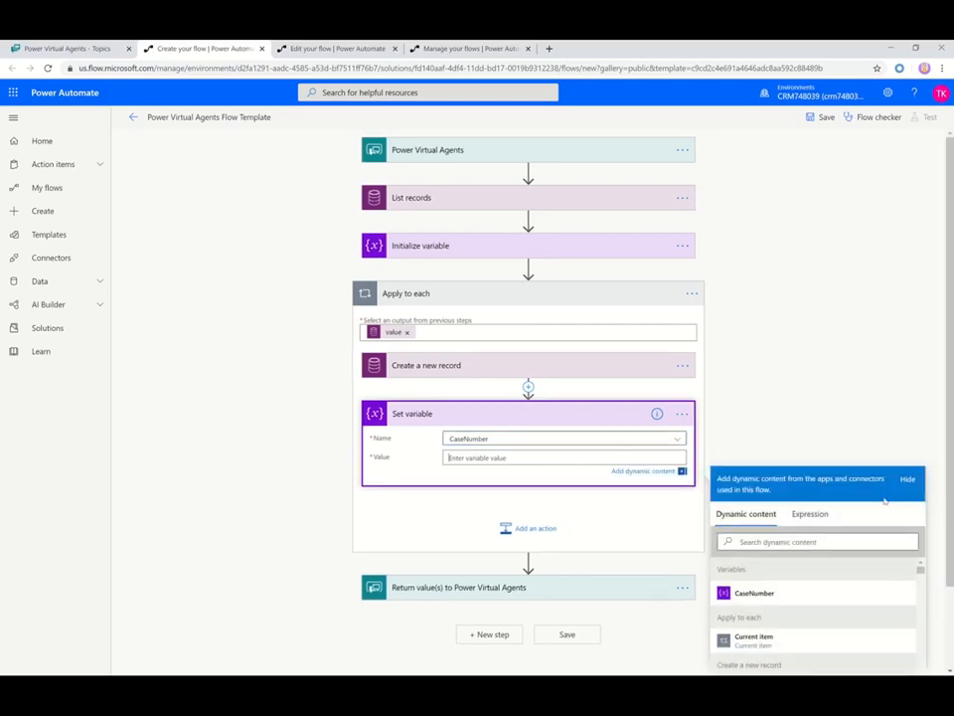
pyautogui.scroll(-1, 952, 619)
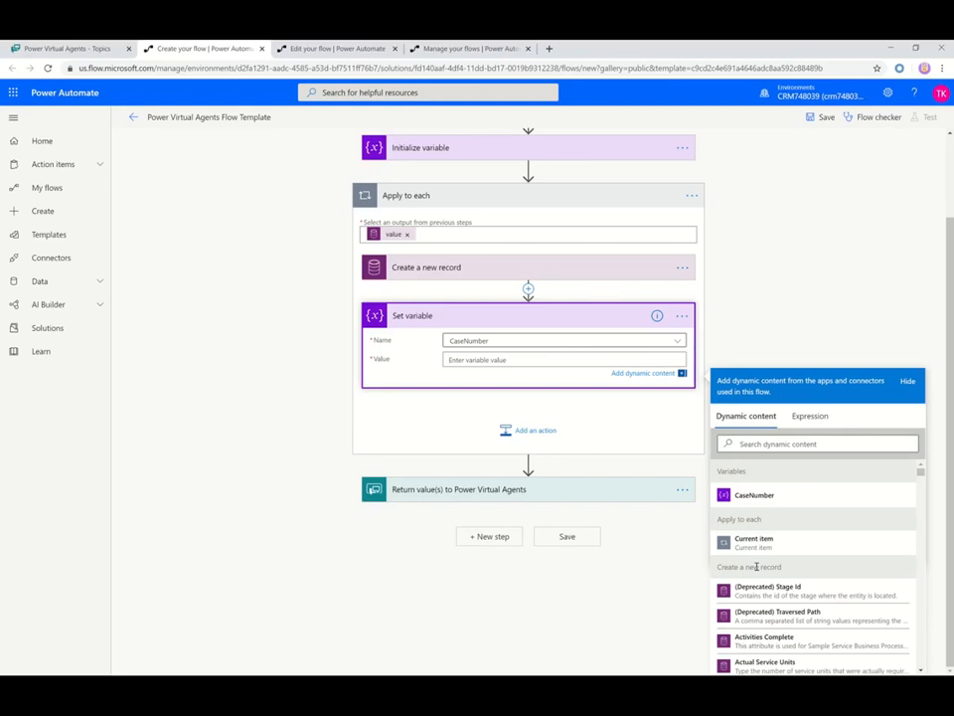
pyautogui.click(795, 444)
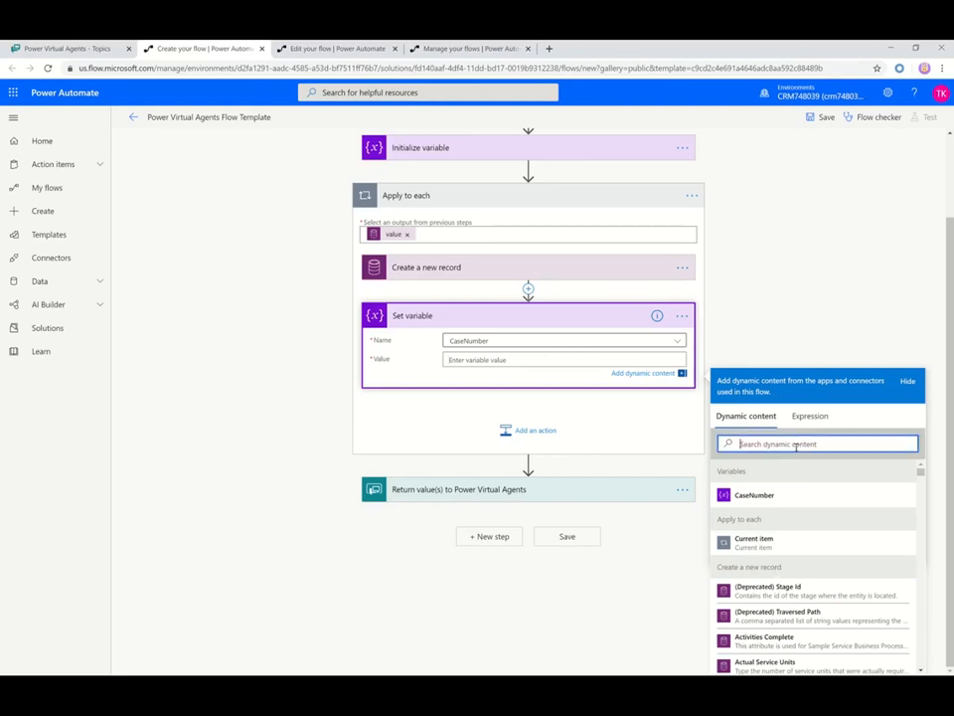
pyautogui.write('cas')
pyautogui.click(765, 567)
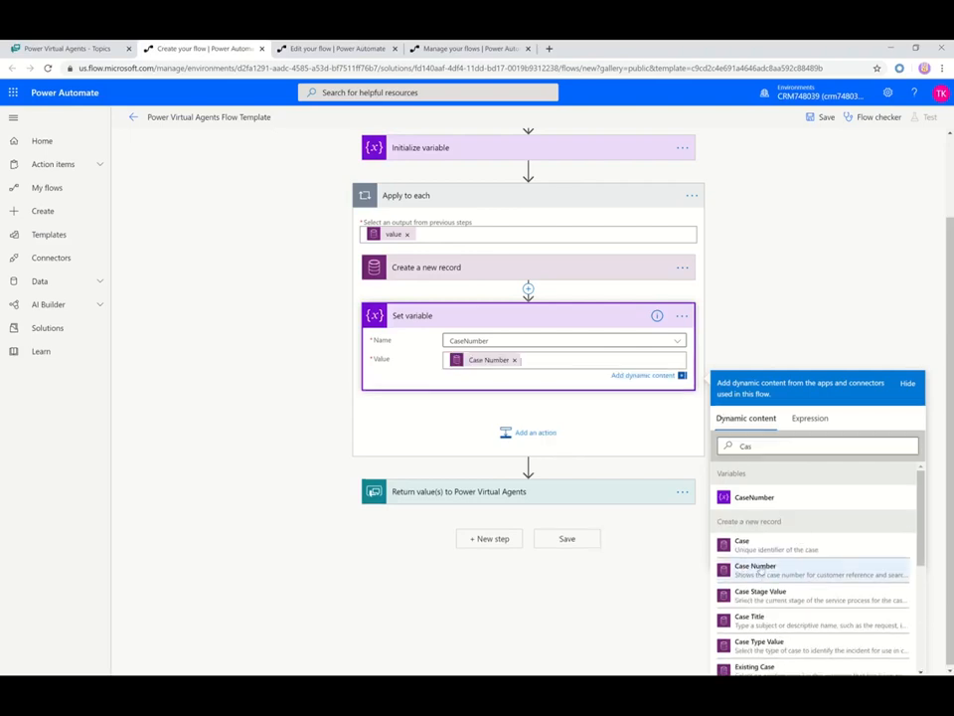
# Add a text output named Case Number returning the CaseNumber variable to Power Virtual Agents, and save the flow
pyautogui.click(521, 579)
pyautogui.click(416, 600)
pyautogui.click(394, 621)
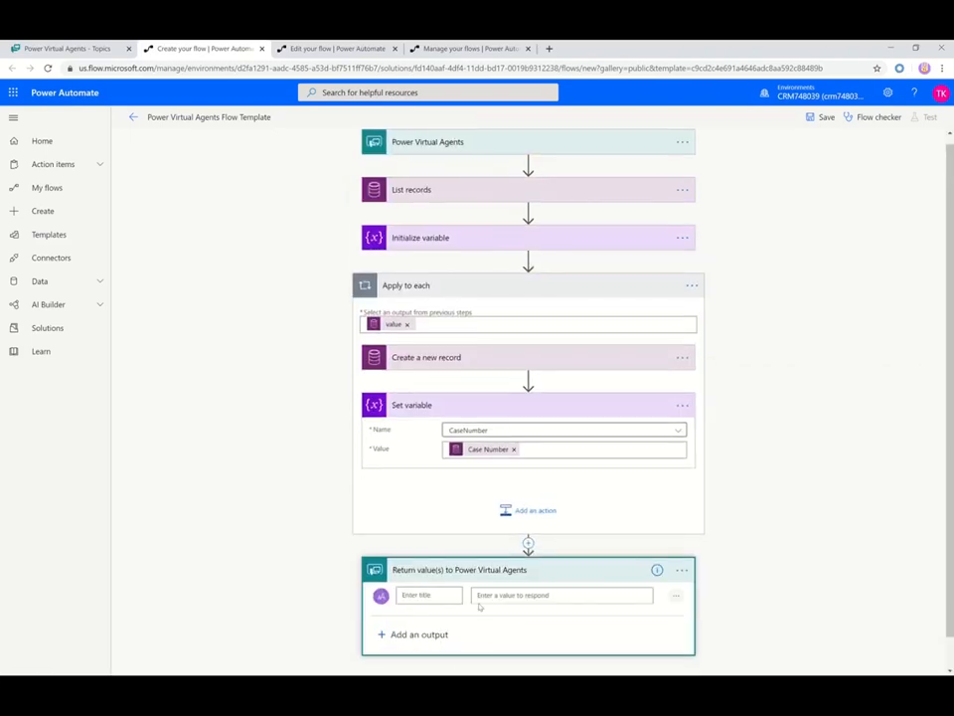
pyautogui.click(437, 594)
pyautogui.write('Case Number')
pyautogui.click(503, 597)
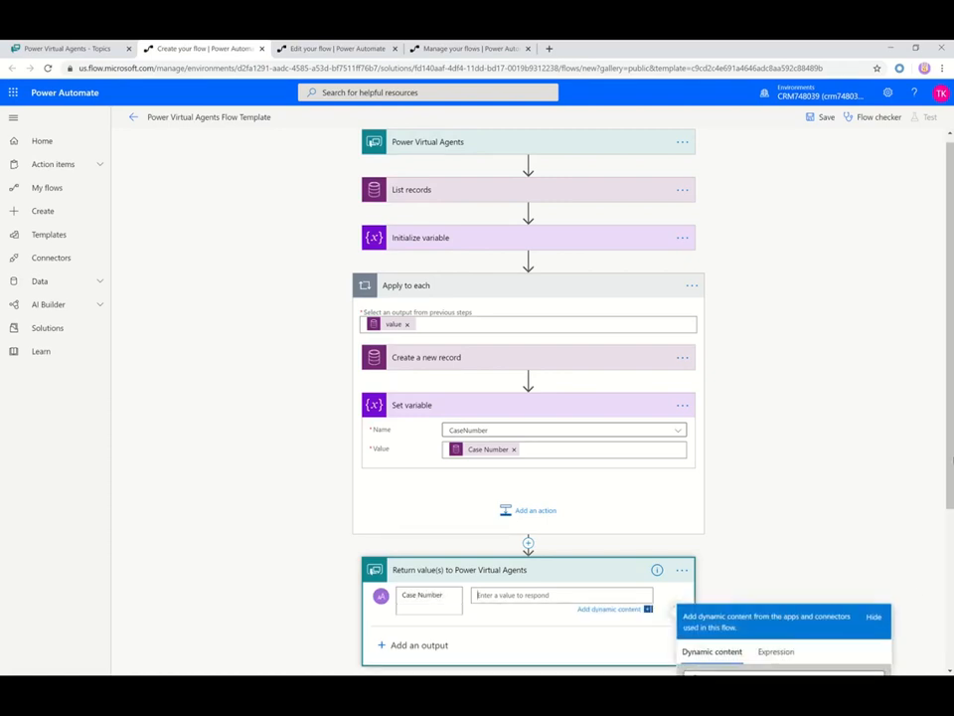
pyautogui.scroll(-3, 696, 577)
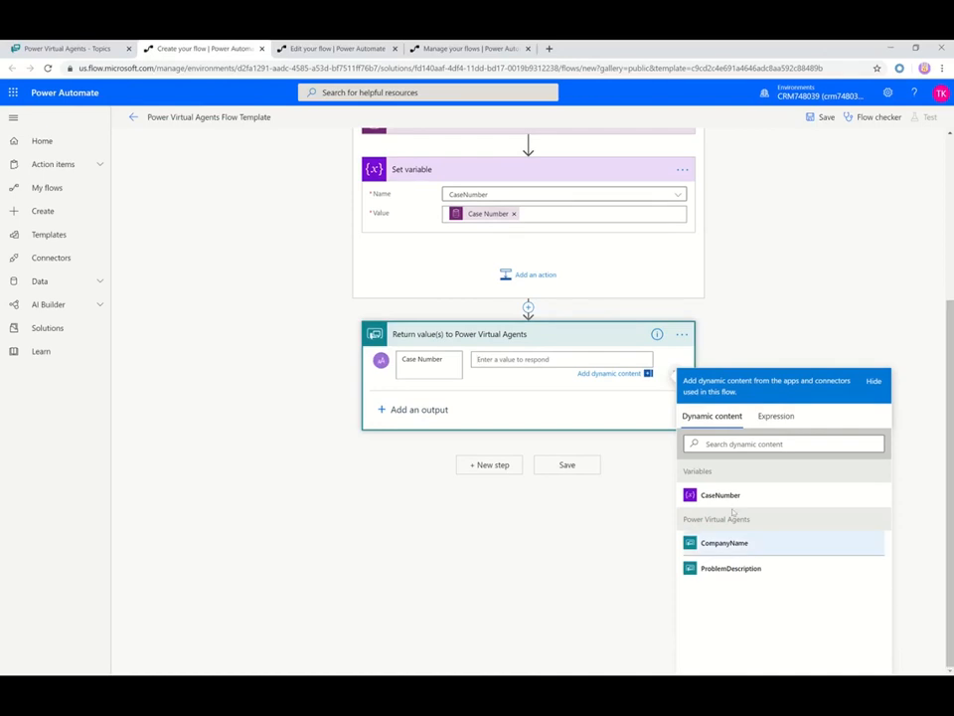
pyautogui.click(718, 495)
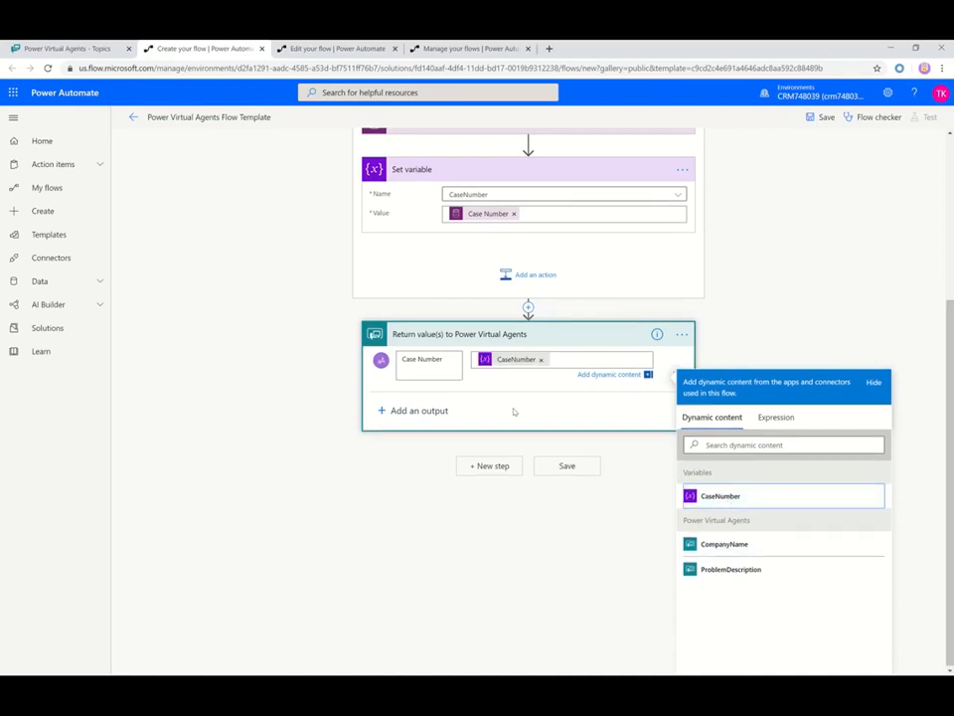
pyautogui.click(596, 460)
pyautogui.scroll(3, 578, 466)
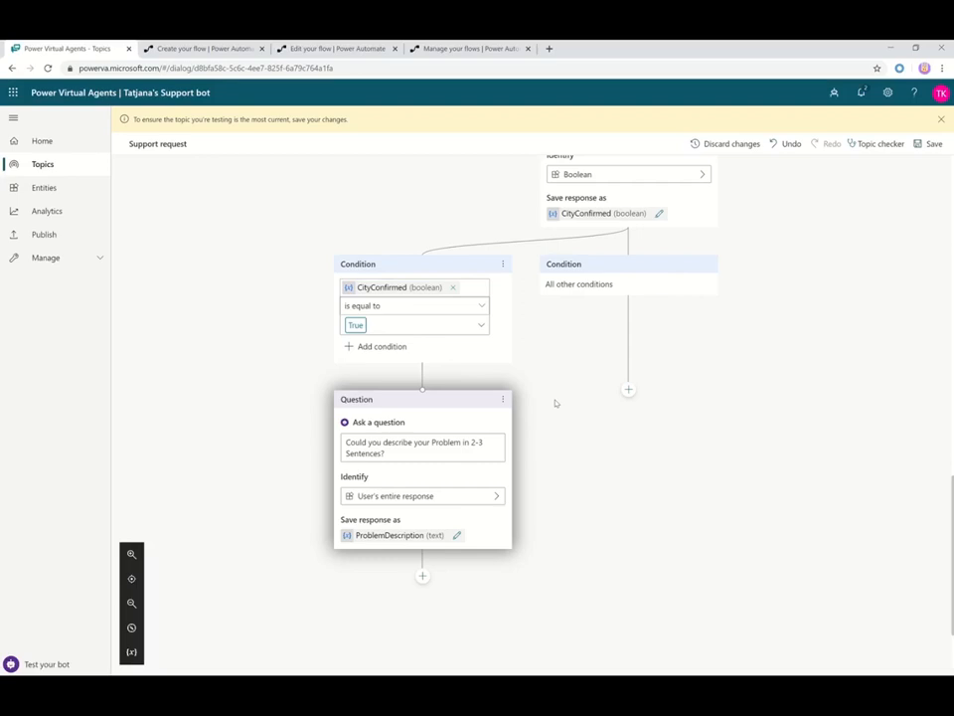
# Switch to Power Automate, rename the Power Virtual Agents Flow Template flow to CreateCase PVA, and save it
pyautogui.click(422, 575)
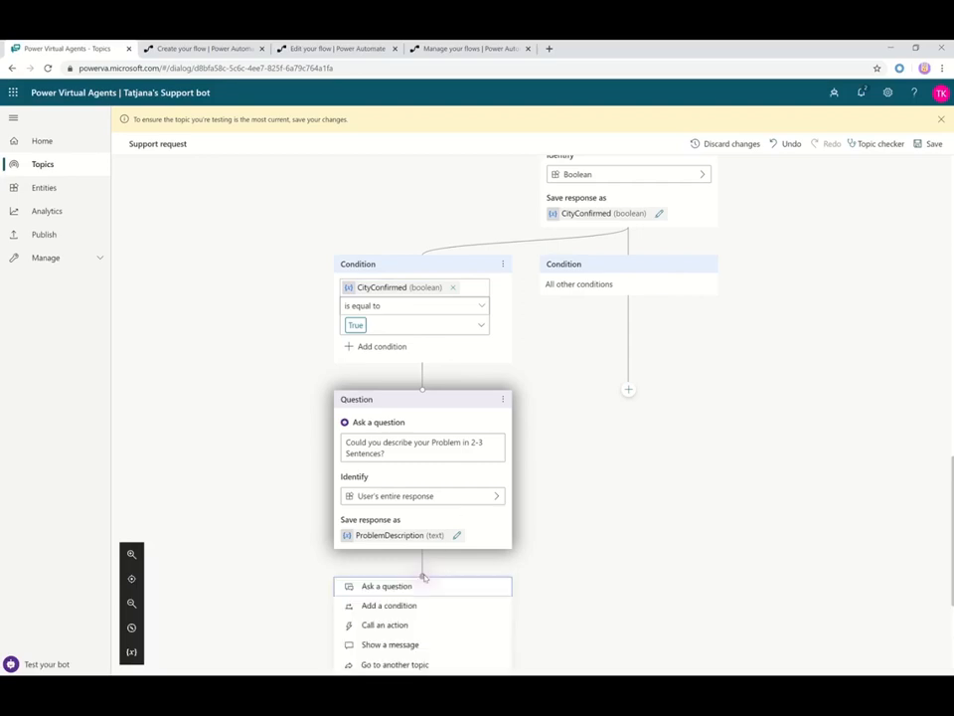
pyautogui.click(423, 625)
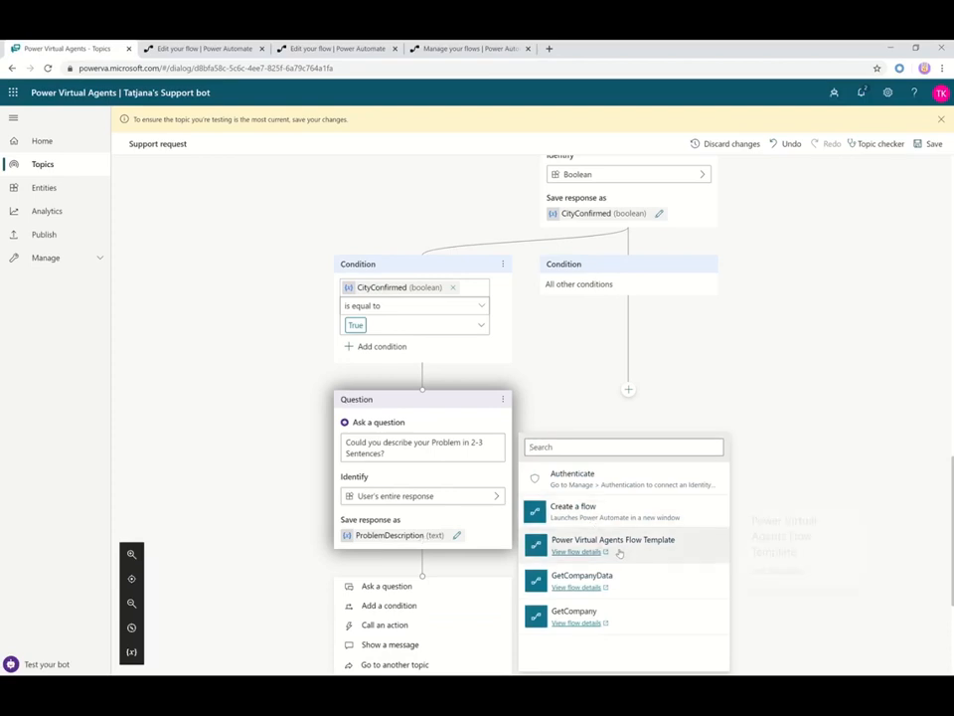
pyautogui.click(204, 48)
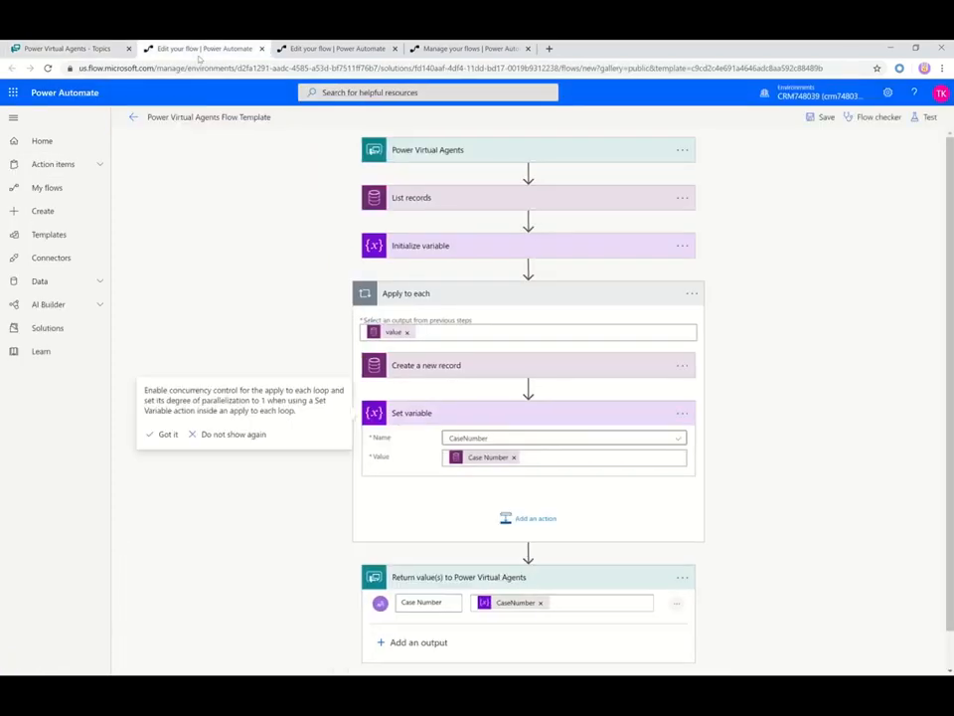
pyautogui.moveTo(148, 117); pyautogui.dragTo(272, 119)
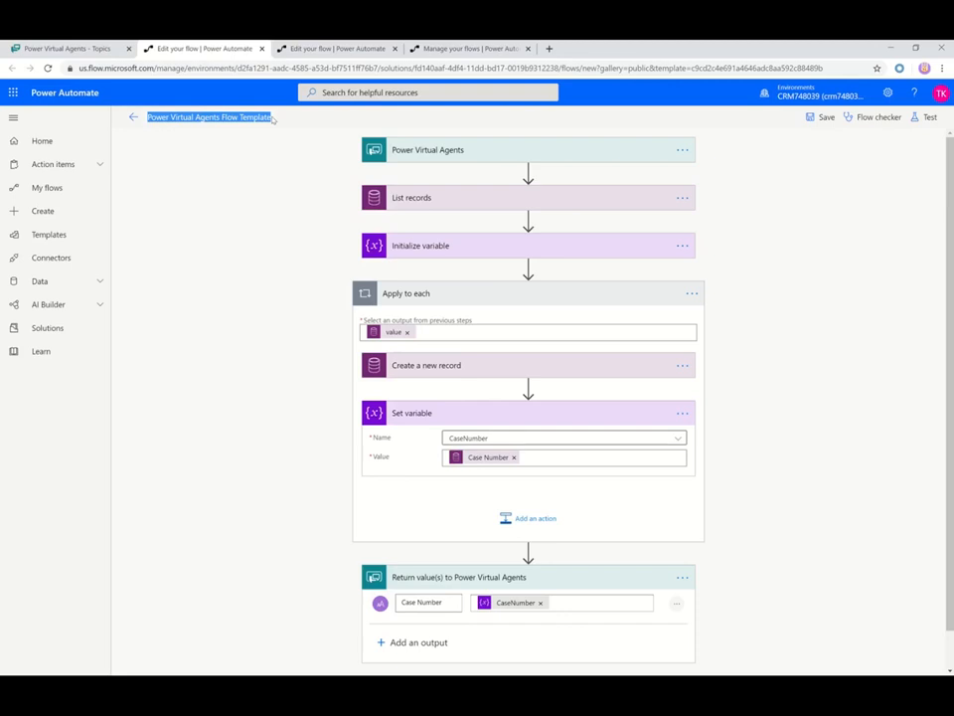
pyautogui.write('CreateCase PVA')
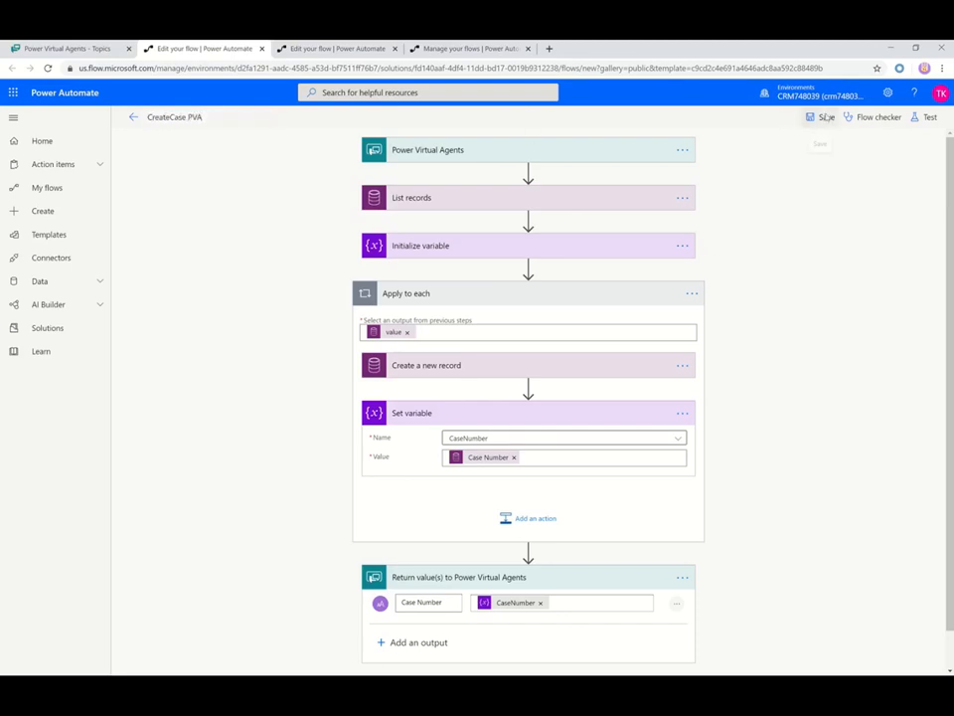
pyautogui.click(825, 117)
# Return to the Support request topic and call the CreateCase PVA flow as an action after the problem description question
pyautogui.click(114, 48)
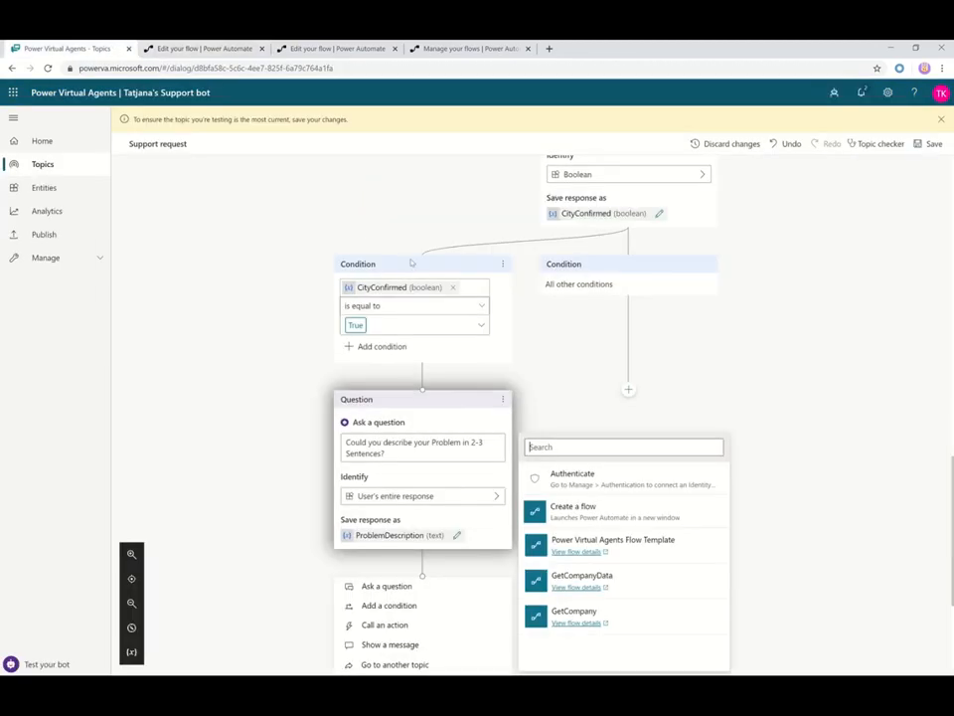
pyautogui.click(740, 430)
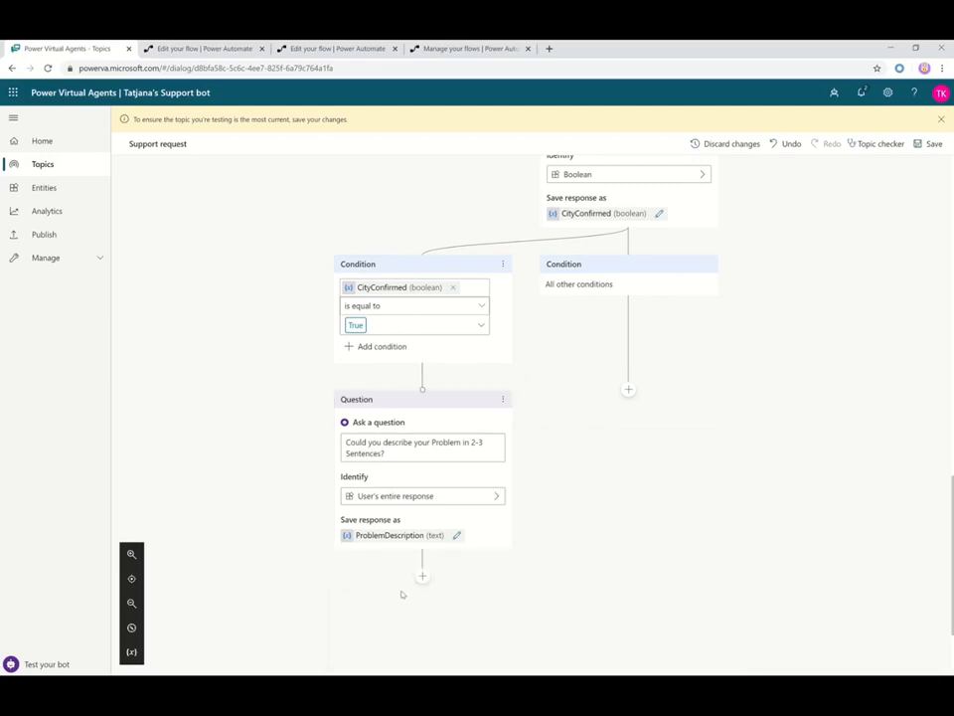
pyautogui.click(424, 577)
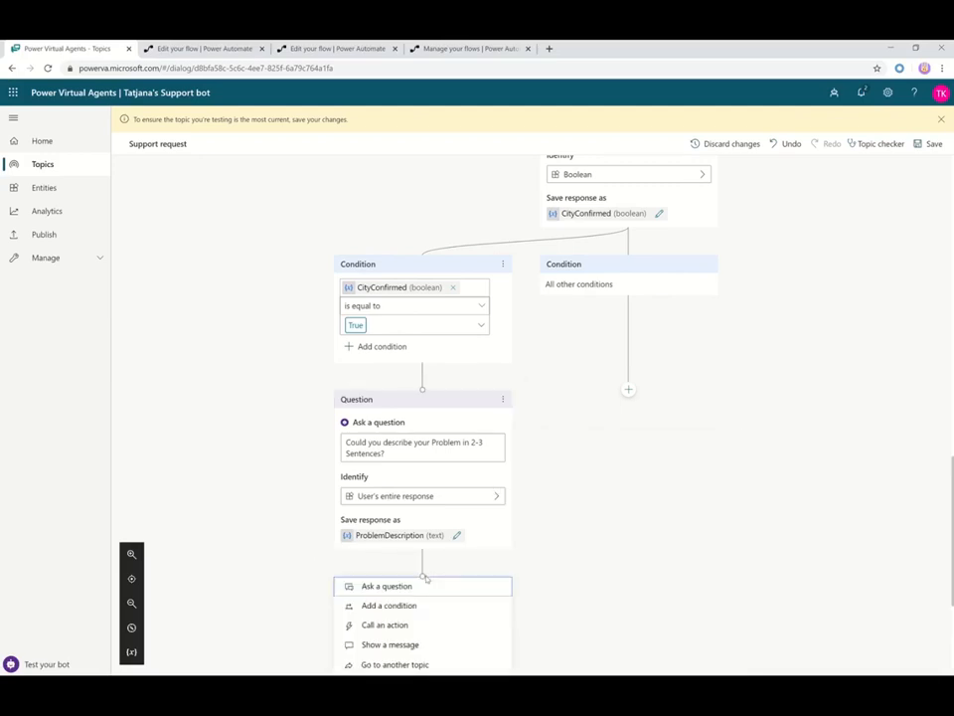
pyautogui.click(429, 628)
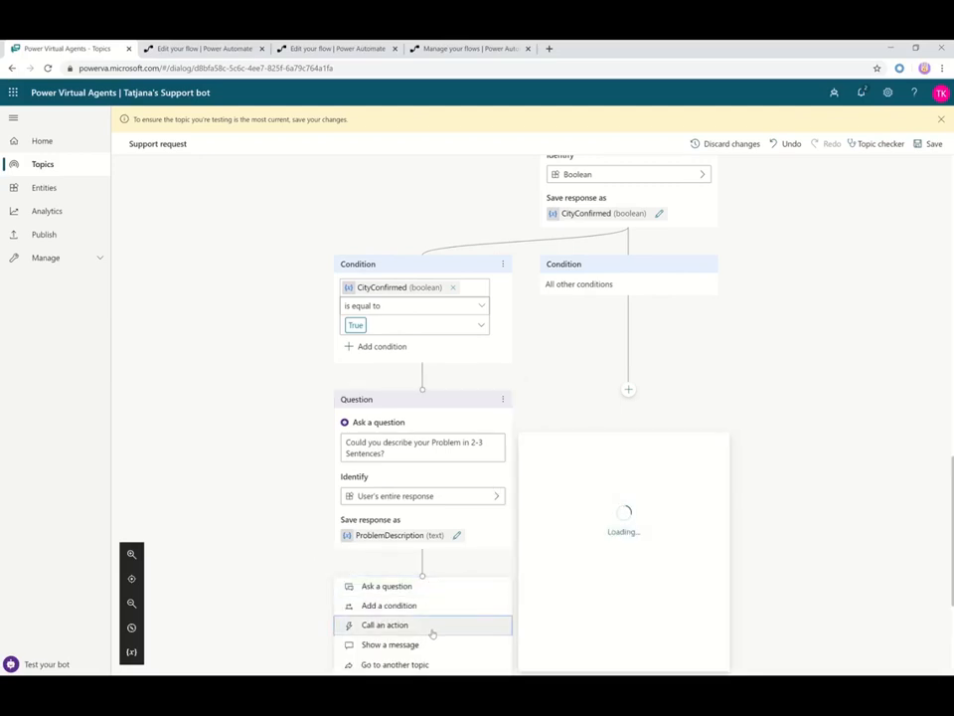
pyautogui.click(656, 547)
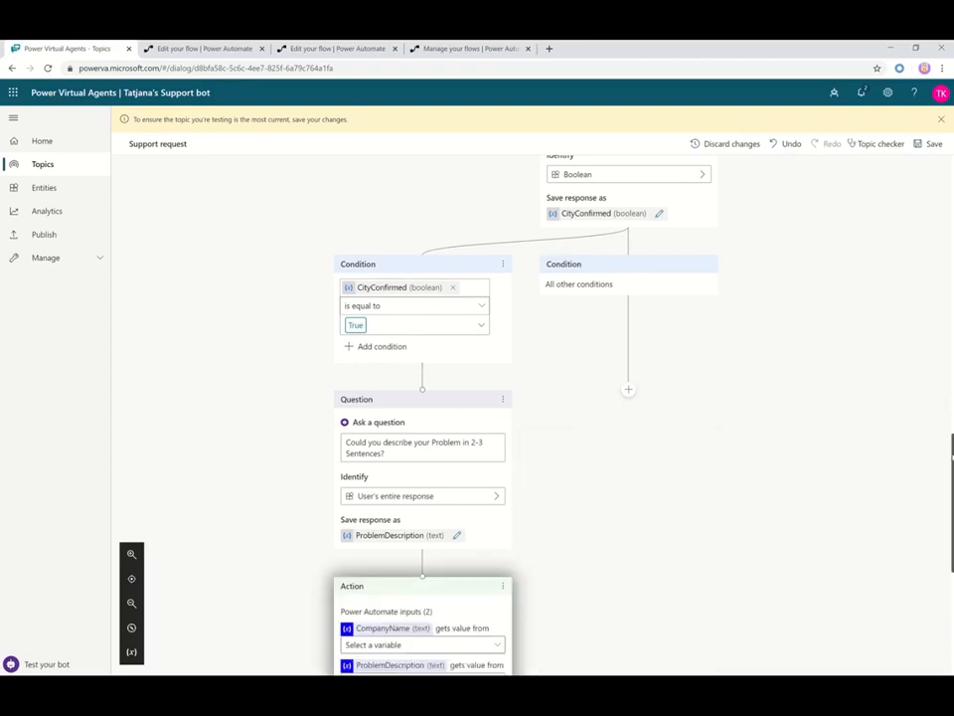
# Map the action's CompanyName input to the CompanyName variable and its ProblemDescription input to the ProblemDescription variable
pyautogui.moveTo(953, 467); pyautogui.dragTo(951, 582)
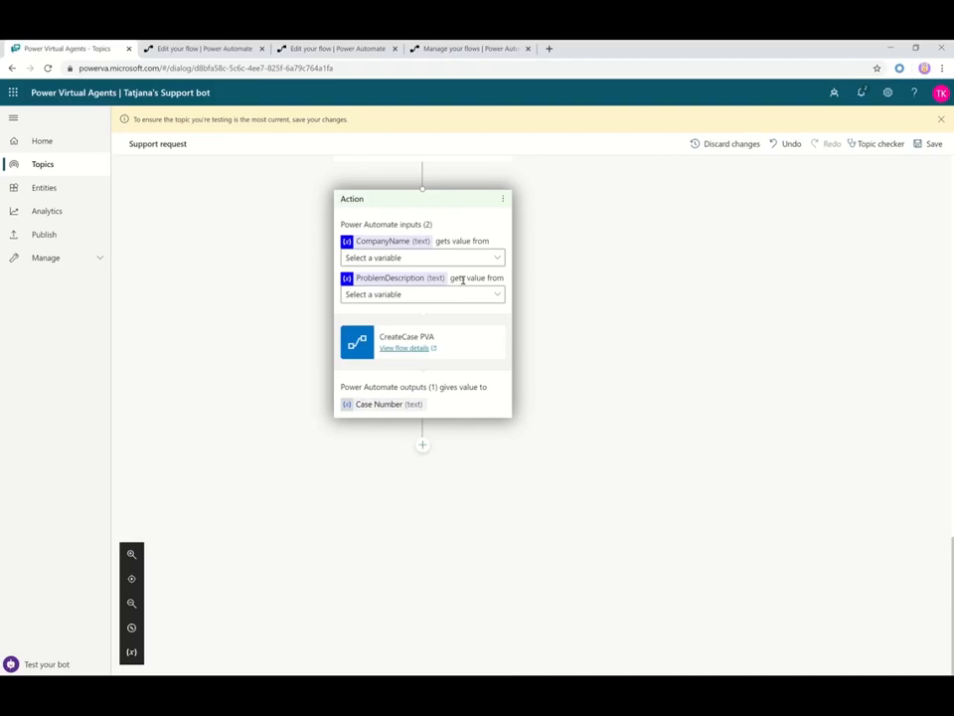
pyautogui.click(497, 257)
pyautogui.click(397, 296)
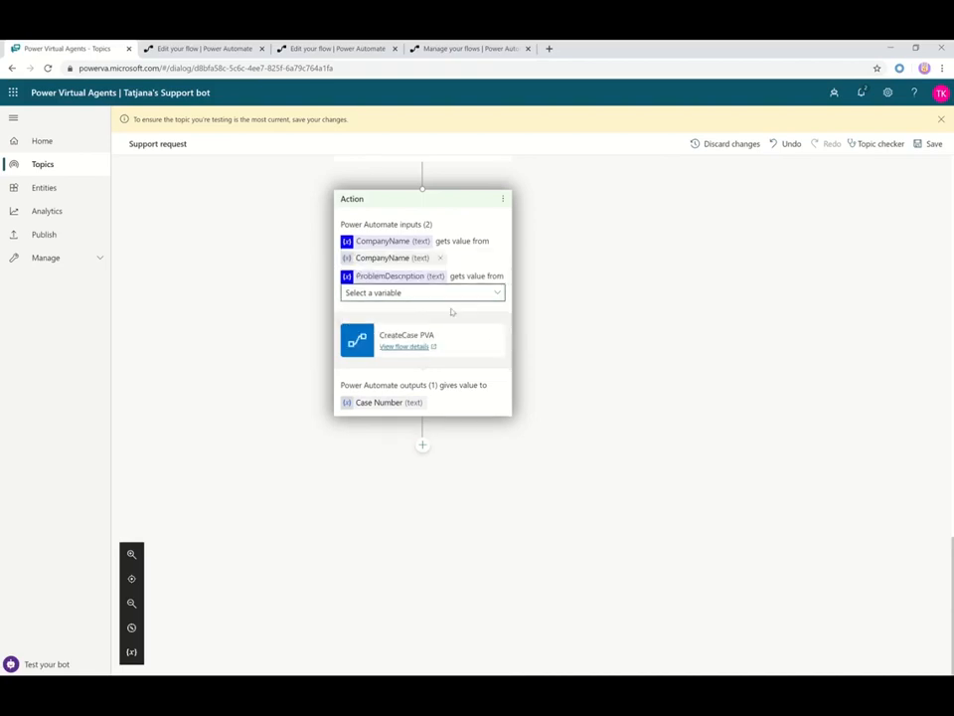
pyautogui.click(457, 293)
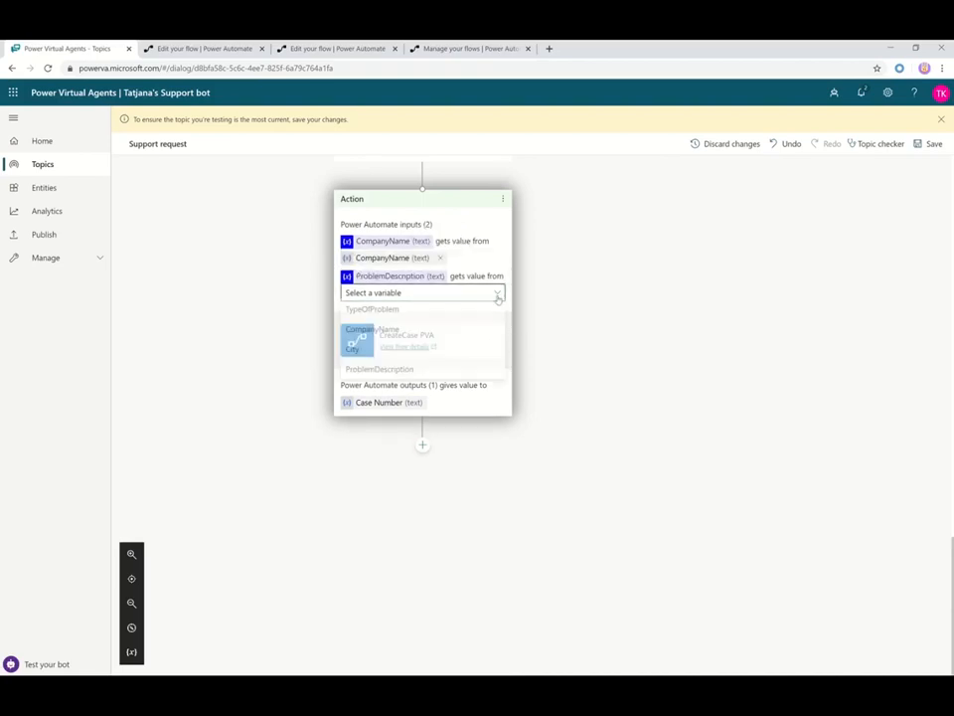
pyautogui.click(416, 371)
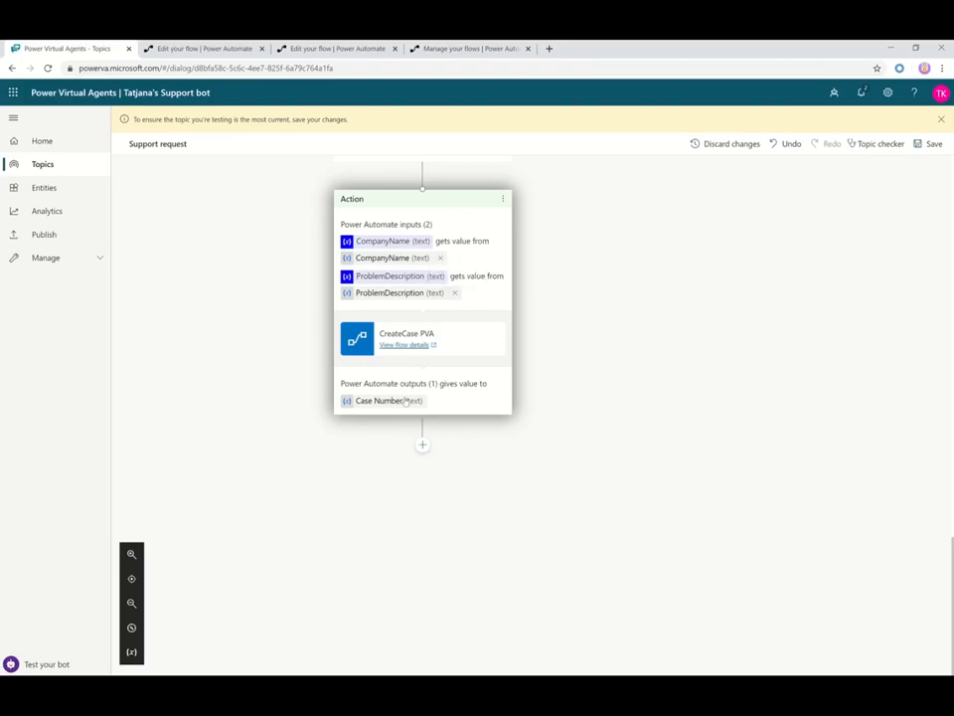
# Add a message after the action reading "Your case Number {Case Number} has been created. Thank you", inserting the Case Number variable
pyautogui.click(424, 444)
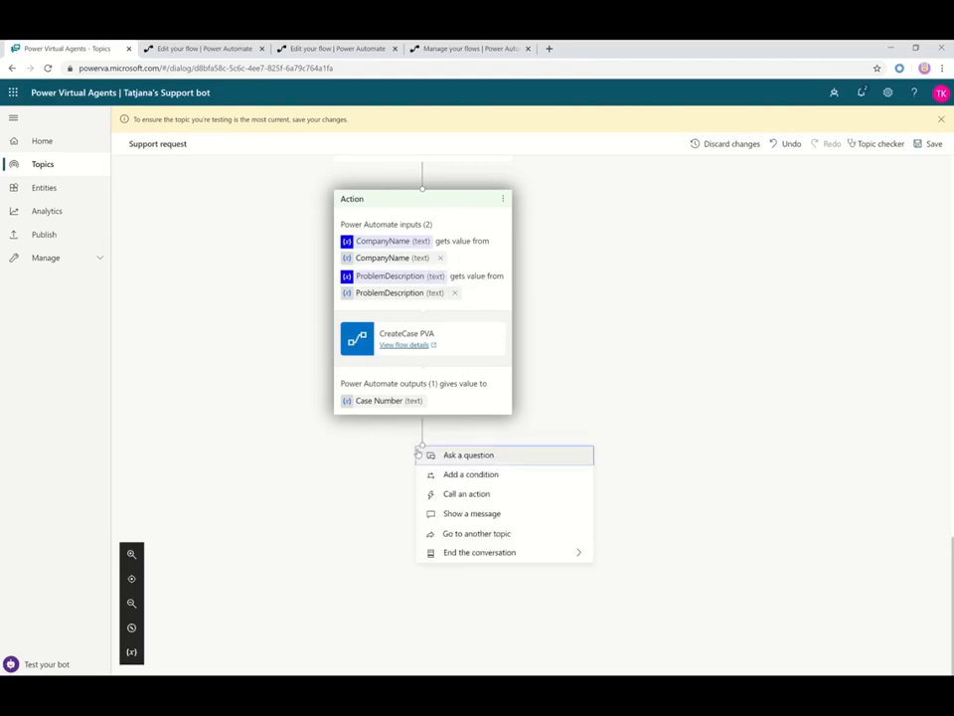
pyautogui.click(434, 516)
pyautogui.write('Your ')
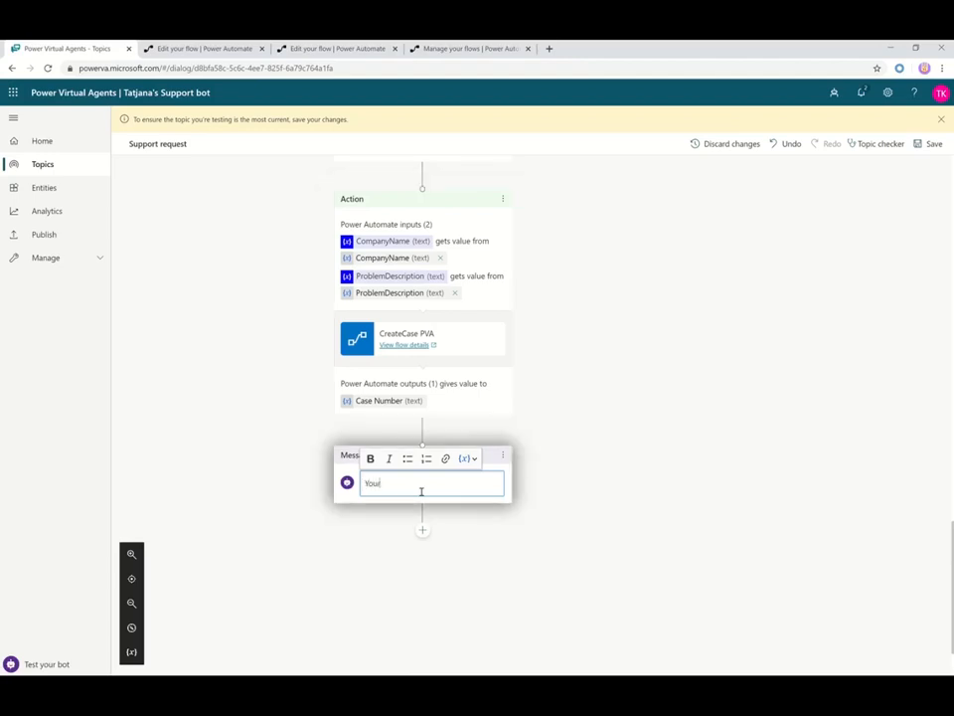
pyautogui.write('case Number')
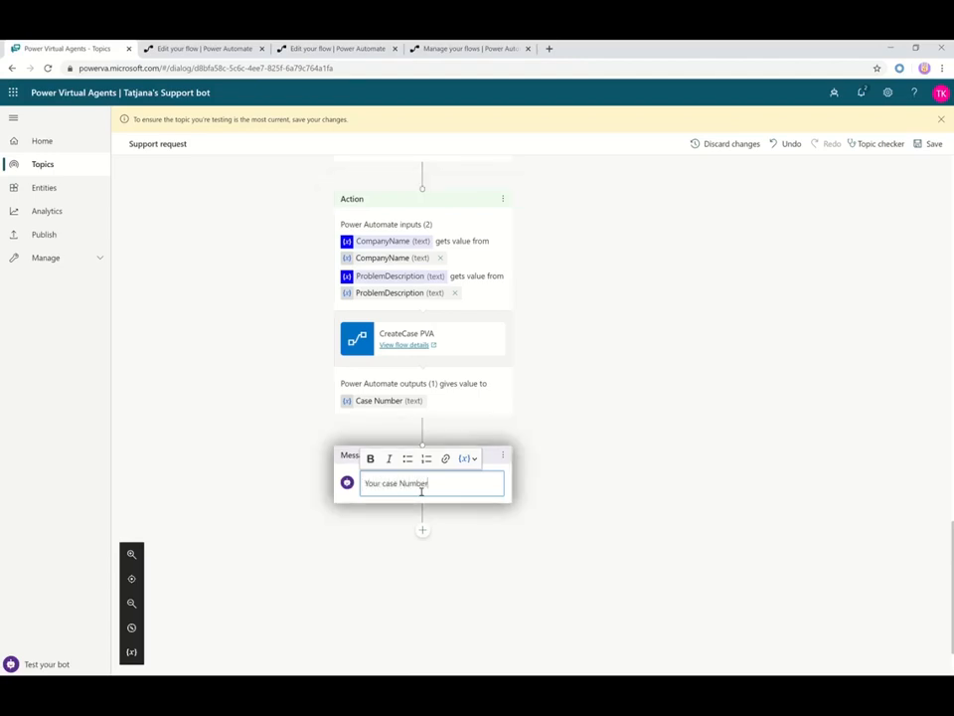
pyautogui.click(466, 458)
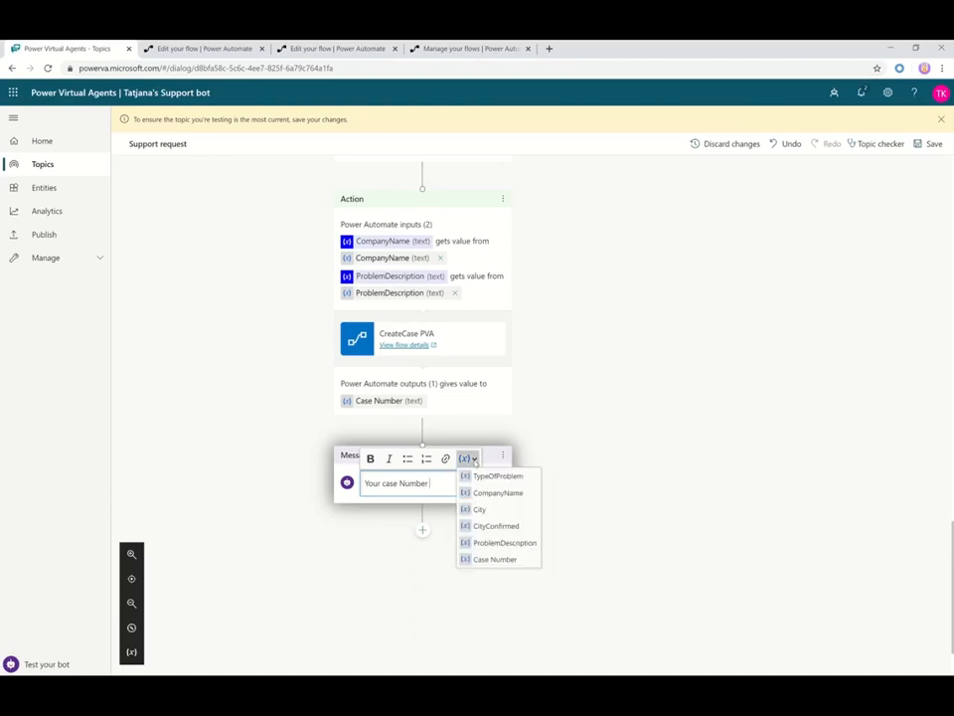
pyautogui.click(495, 559)
pyautogui.write('has been created. Thank you')
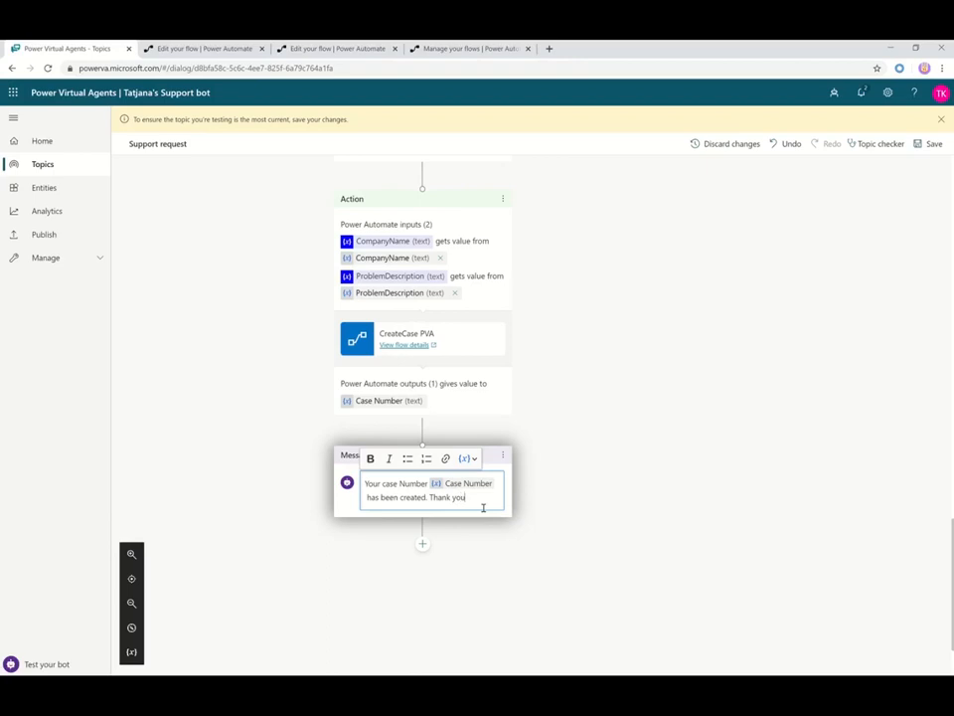
# End the conversation with a survey after the message and save the topic
pyautogui.click(422, 544)
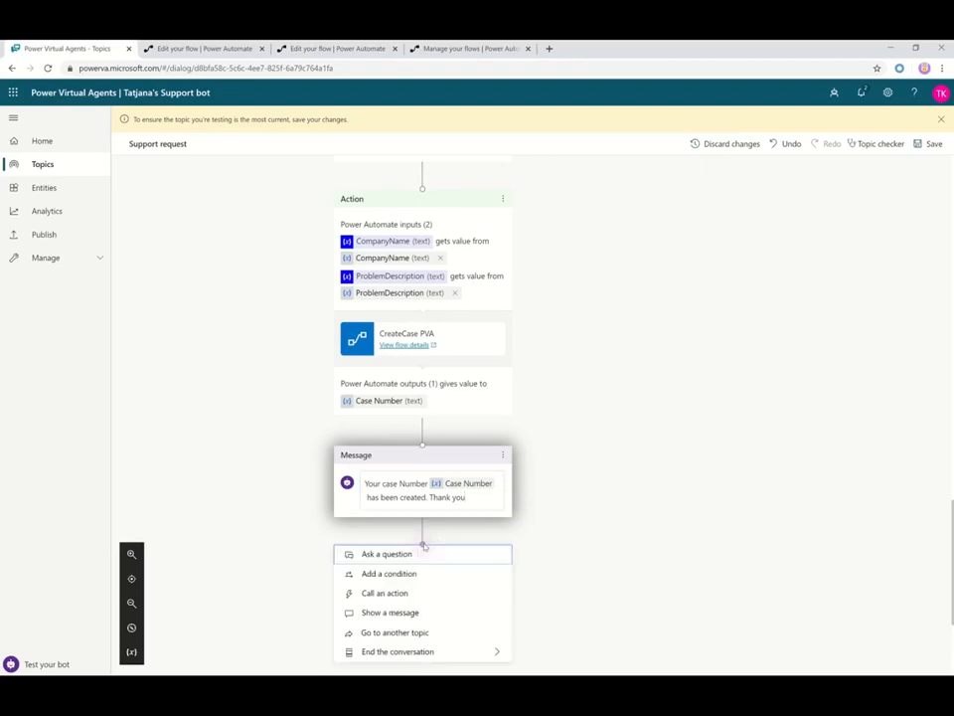
pyautogui.moveTo(424, 659)
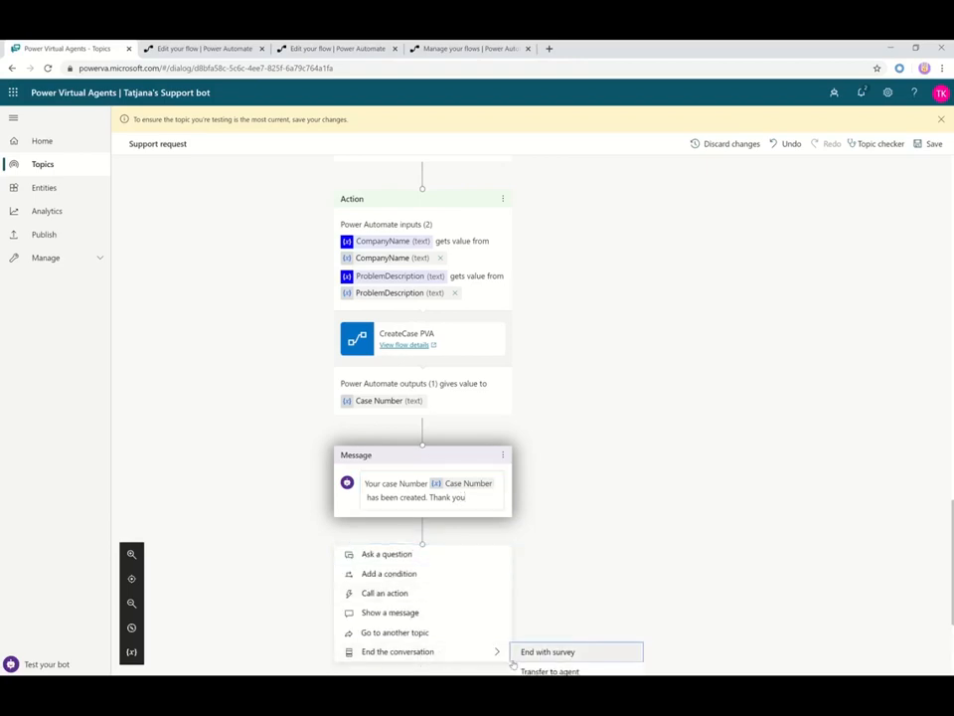
pyautogui.click(570, 656)
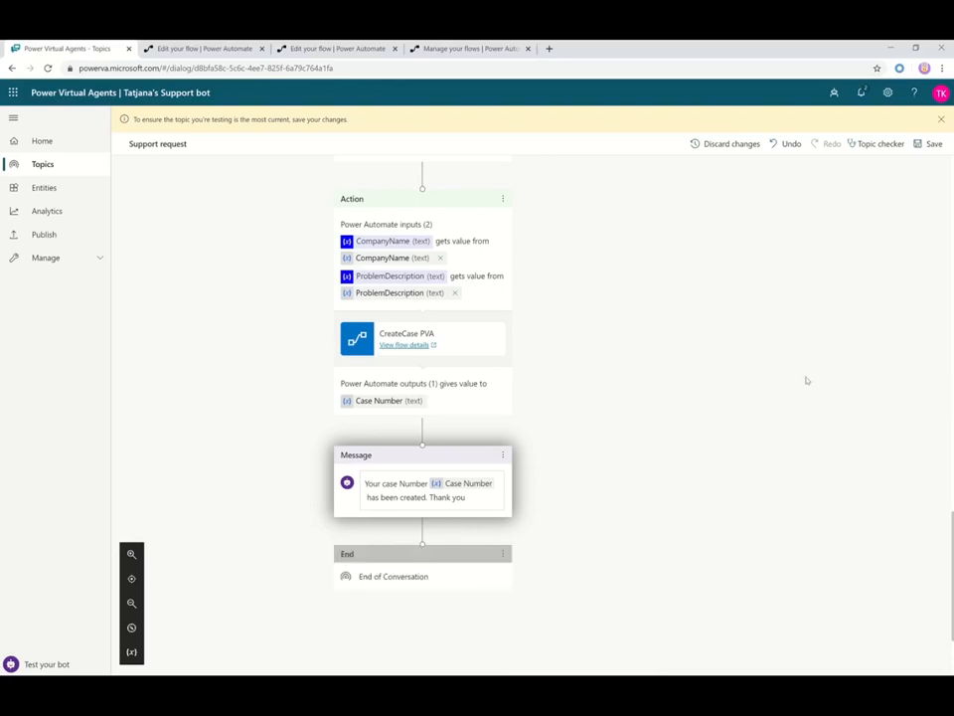
pyautogui.click(930, 144)
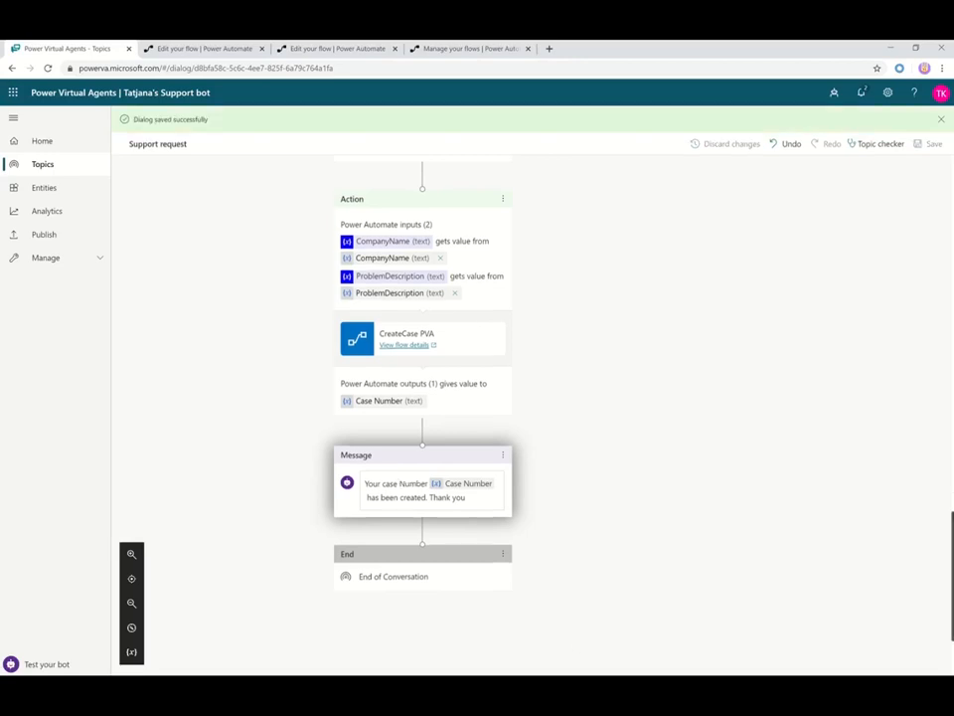
# Start a test chat with the bot by sending "I need support" and choose Service complaint as the problem type
pyautogui.click(55, 669)
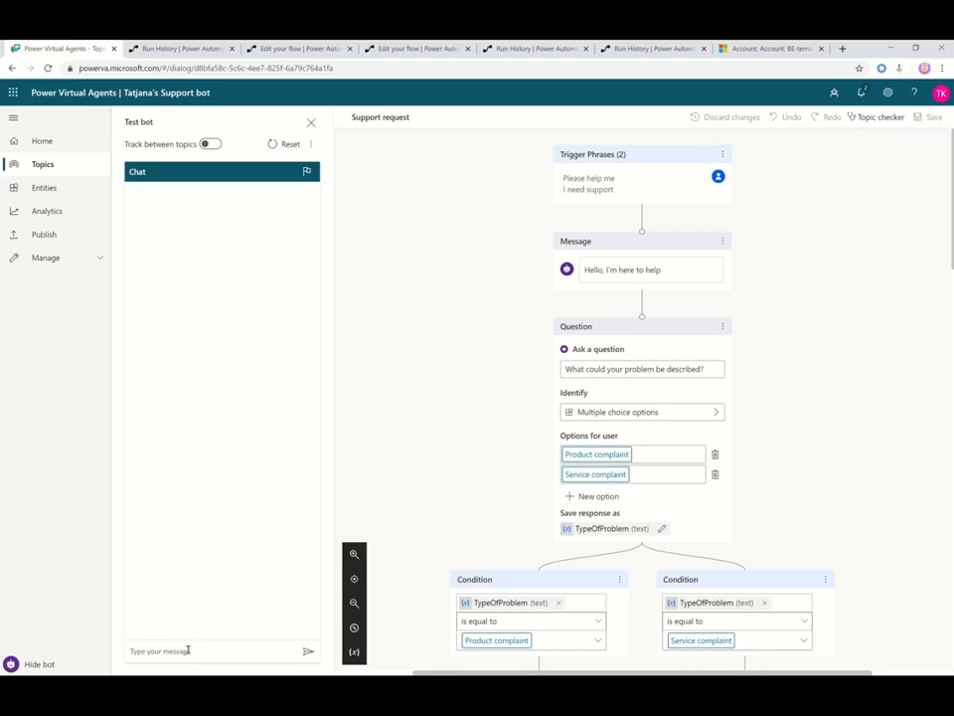
pyautogui.click(188, 650)
pyautogui.write('I need support')
pyautogui.press('Return')
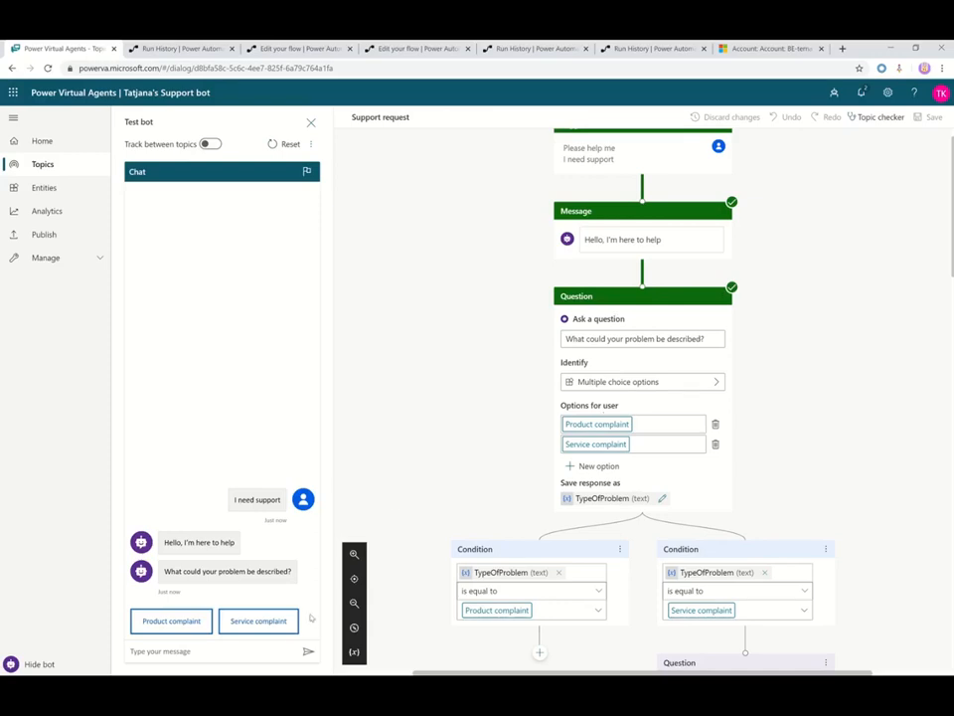
pyautogui.click(261, 620)
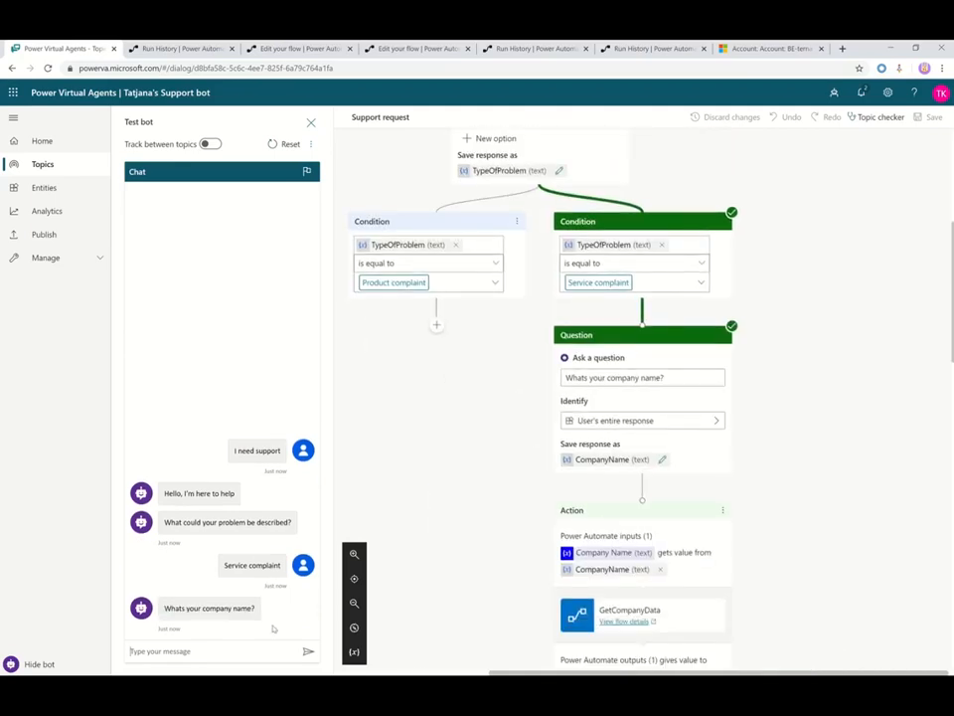
# Answer the bot's company name question with BE-terna and confirm the company and city with Yes
pyautogui.write('l')
pyautogui.write('terna')
pyautogui.press('Return')
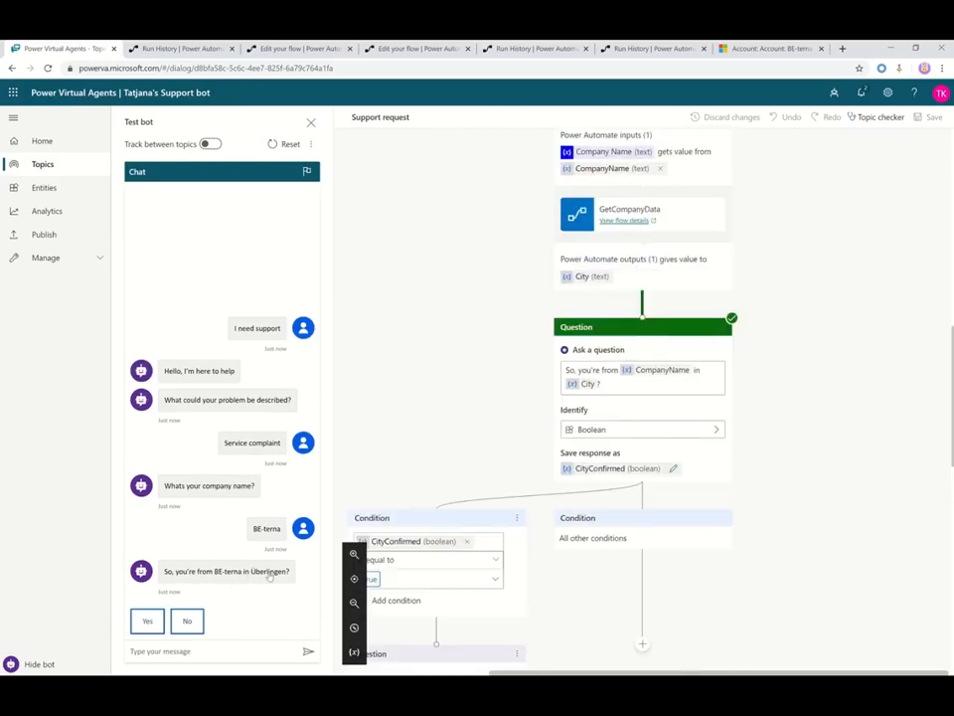
pyautogui.click(147, 621)
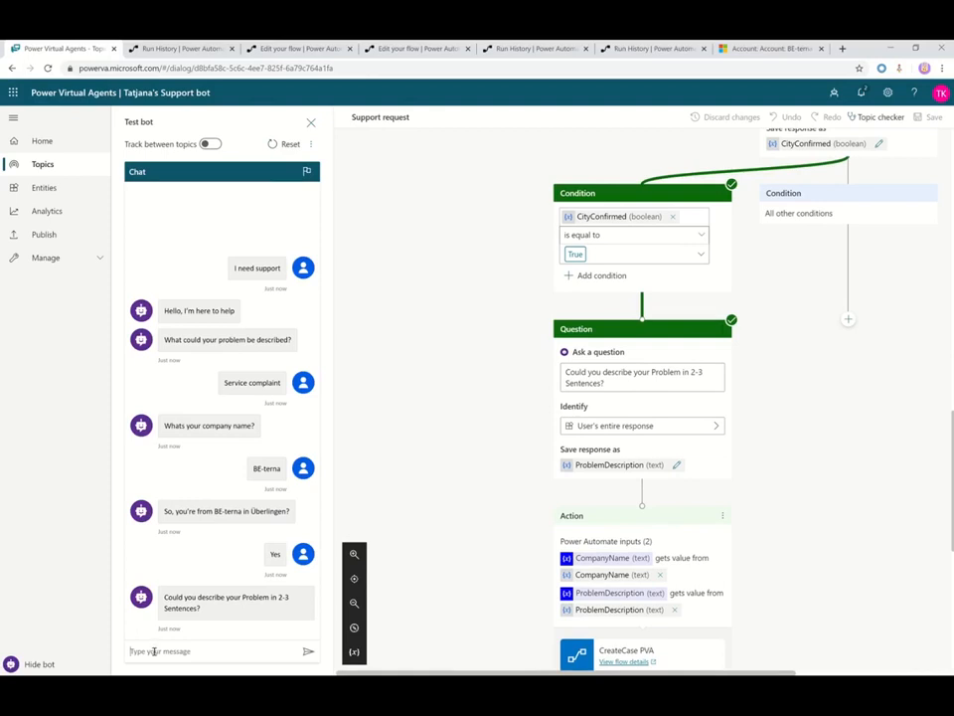
# Send "This is my problem" as the problem description in the test chat
pyautogui.write('This is a')
pyautogui.write('y problem')
pyautogui.press('Return')
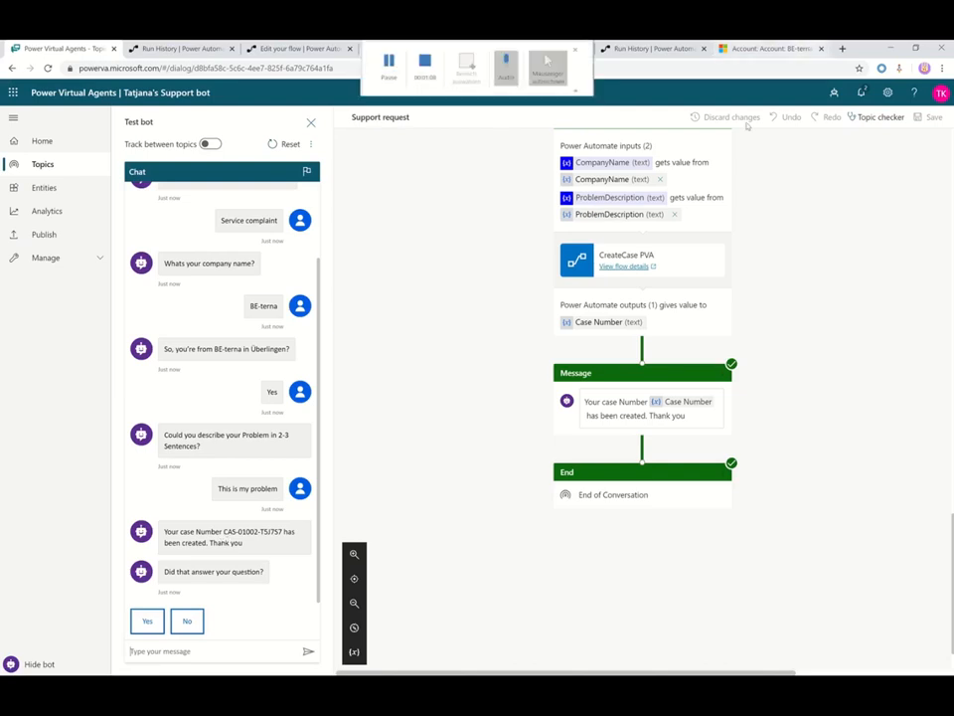
# Switch to Dynamics 365, open Advanced Find, and set it to look for Cases
pyautogui.click(771, 49)
pyautogui.click(860, 94)
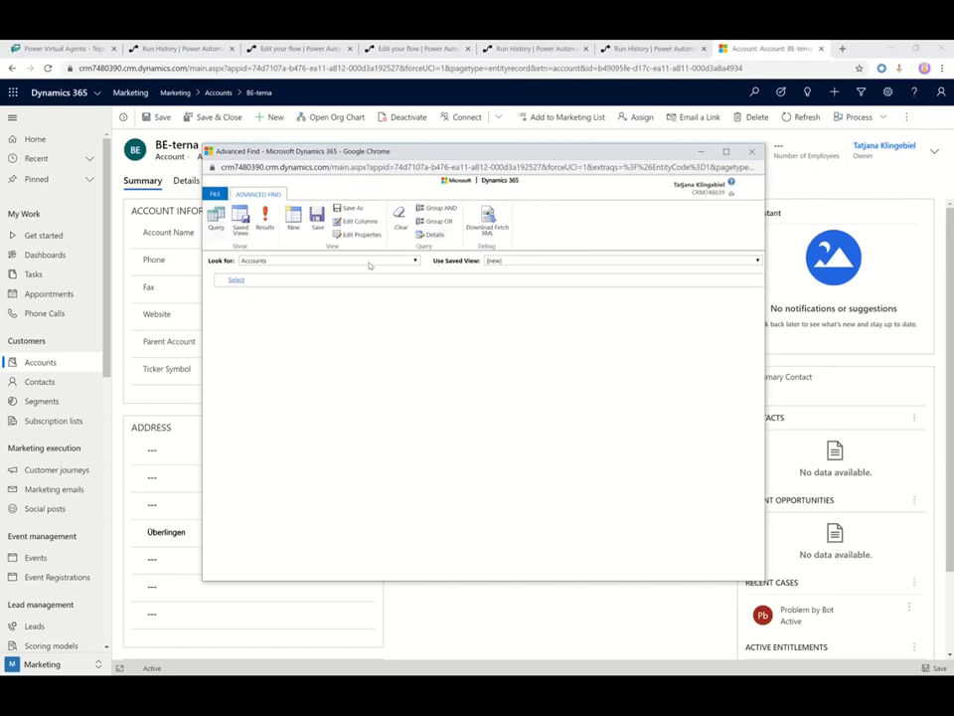
pyautogui.click(369, 262)
pyautogui.press('c')
pyautogui.press('c')
pyautogui.press('c')
pyautogui.press('c')
pyautogui.press('c')
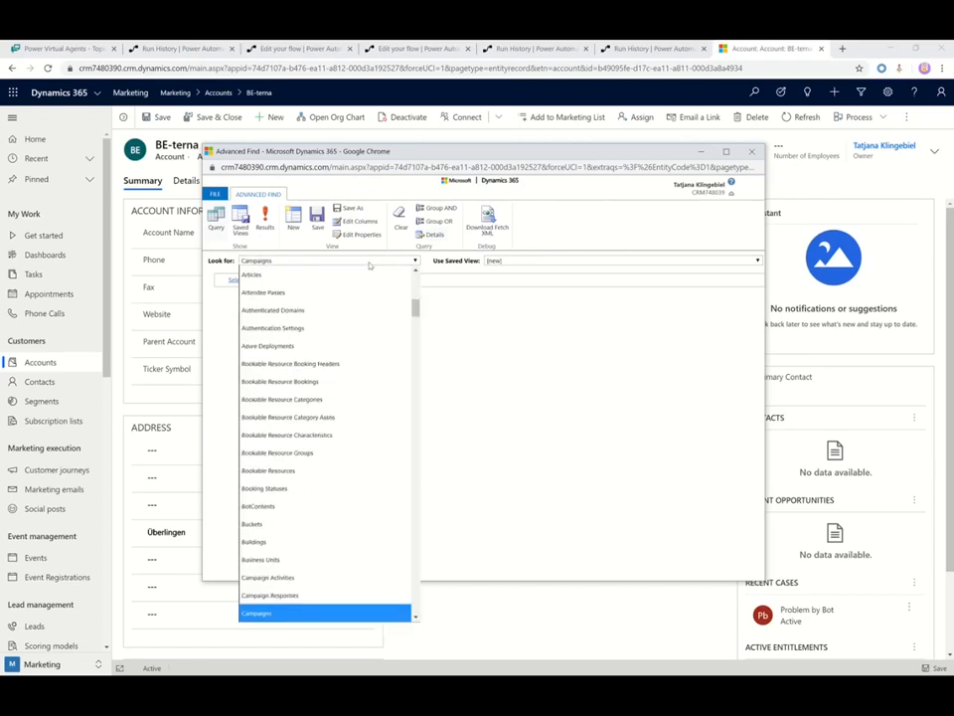
pyautogui.press('Up')
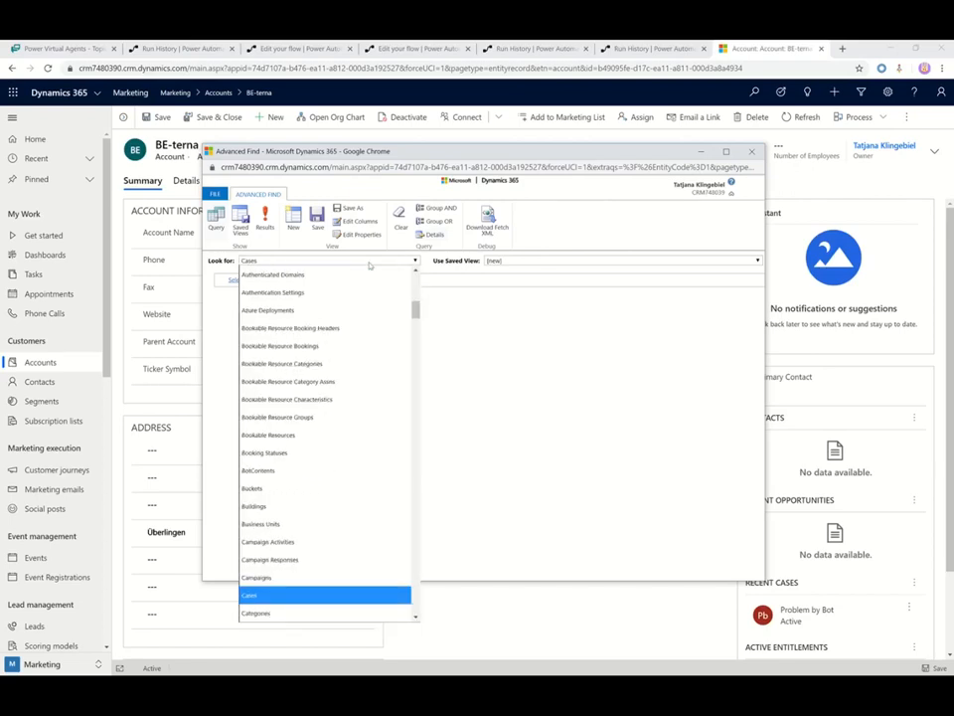
pyautogui.press('Return')
# Run the Cases query and open the Problem by Bot case created at 9:54 AM
pyautogui.click(264, 220)
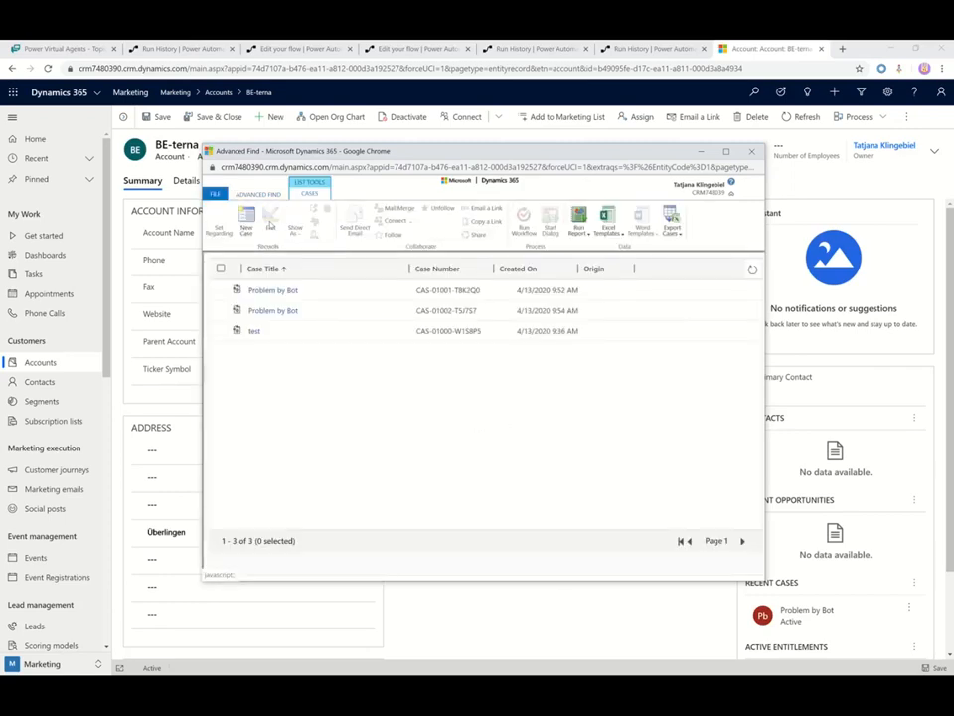
pyautogui.doubleClick(570, 312)
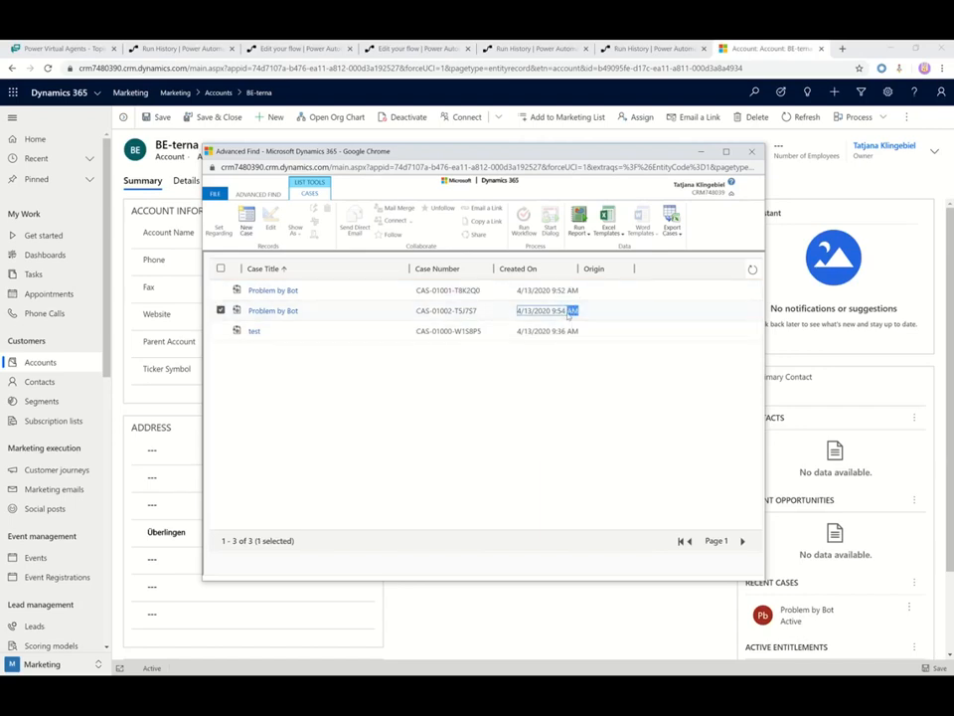
pyautogui.click(277, 311)
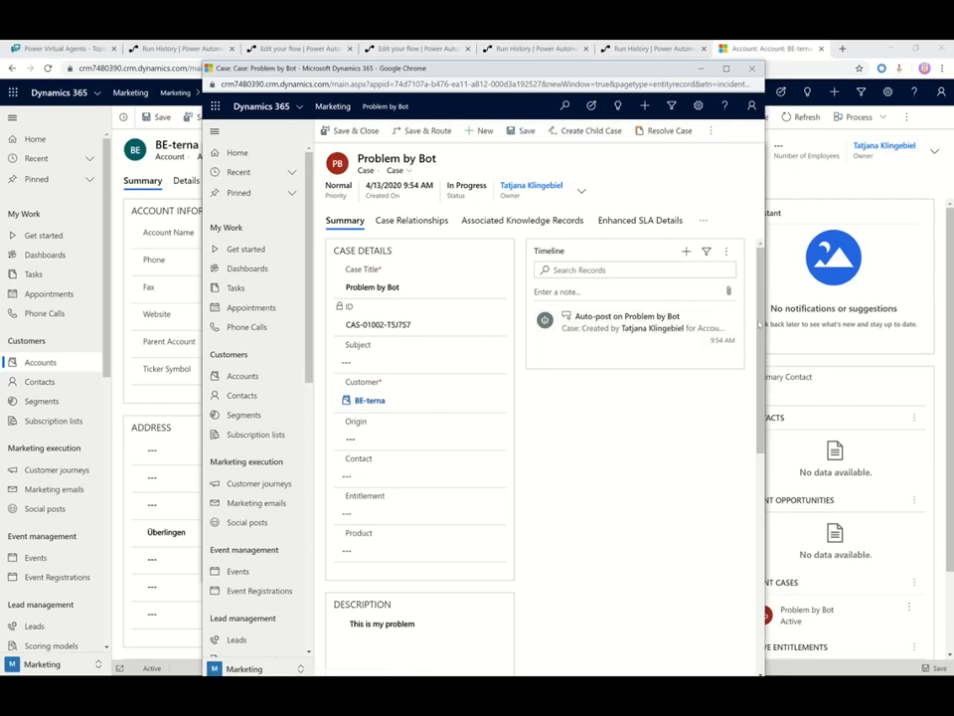
# Examine the description text recorded in the Problem by Bot case
pyautogui.moveTo(761, 324); pyautogui.dragTo(757, 475)
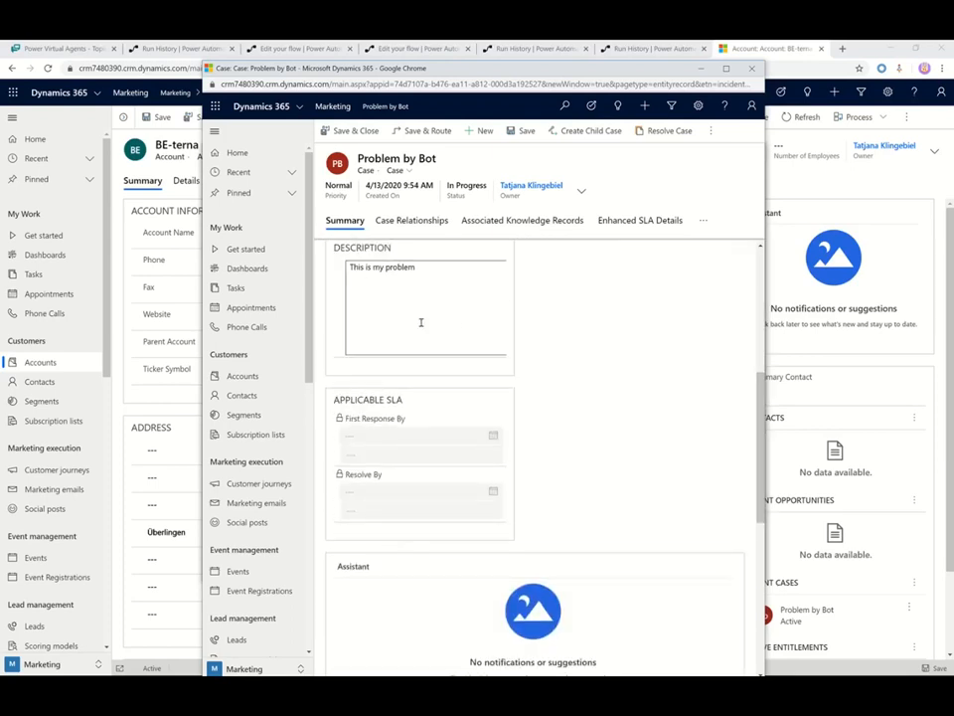
pyautogui.moveTo(445, 272); pyautogui.dragTo(359, 267)
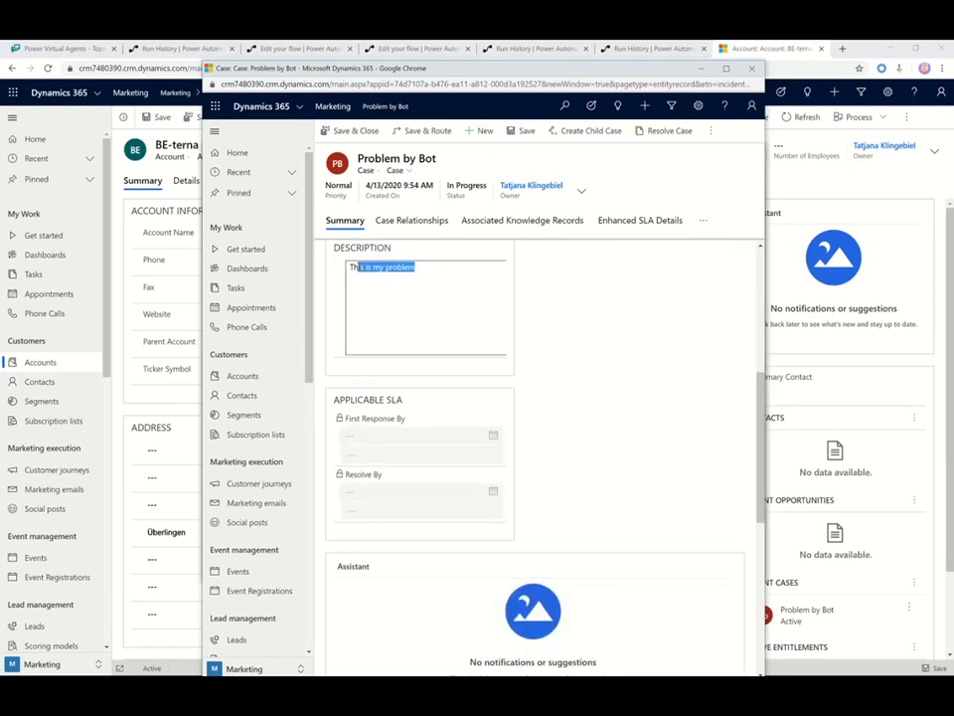
# Switch to Power Virtual Agents and publish the support bot's latest content
pyautogui.click(50, 47)
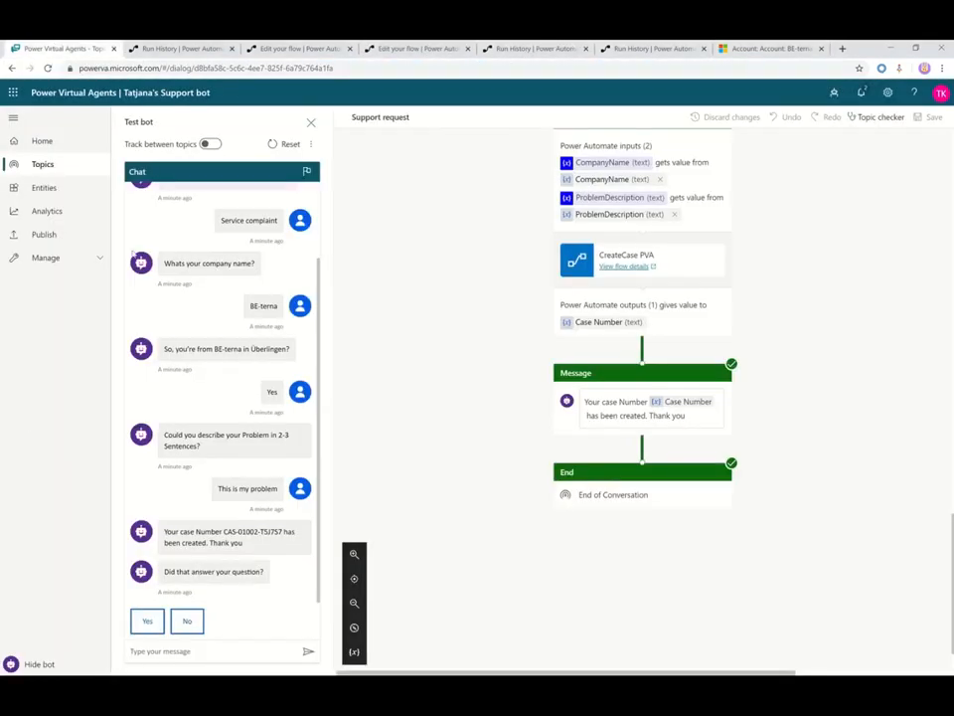
pyautogui.click(47, 166)
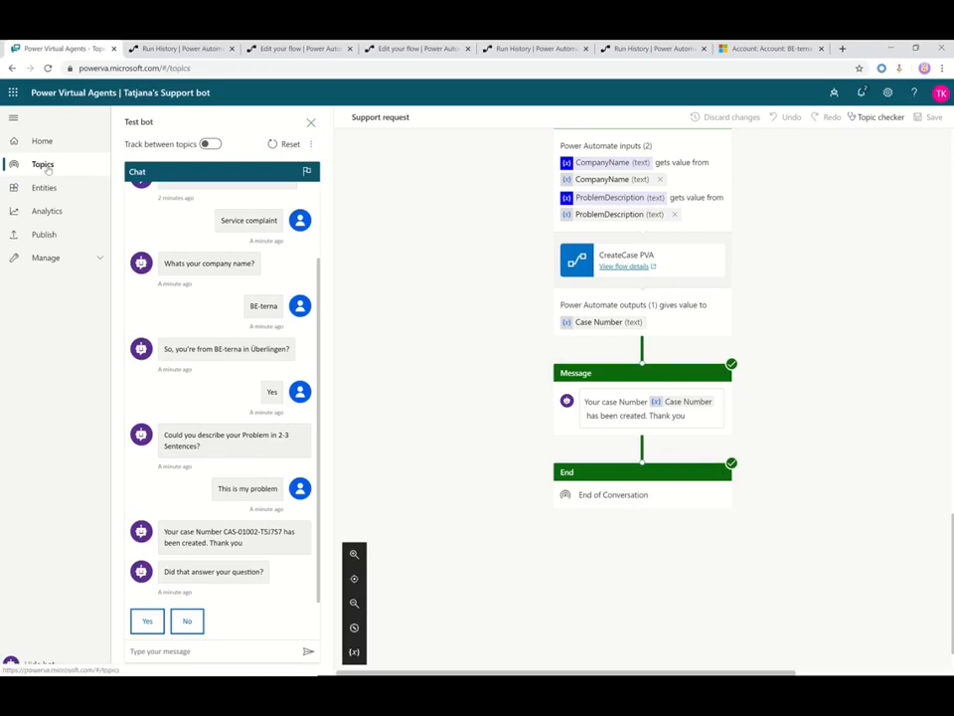
pyautogui.click(45, 236)
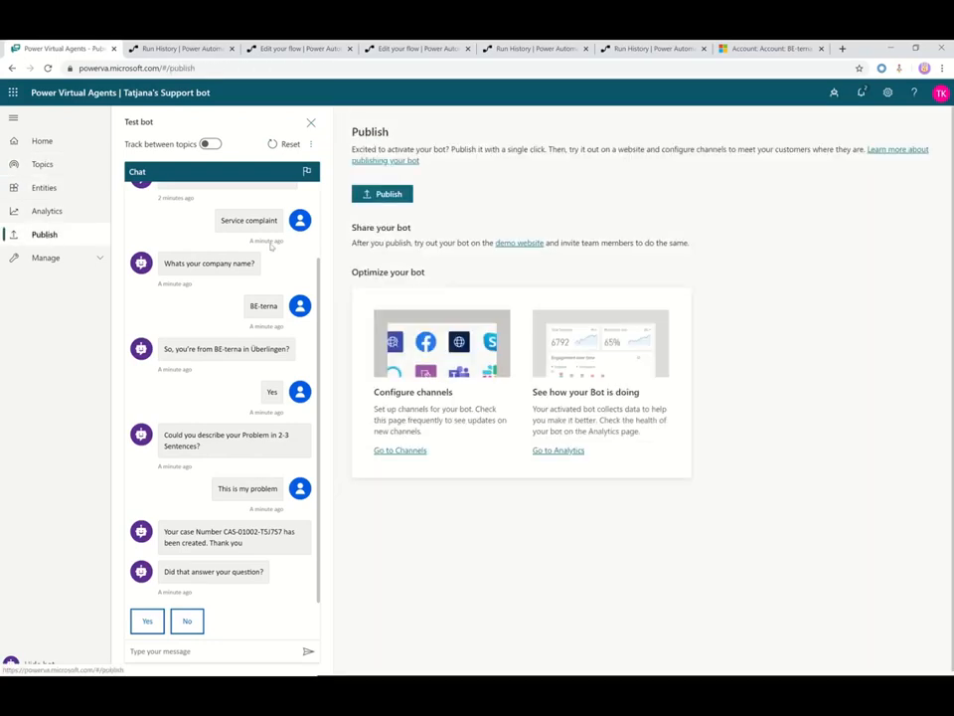
pyautogui.click(381, 195)
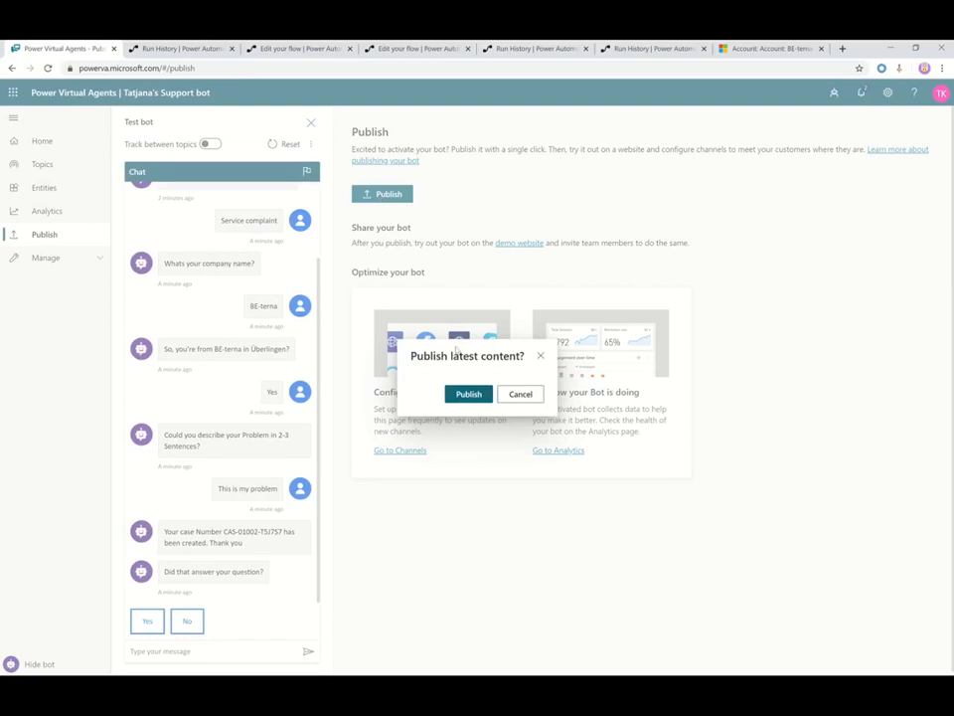
pyautogui.click(468, 395)
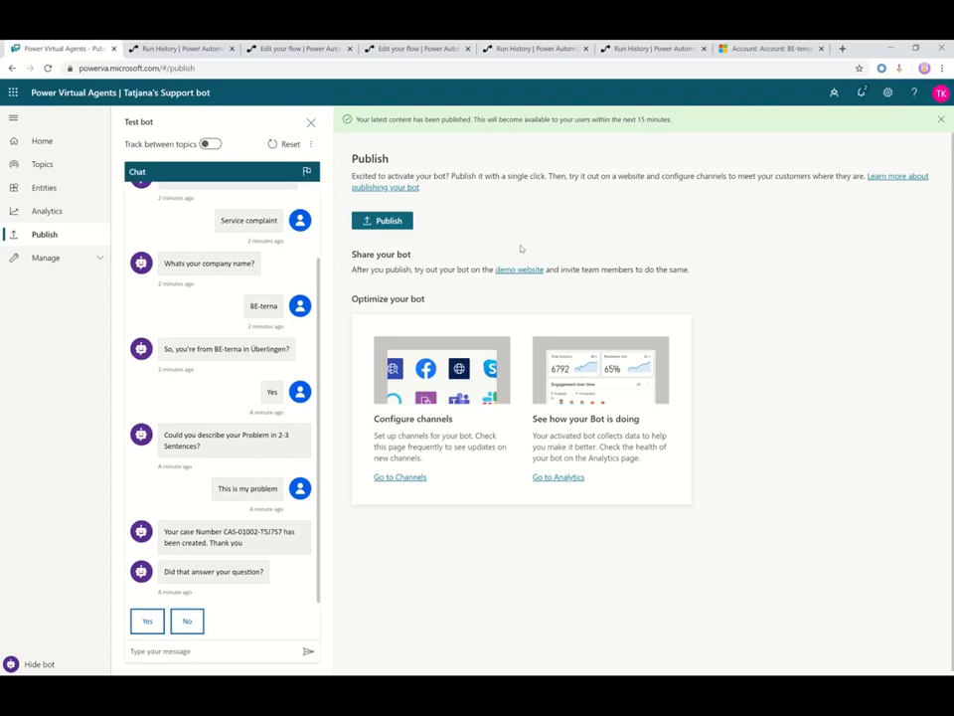
# Open the published bot's demo website and place the cursor in its chat message box
pyautogui.click(520, 271)
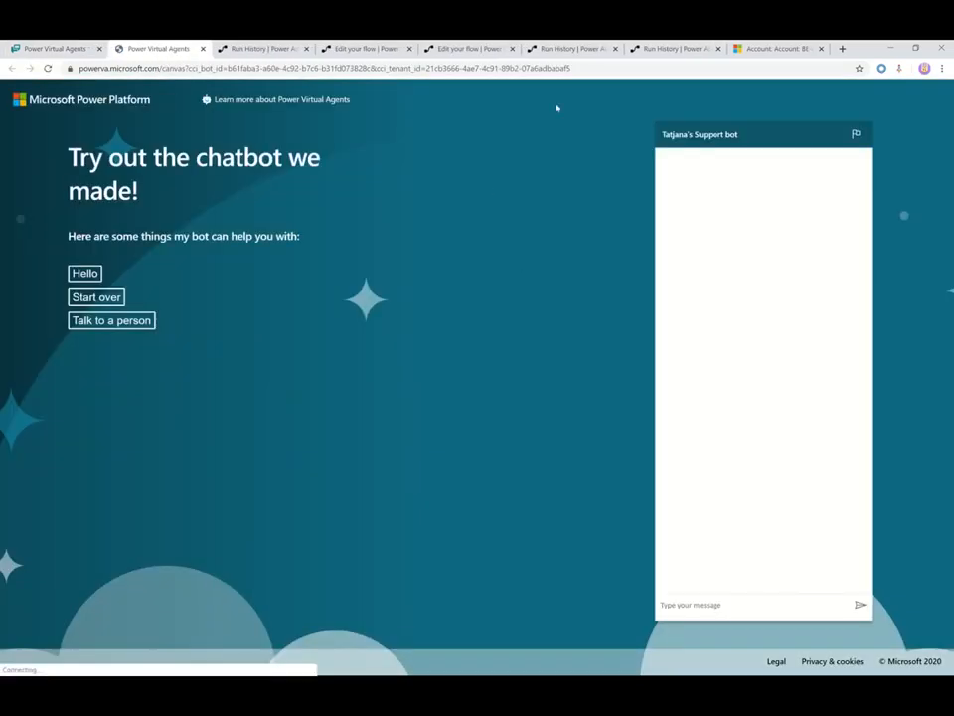
pyautogui.click(693, 605)
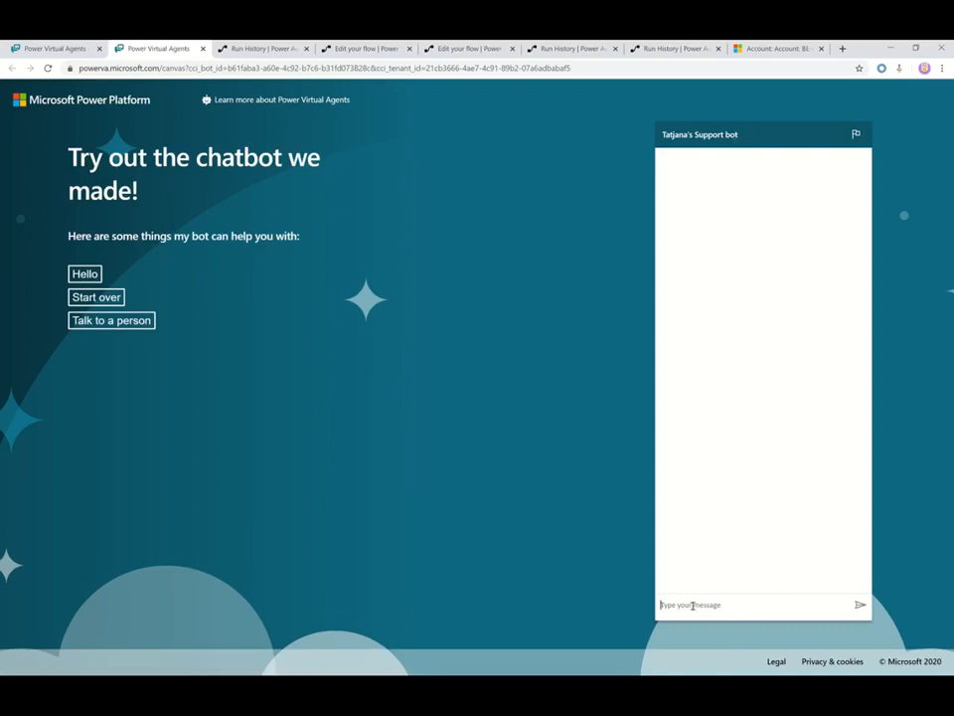
# Return to the bot's authoring site and view the Analytics summary for the last 7 days
pyautogui.click(52, 47)
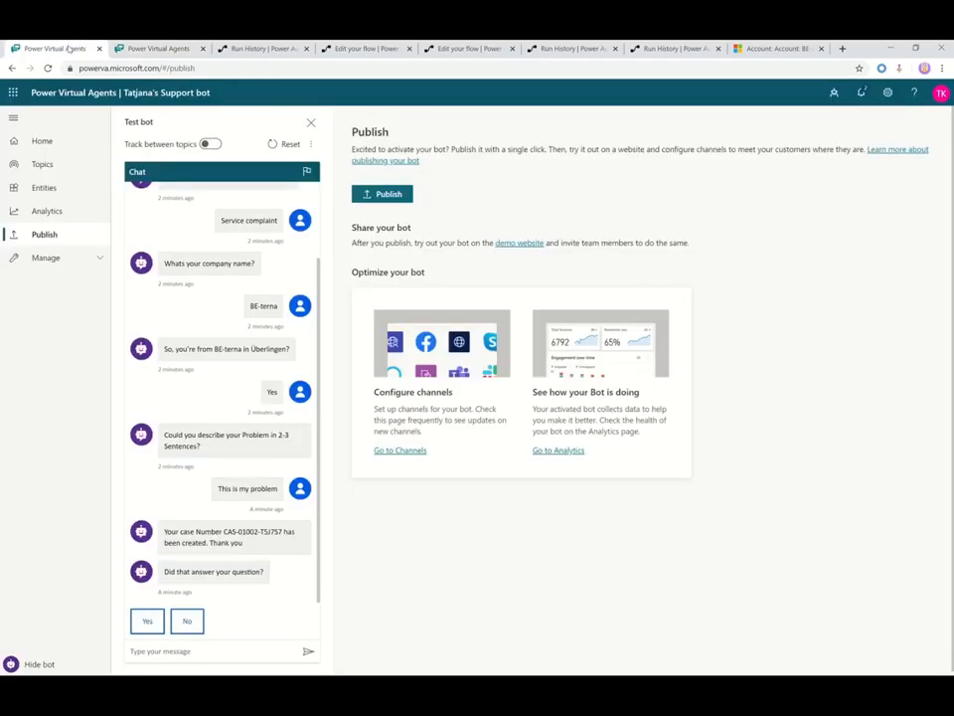
pyautogui.click(82, 218)
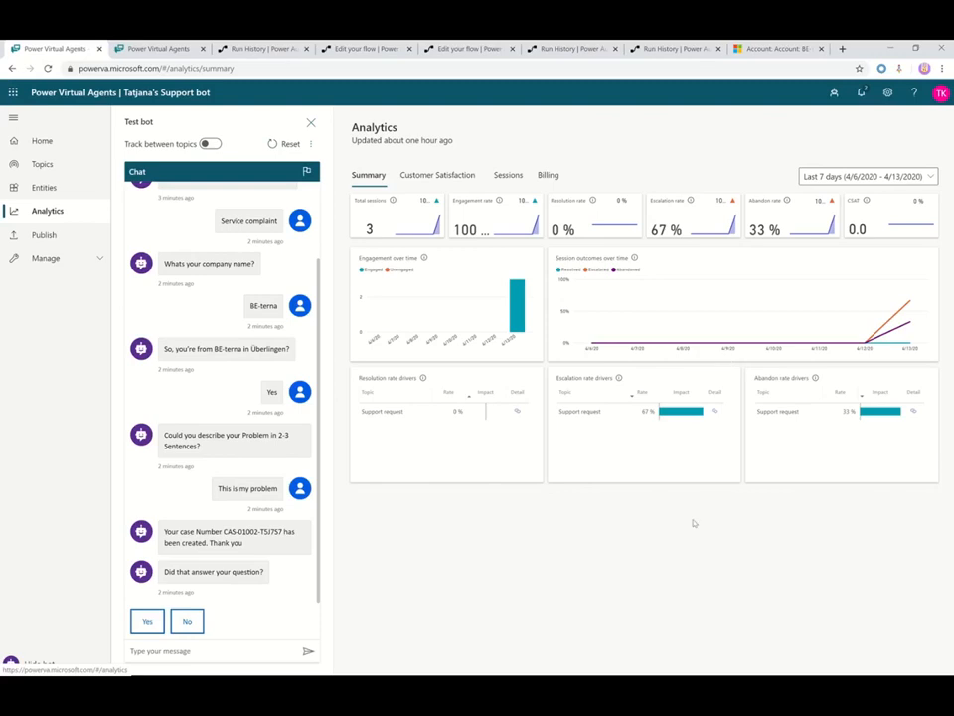
pyautogui.click(370, 175)
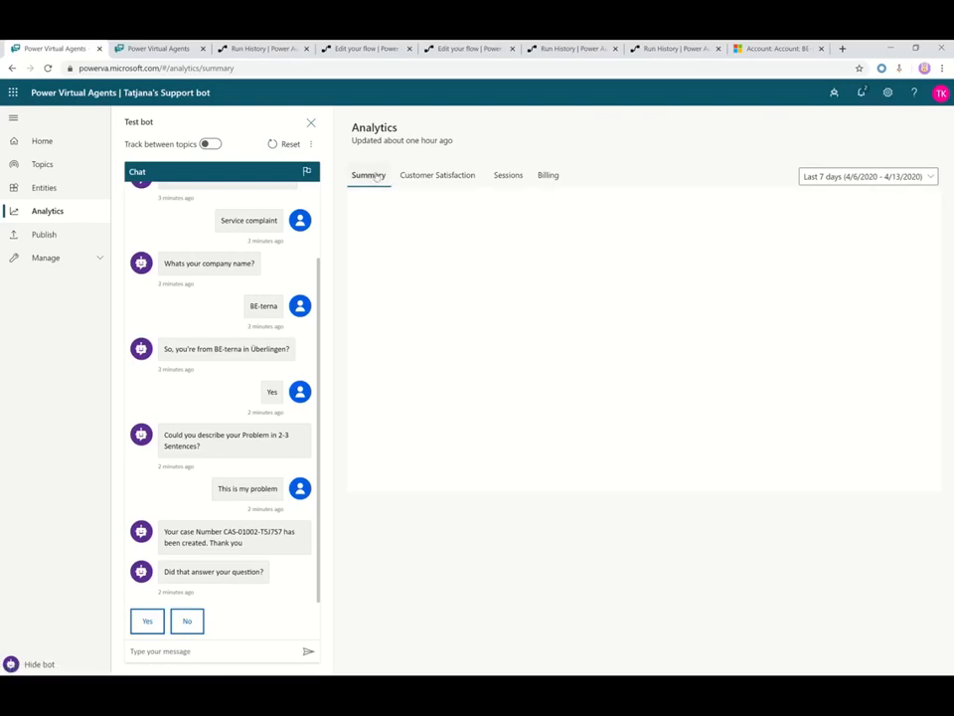